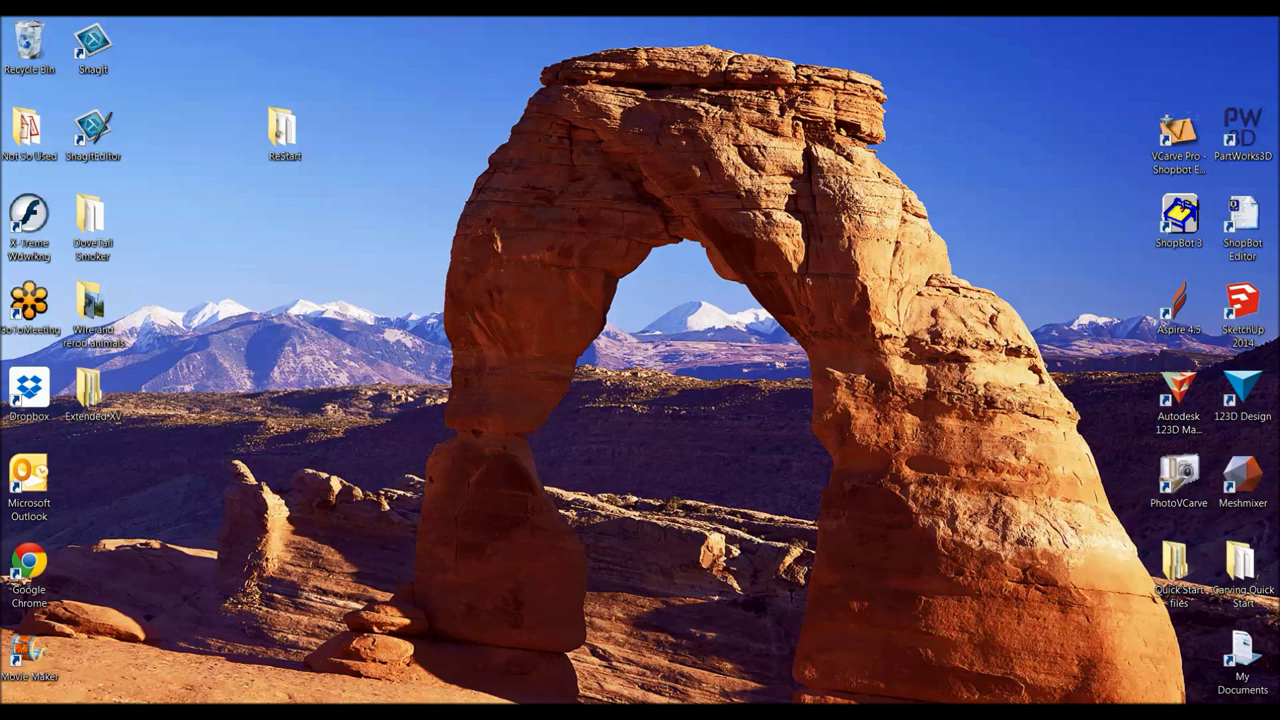
Step: Open the Swiss Cheese CRV file from the Swiss Cheese subfolder of ReStart in VCarve Pro
click(1180, 135)
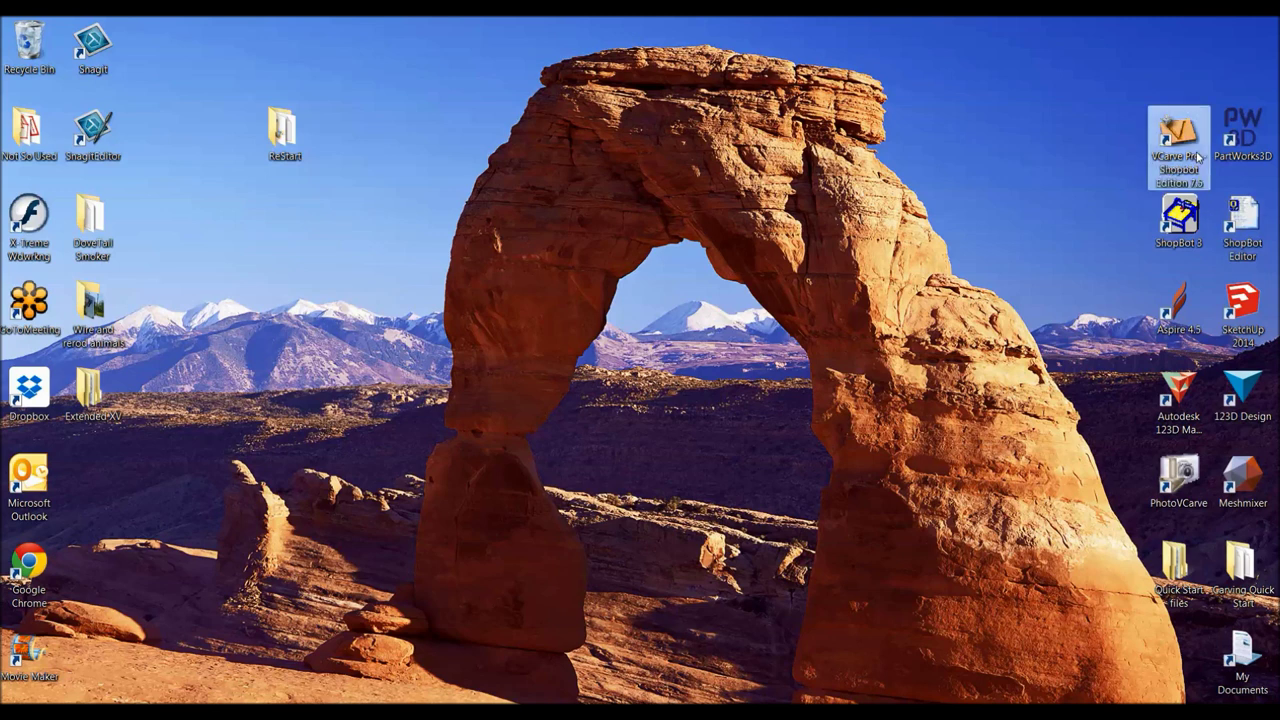
click(1187, 304)
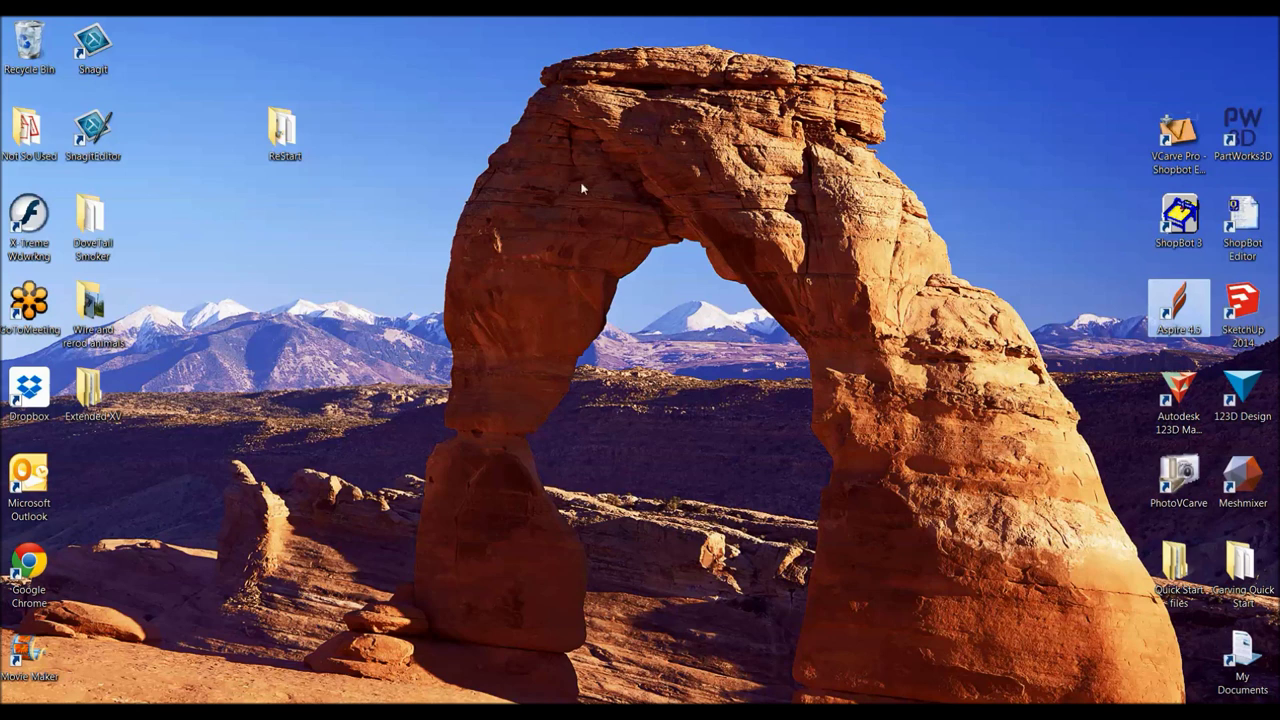
double_click(299, 142)
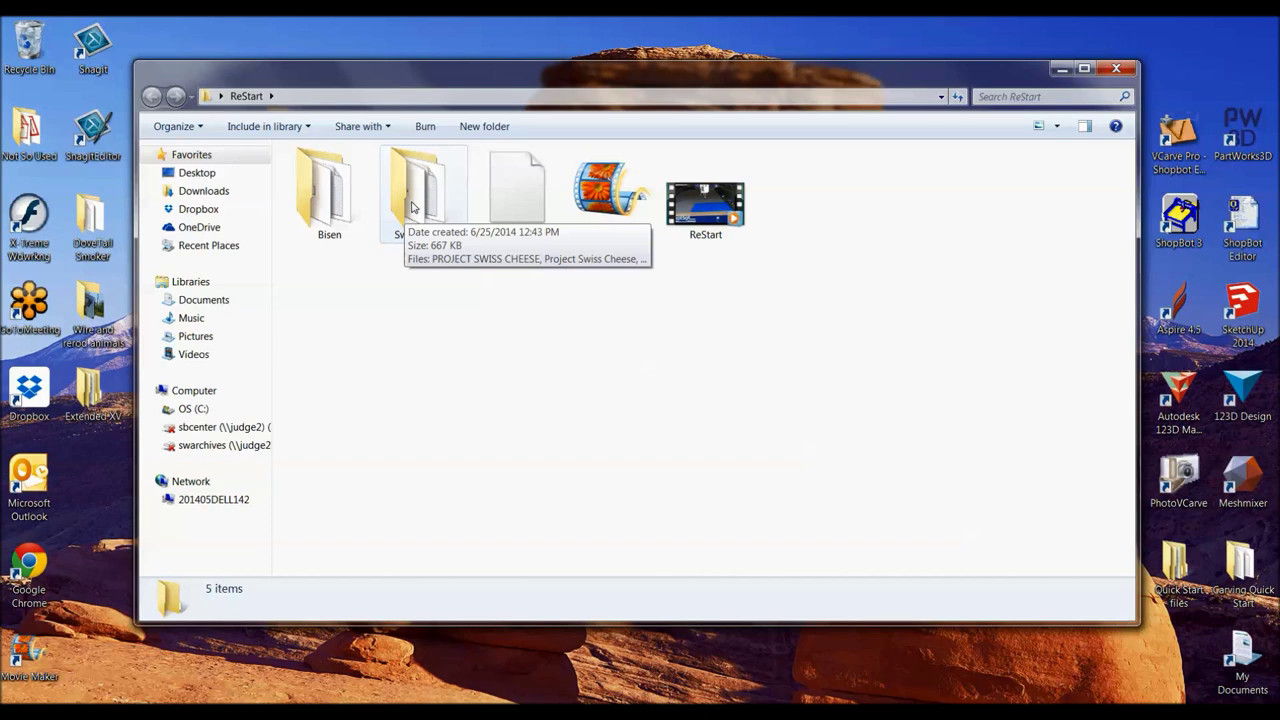
double_click(412, 206)
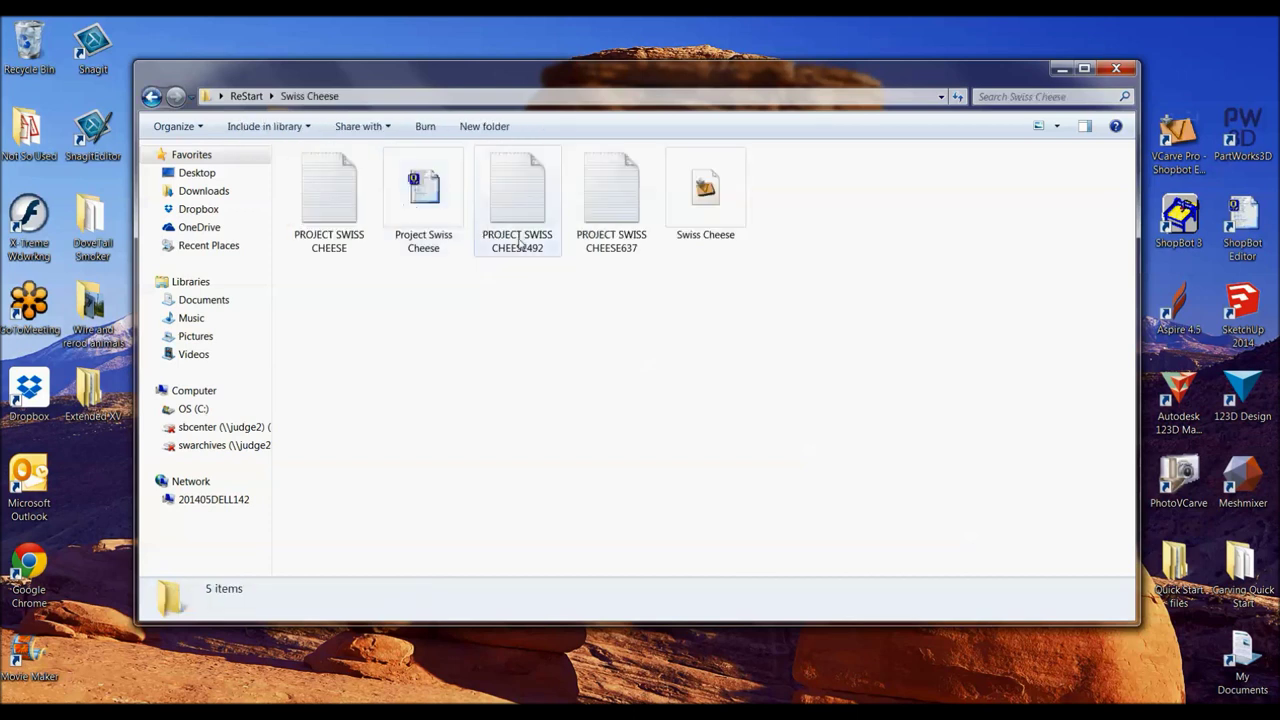
click(680, 224)
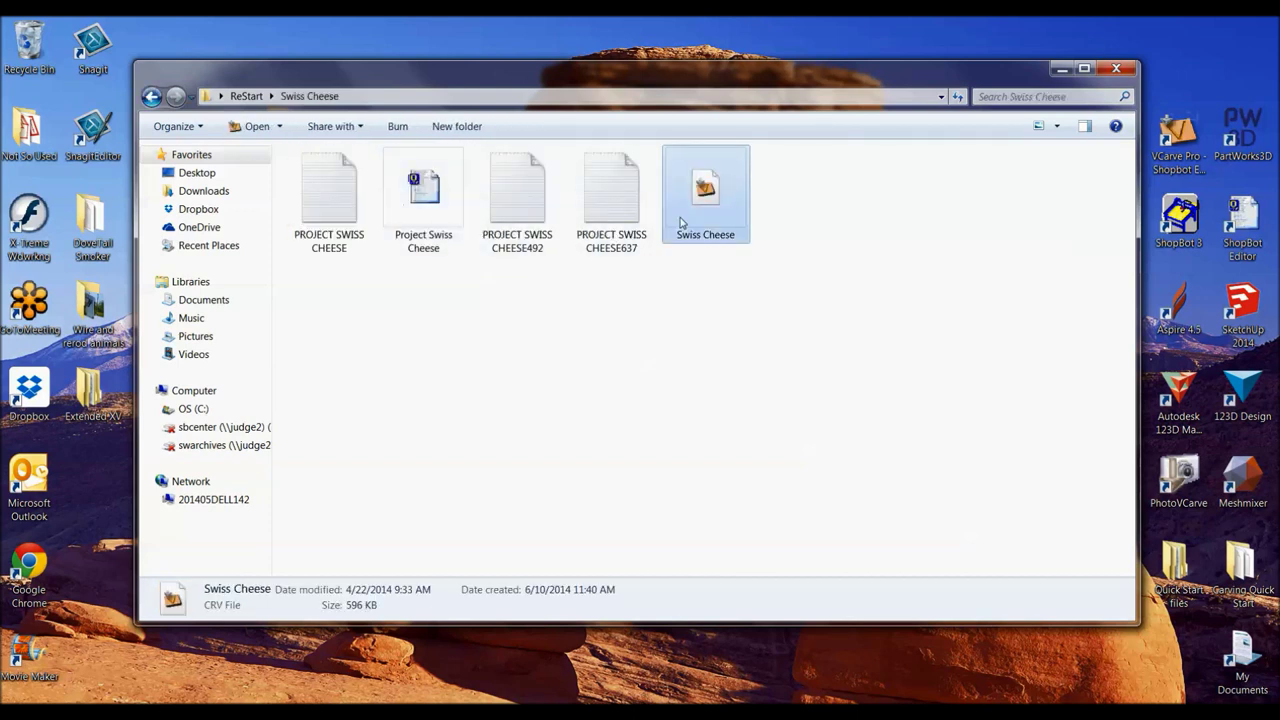
double_click(680, 224)
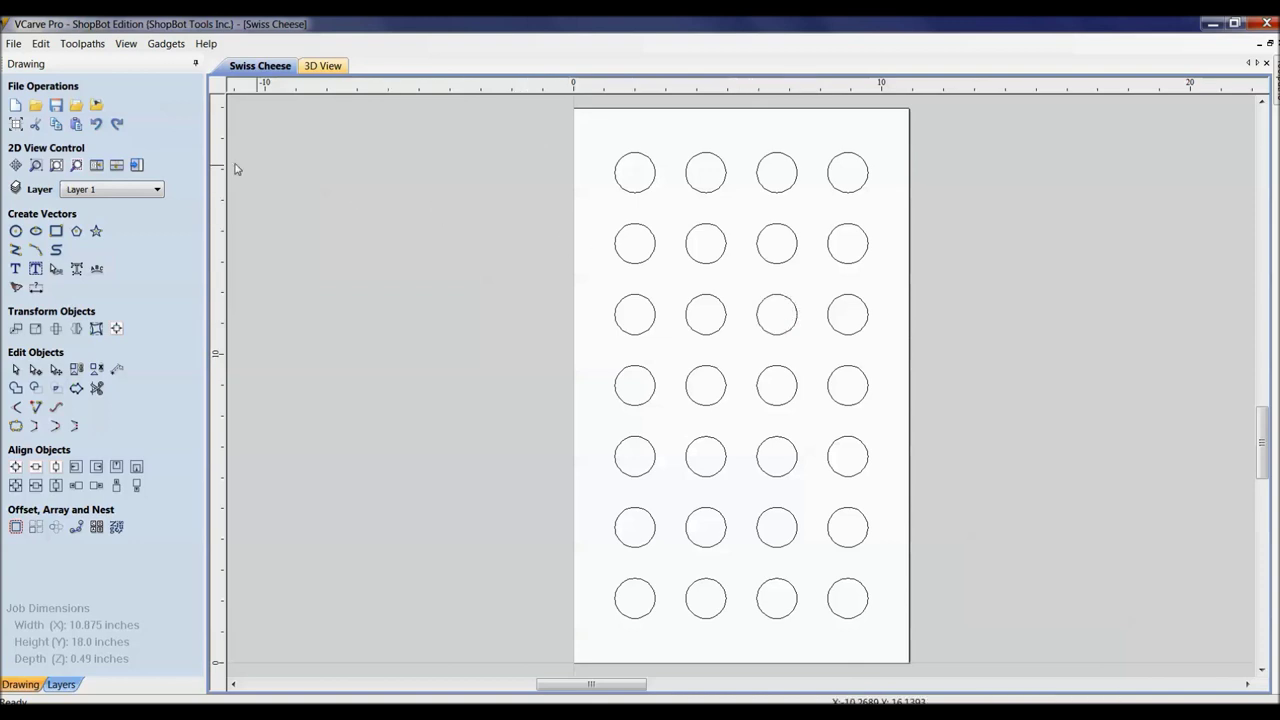
Step: Make the Project Swiss Cheese toolpath visible and run a 3D preview of all toolpaths, then close the preview settings
click(137, 166)
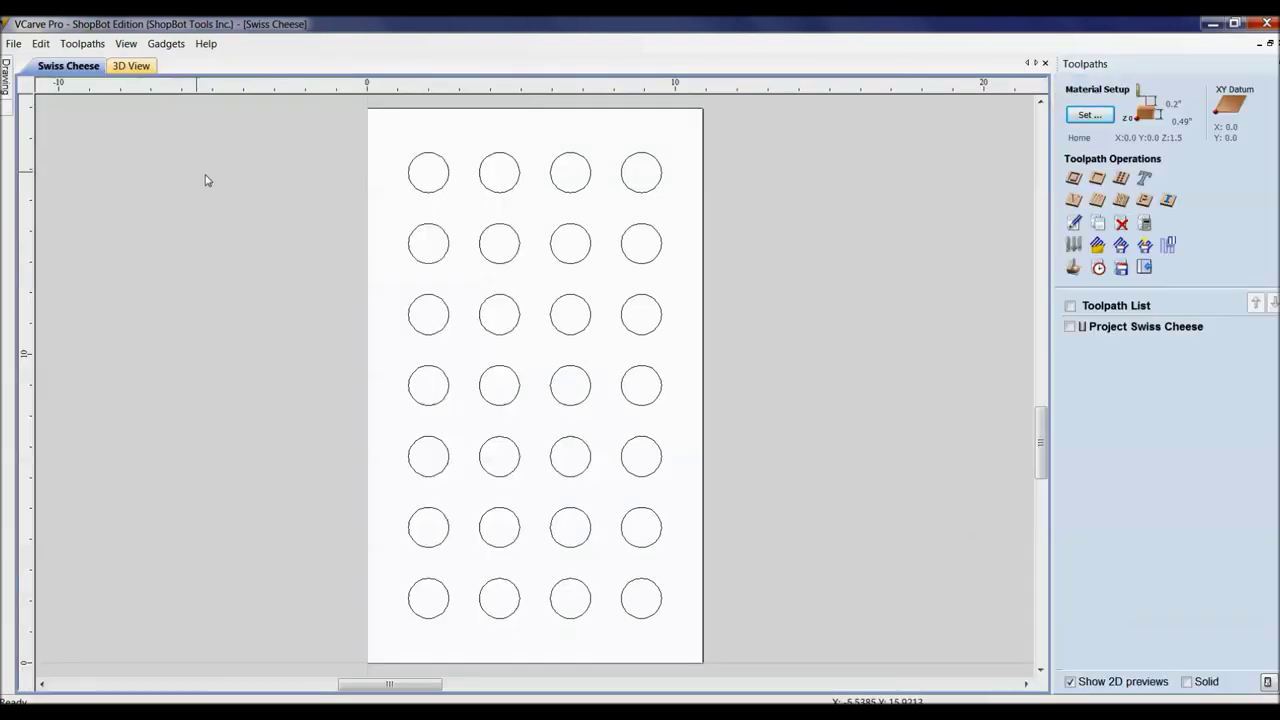
click(1070, 328)
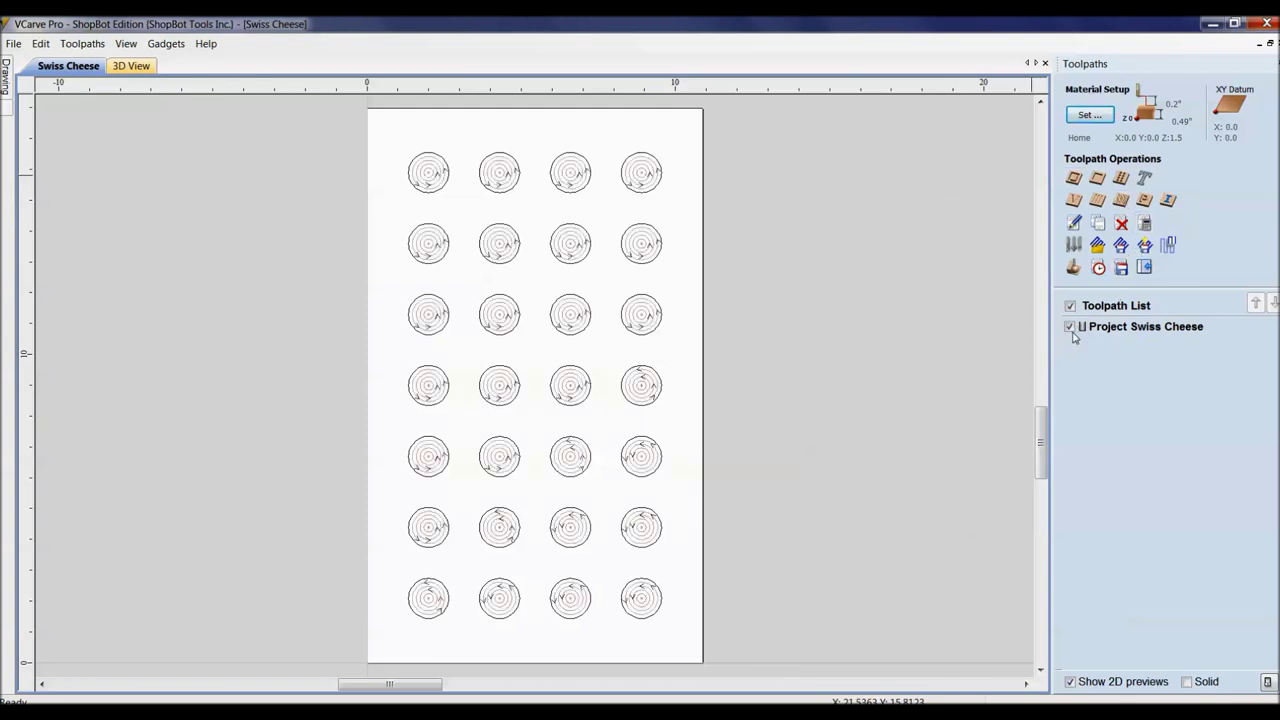
click(1072, 270)
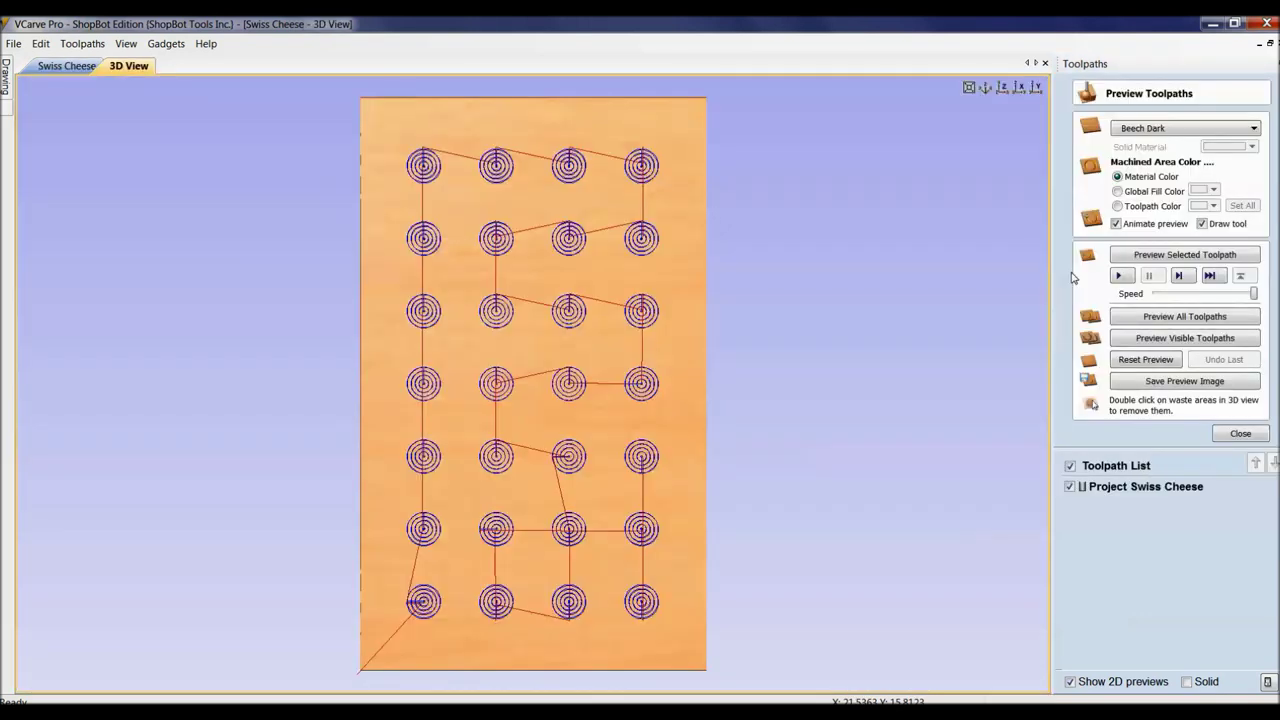
click(1133, 317)
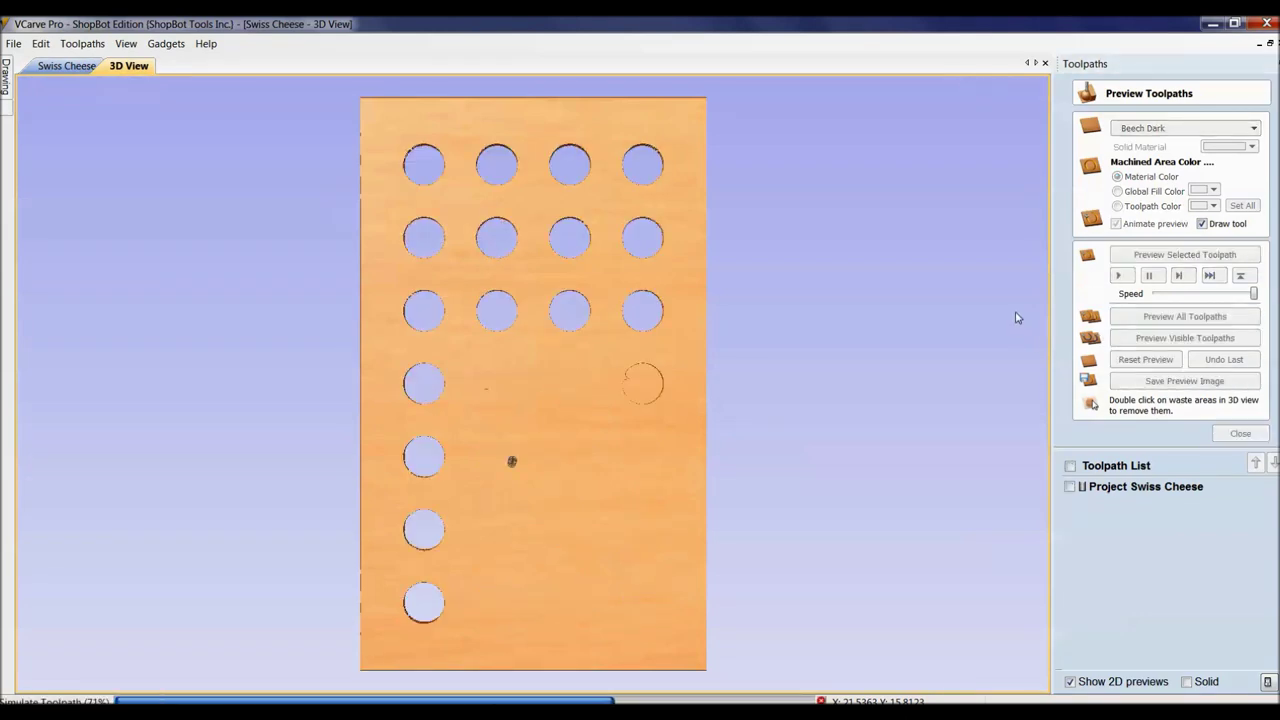
scroll(780, 340, up, 3)
scroll(780, 340, down, 4)
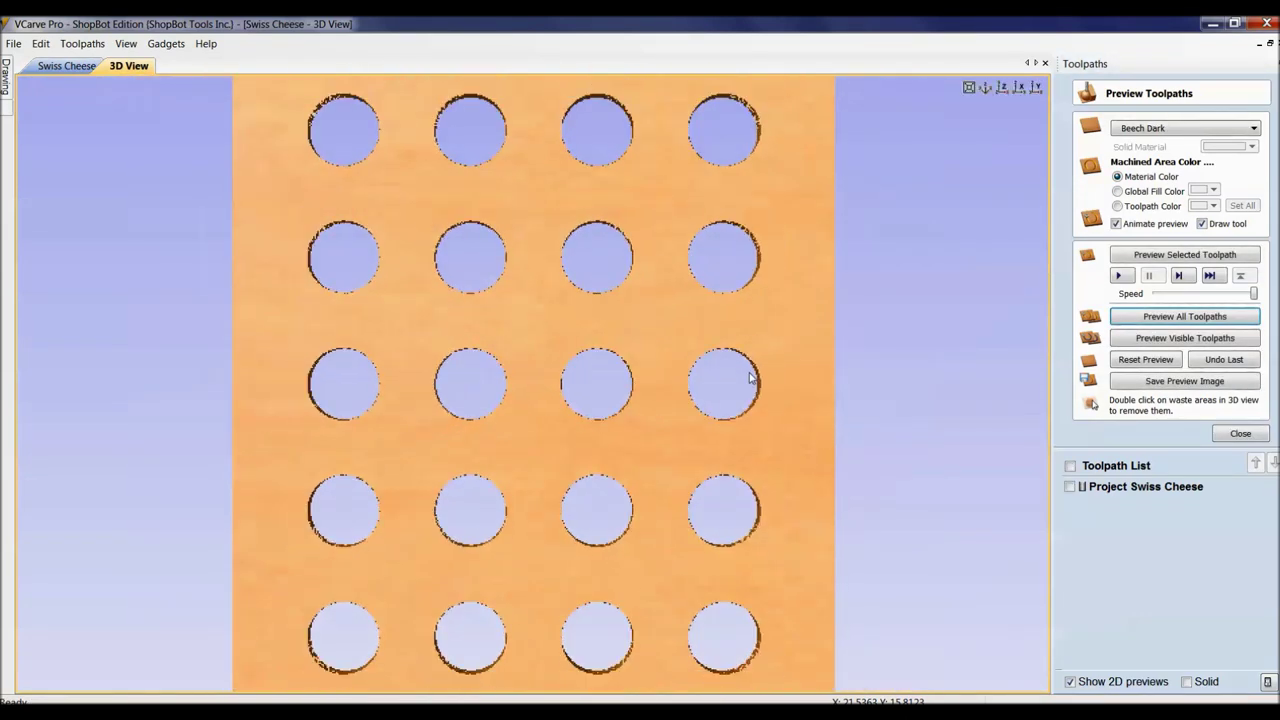
drag(729, 471, 740, 391)
scroll(740, 391, down, 2)
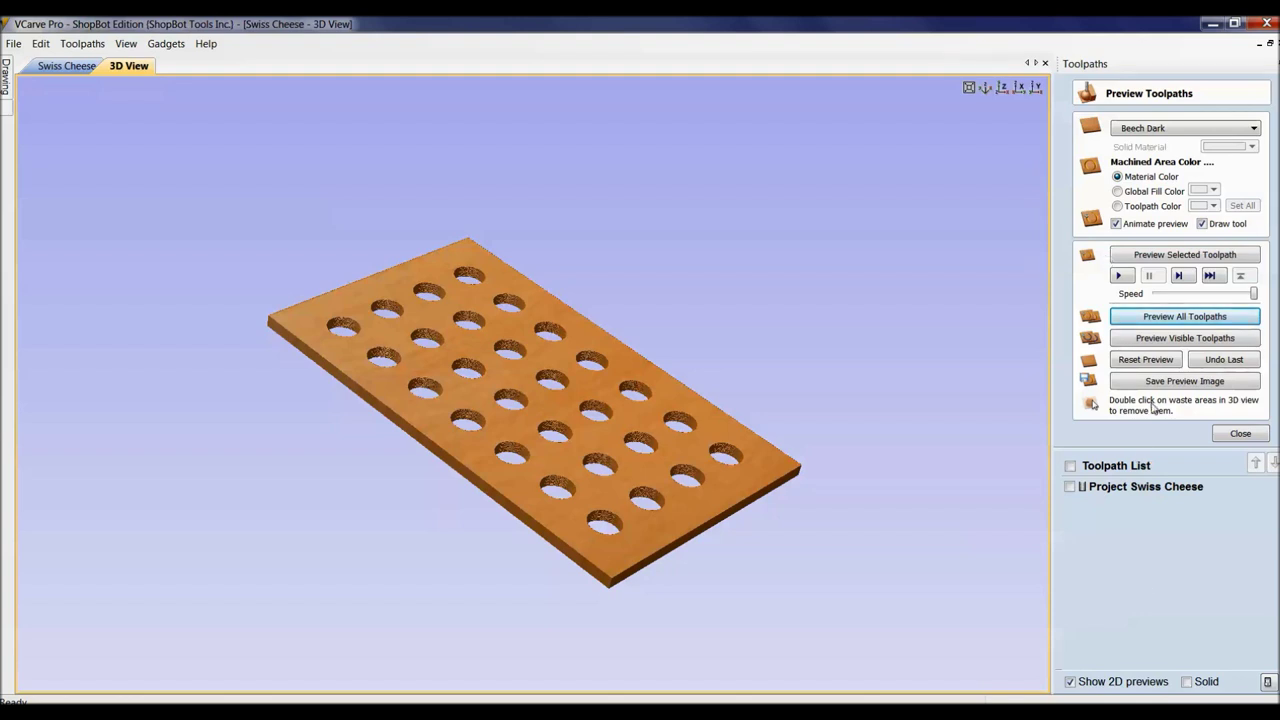
click(1227, 436)
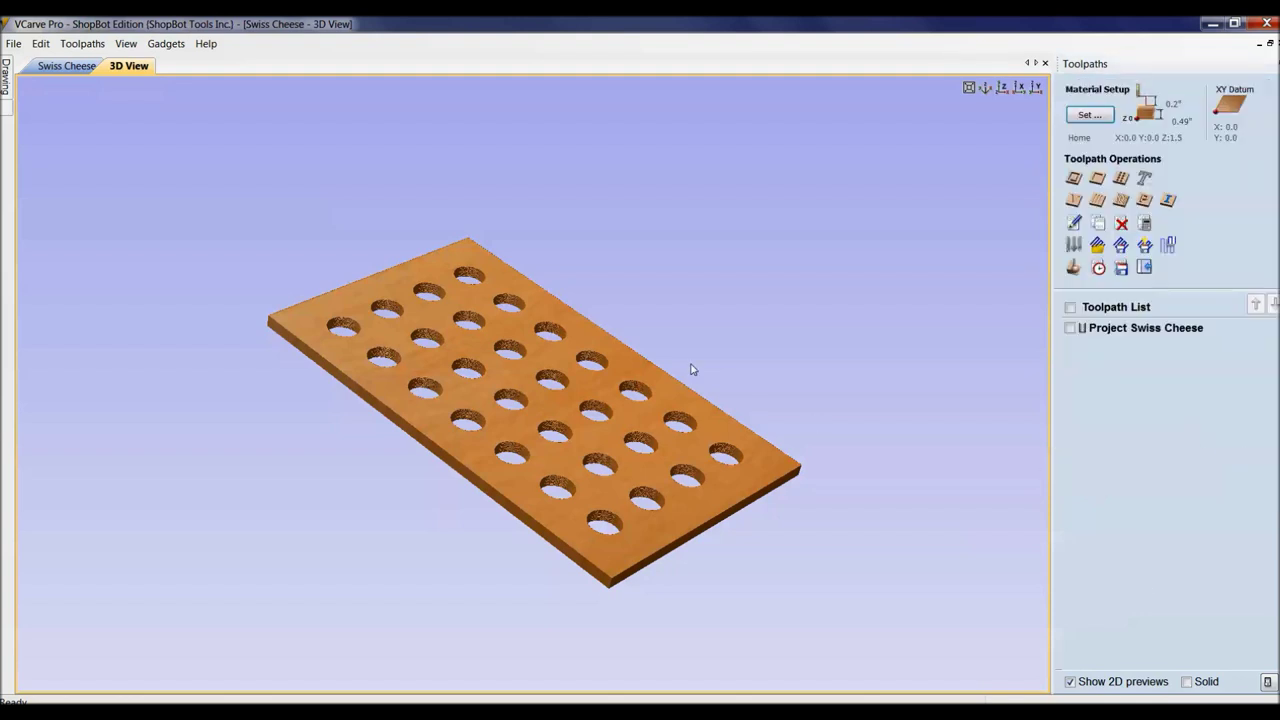
Step: Review the toolpath saving options with the Project Swiss Cheese toolpath included for output, and leave them without saving a file
click(1122, 267)
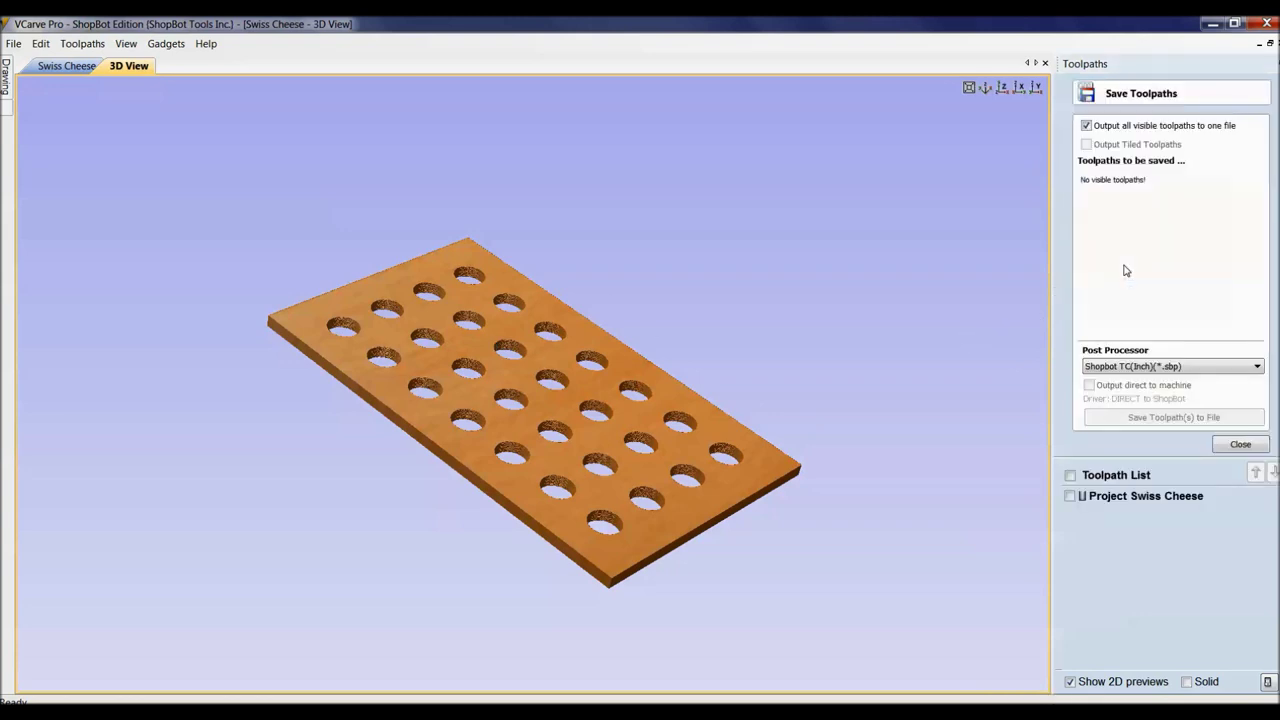
click(13, 44)
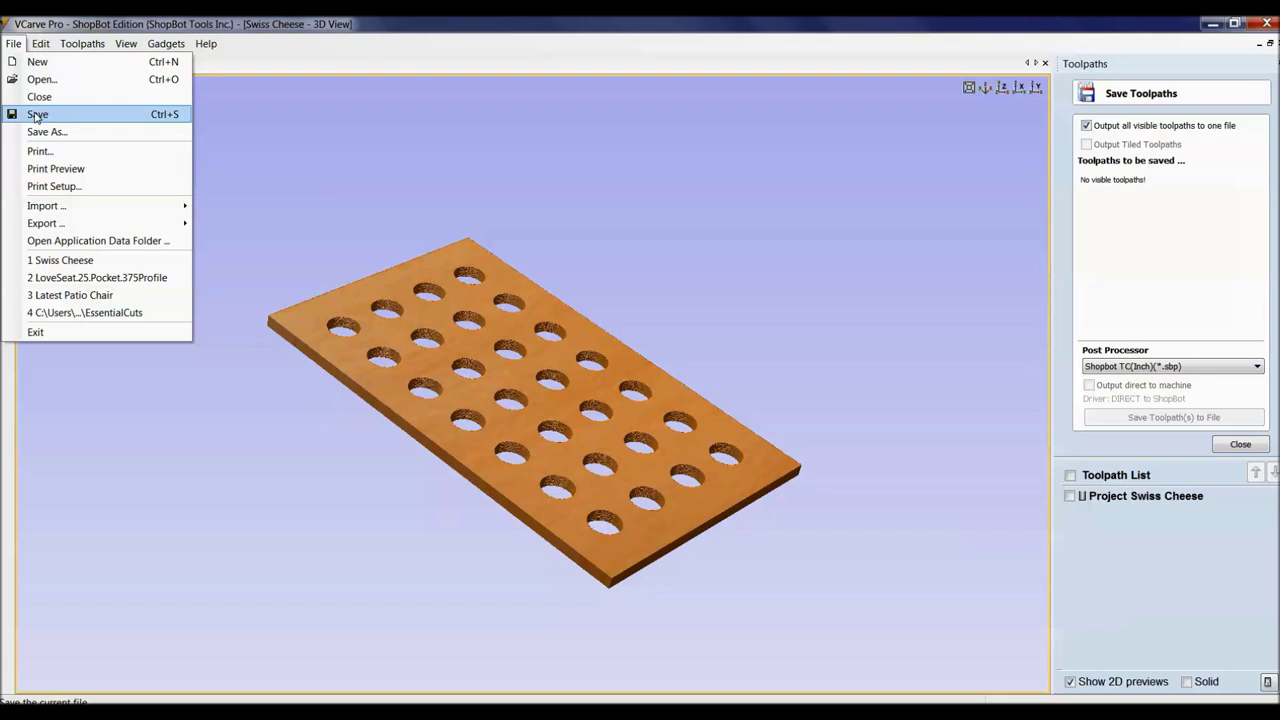
click(125, 43)
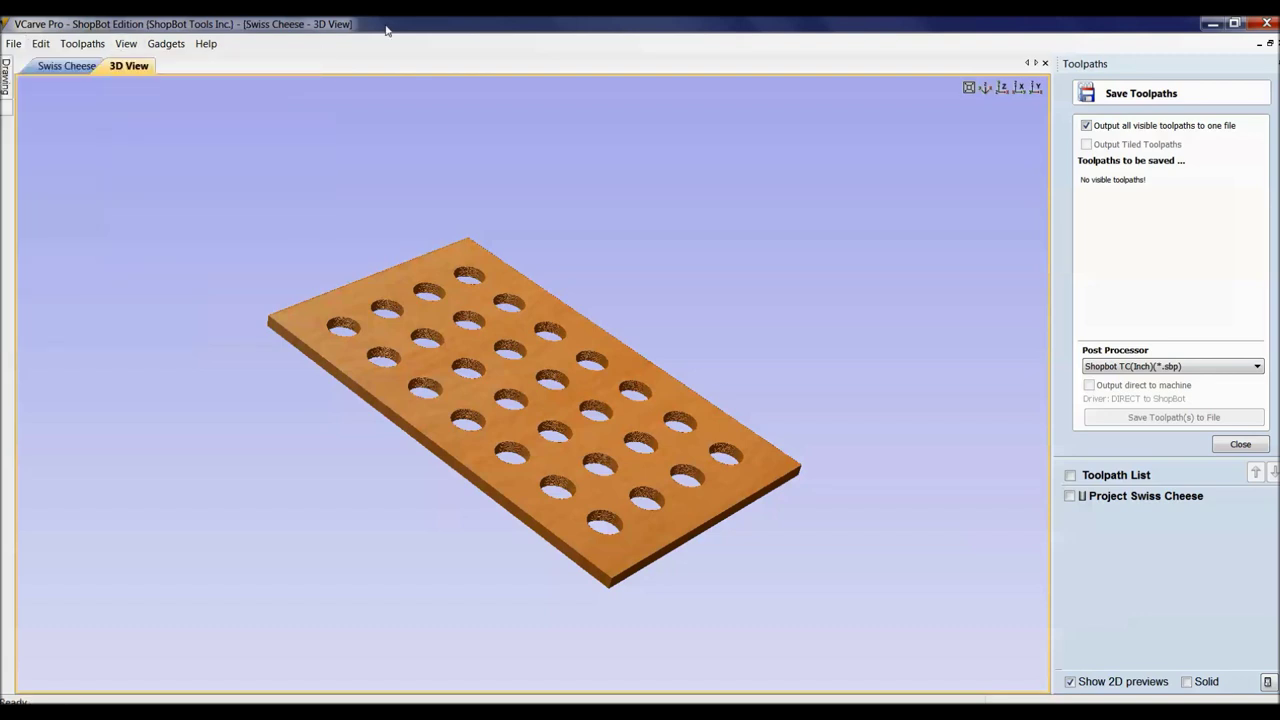
click(1071, 496)
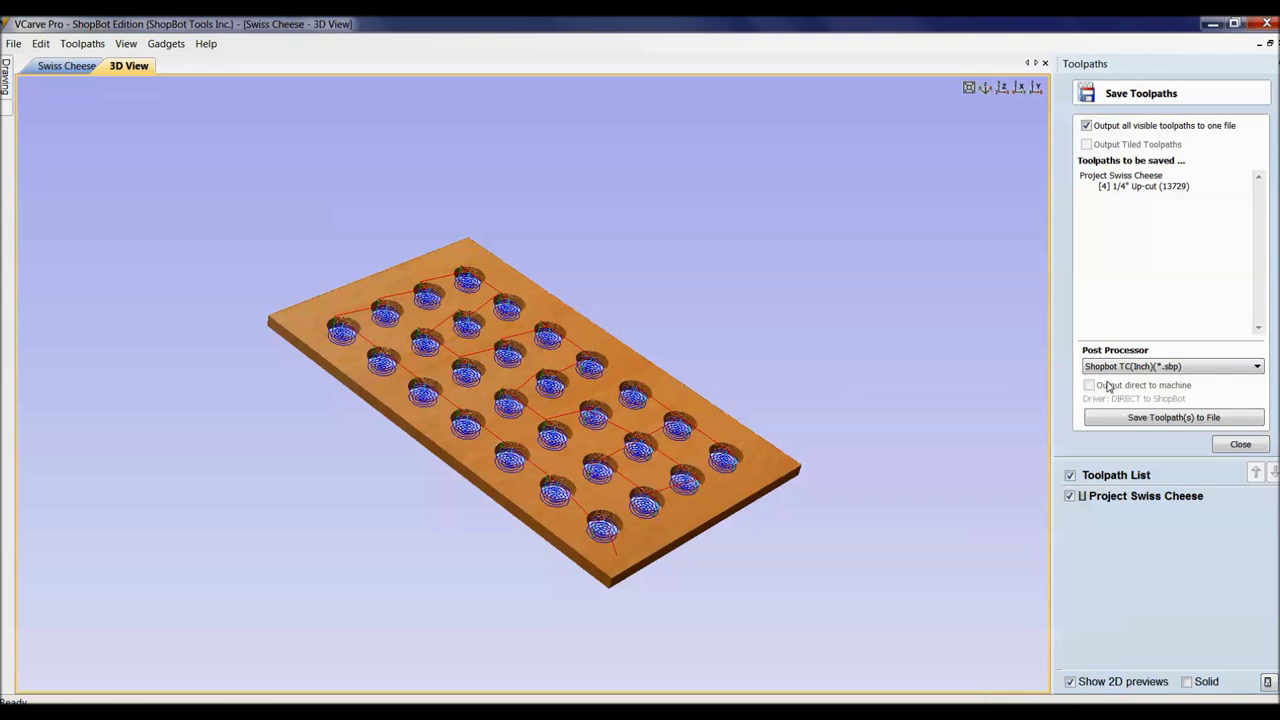
click(1258, 445)
Step: Return to the Swiss Cheese folder and open the Project Swiss Cheese part file in ShopBot Edit
click(1212, 23)
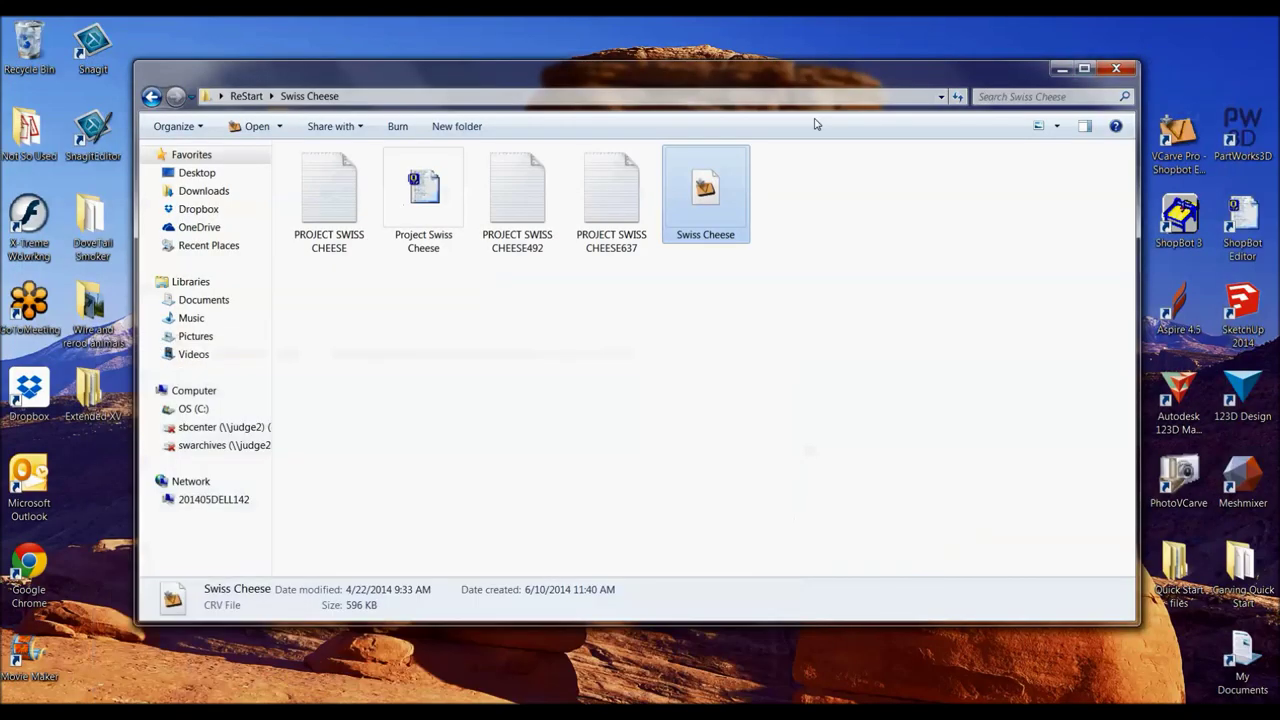
click(775, 268)
click(720, 214)
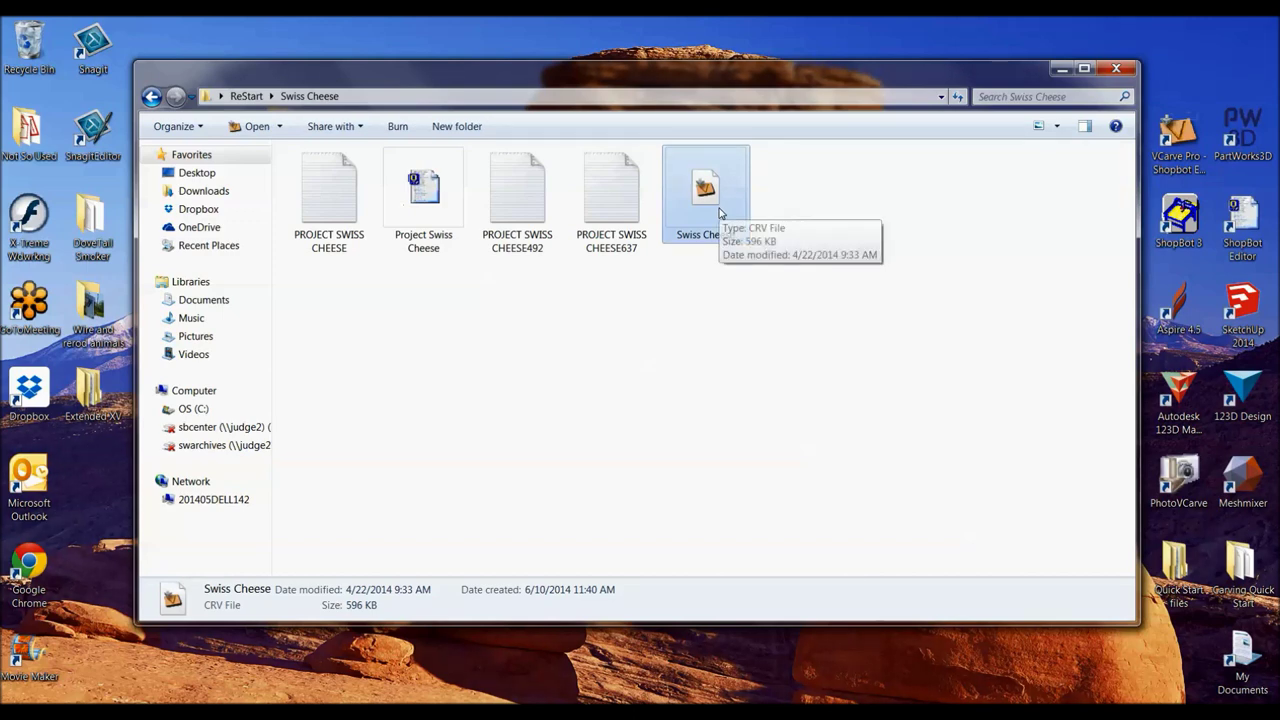
click(312, 655)
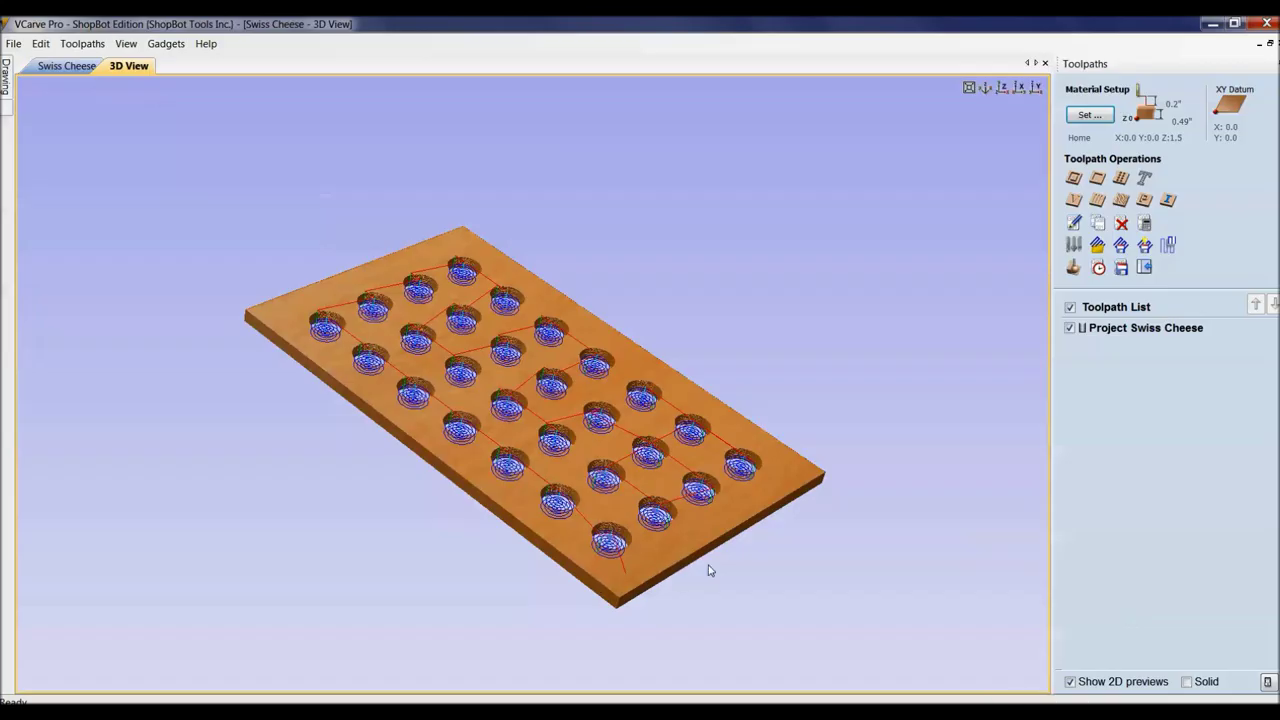
click(1121, 266)
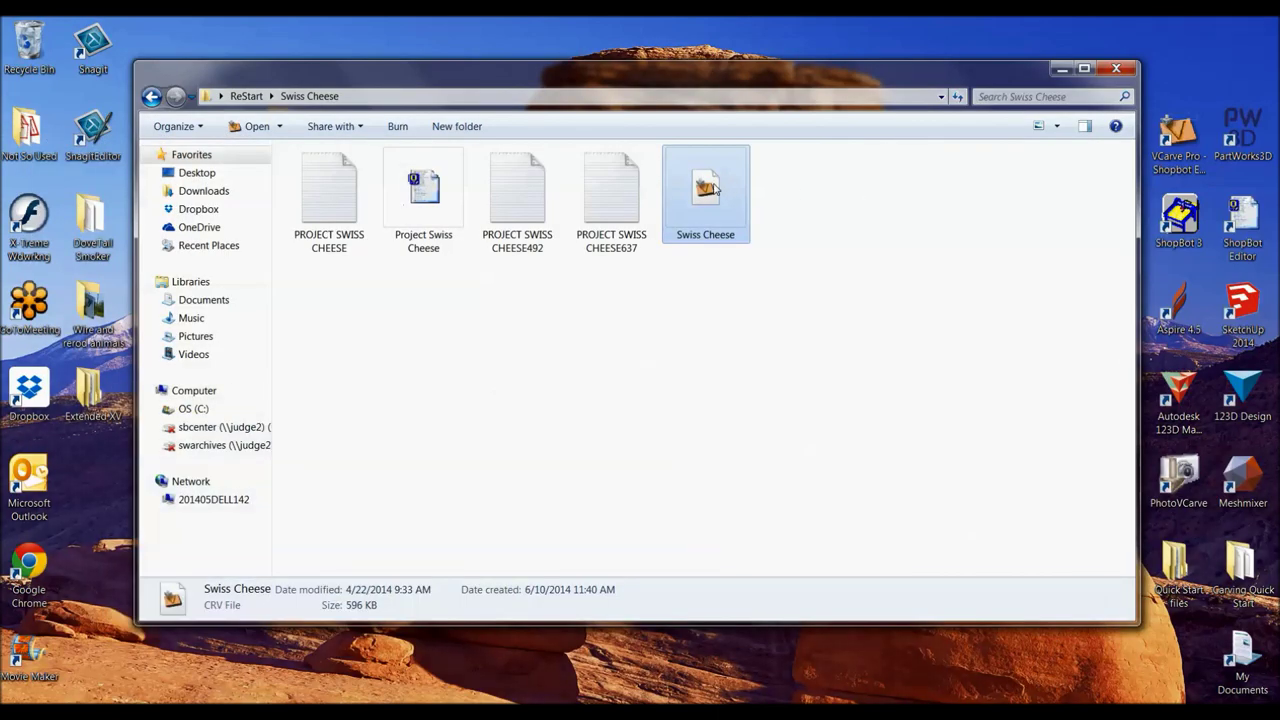
double_click(423, 190)
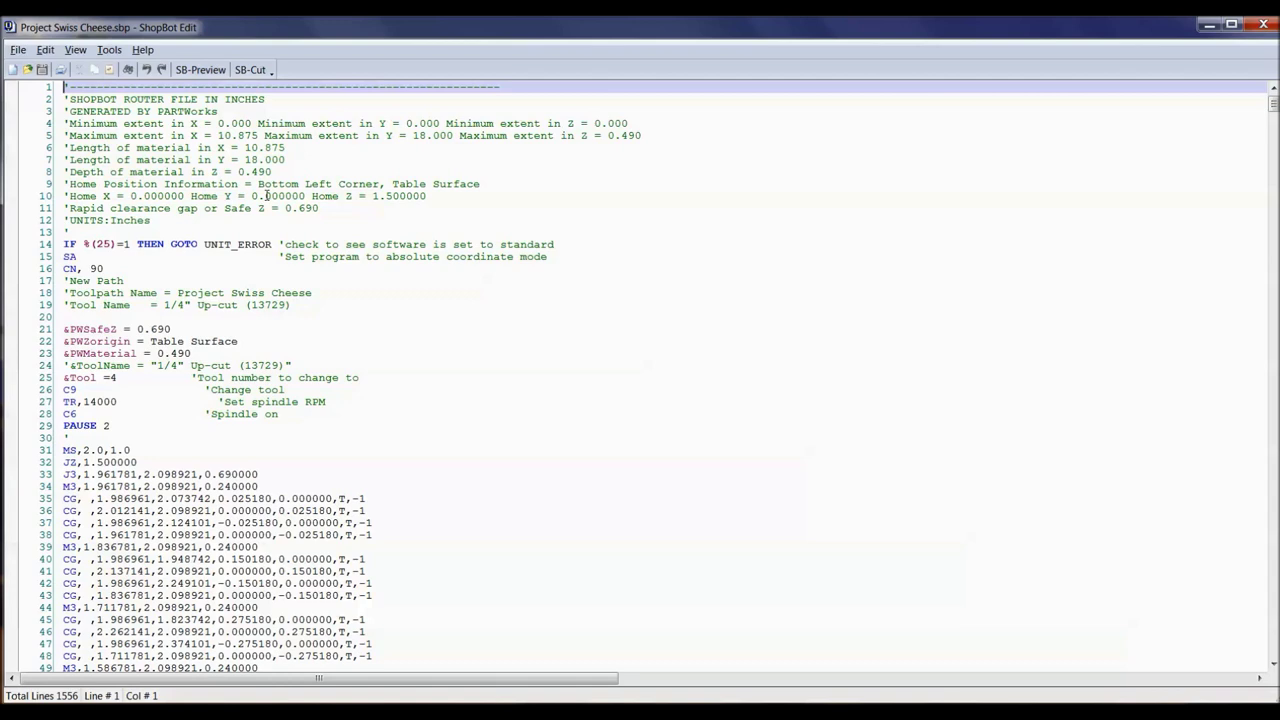
Step: Examine the header section of the part file, highlighting the &PWSafeZ value on line 21
drag(163, 305, 180, 330)
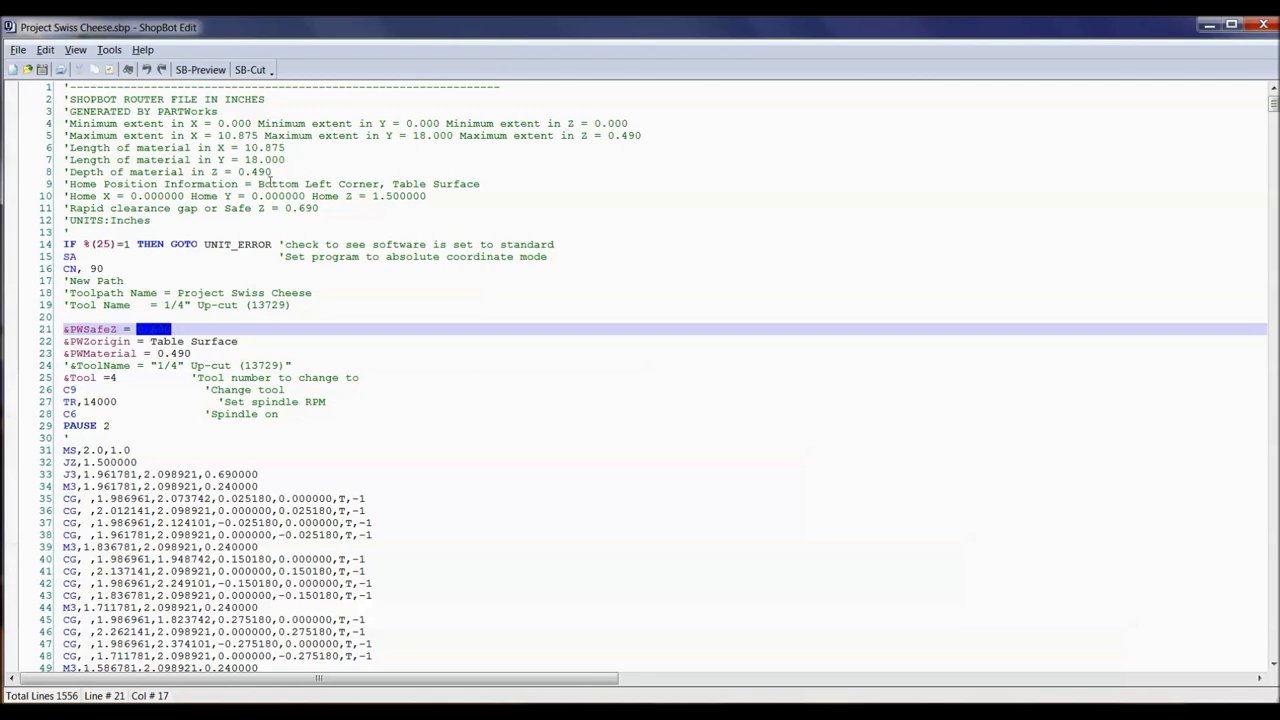
scroll(269, 181, down, 5)
scroll(269, 181, down, 1)
scroll(269, 181, up, 7)
click(1130, 242)
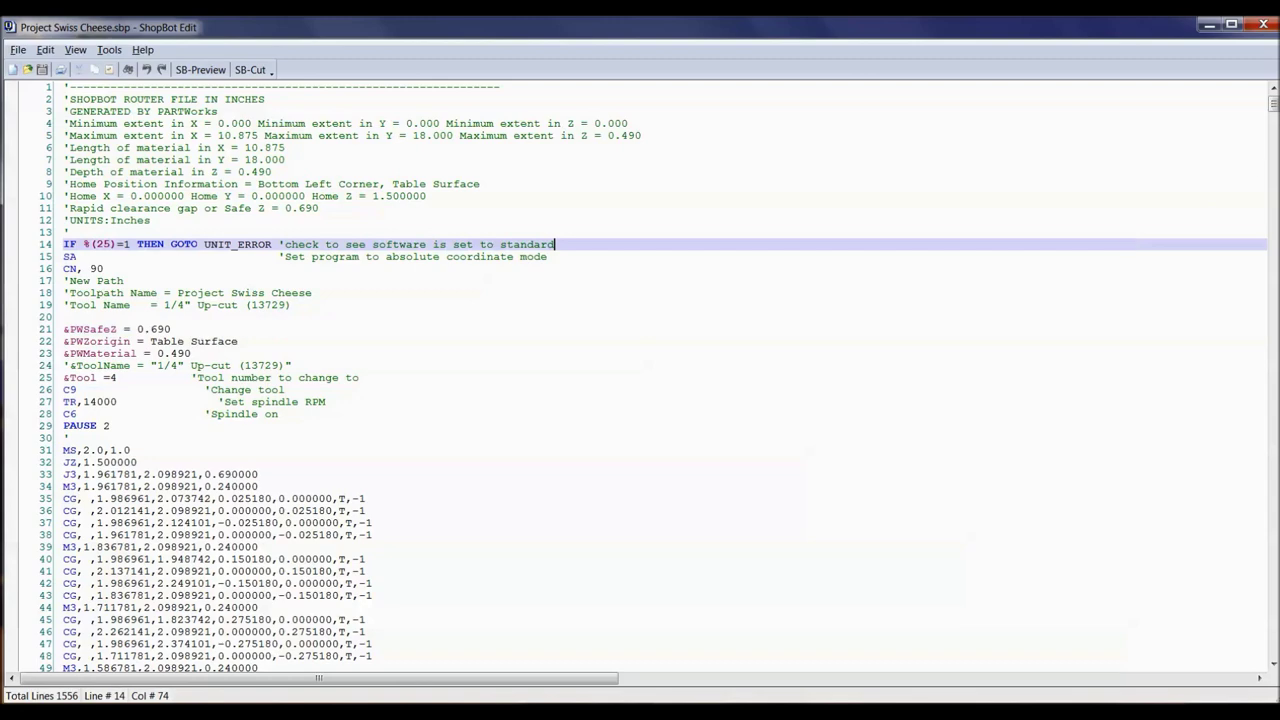
Step: Examine the final cutting moves and the closing commands at the end of the part file
drag(1273, 100, 1273, 648)
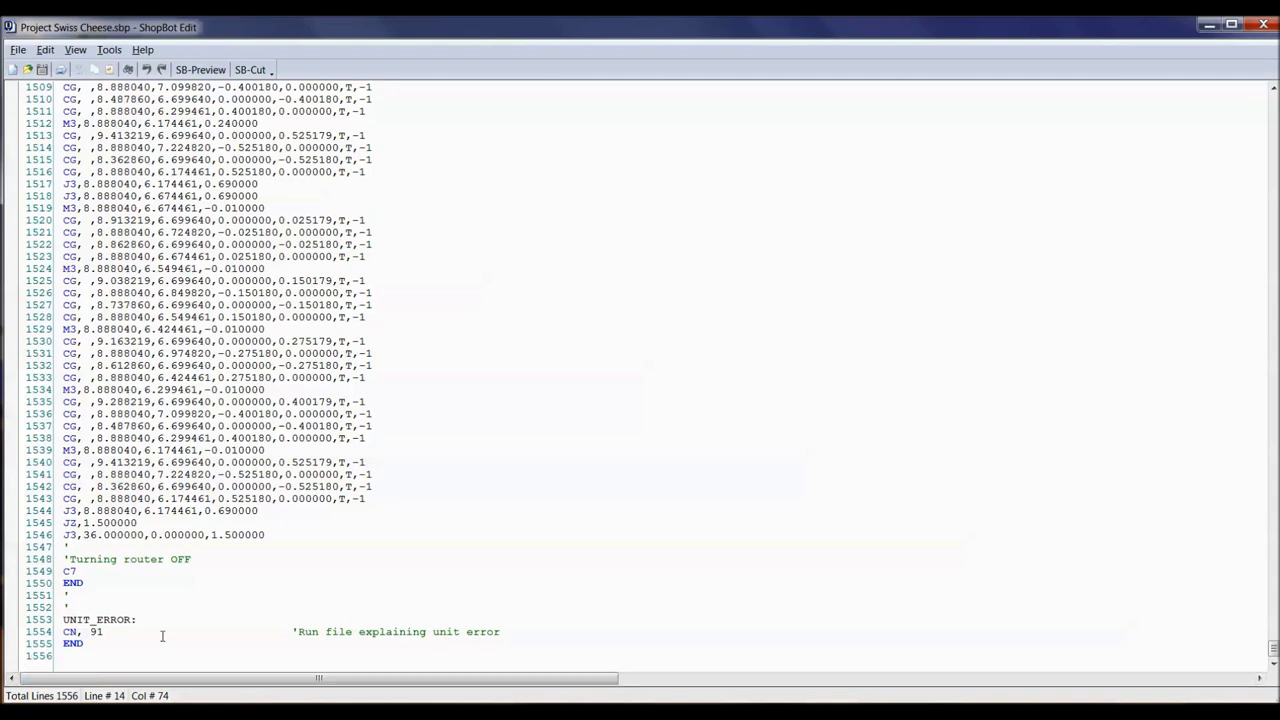
click(92, 232)
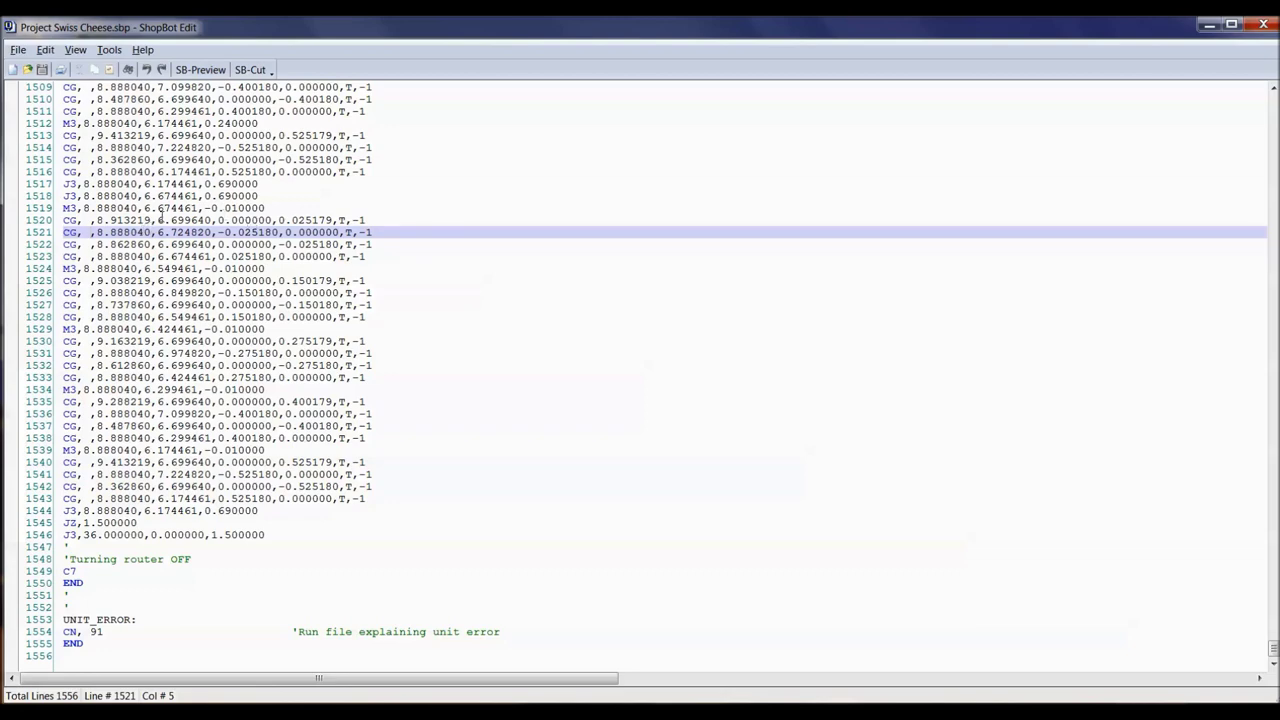
scroll(430, 240, up, 7)
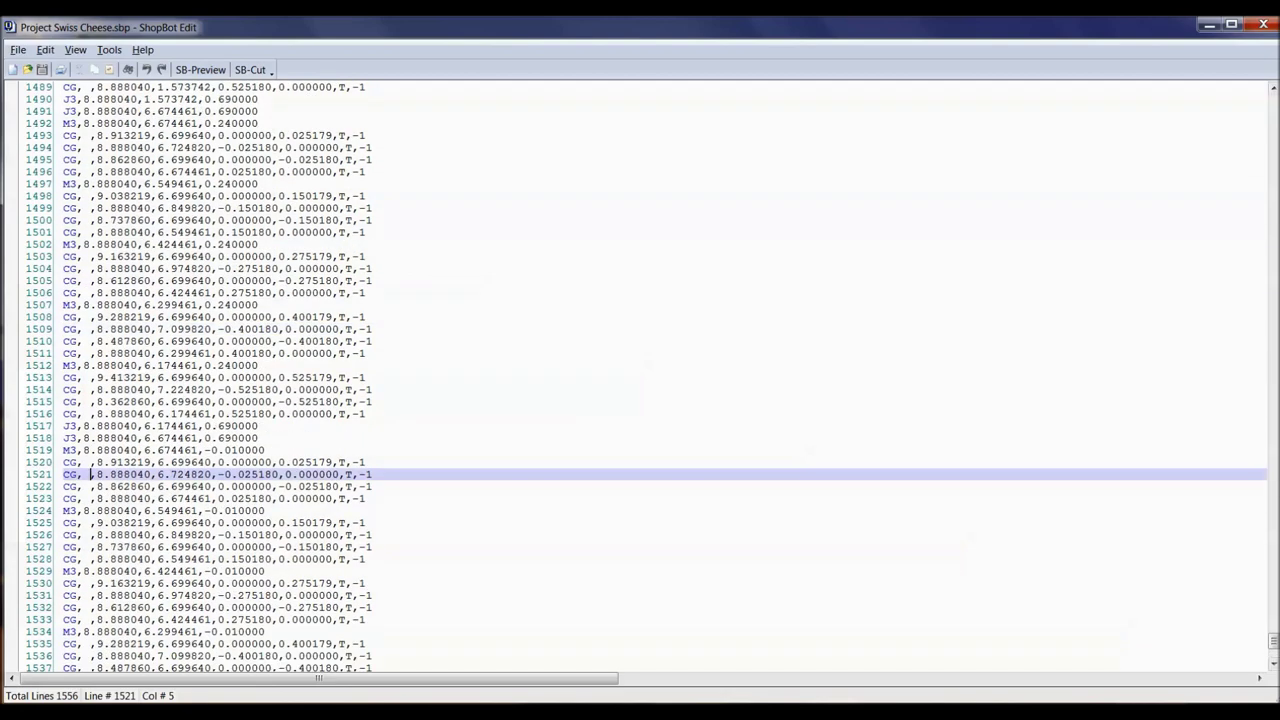
Step: Examine the first jog commands on lines 32 and 33, highlighting the end of the J3 line, and close the part file
drag(1273, 643, 1259, 120)
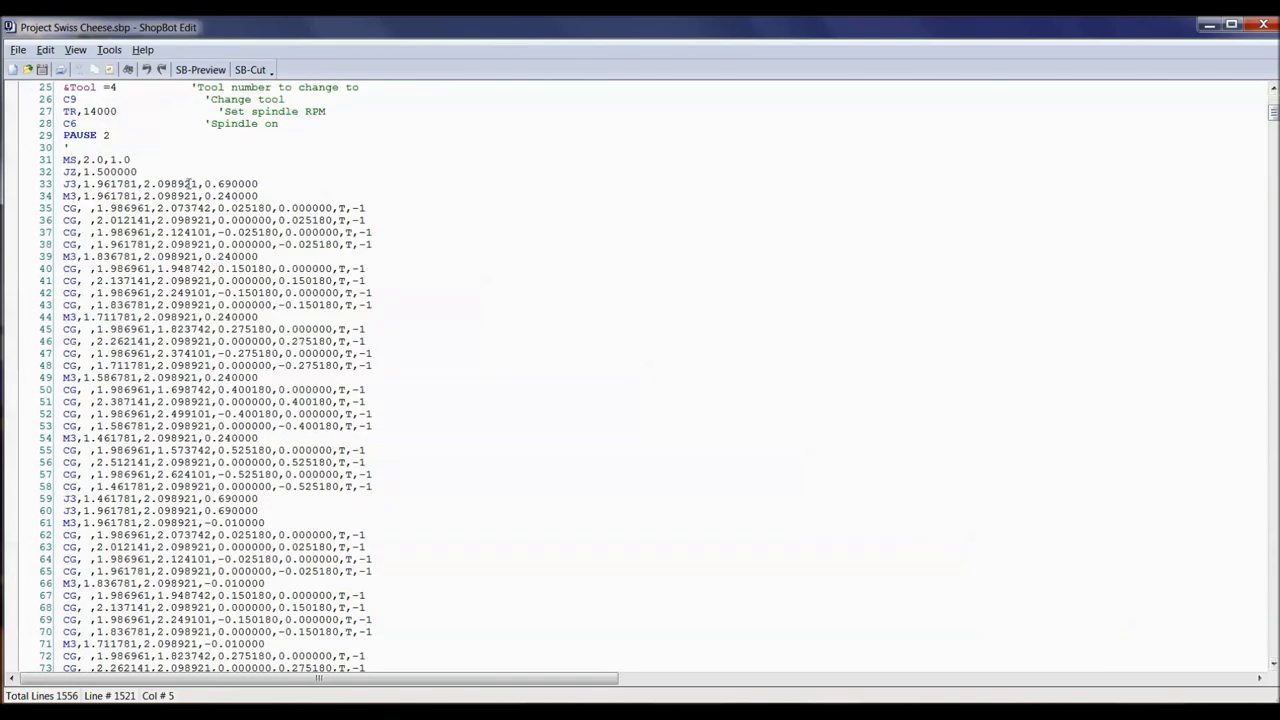
click(63, 172)
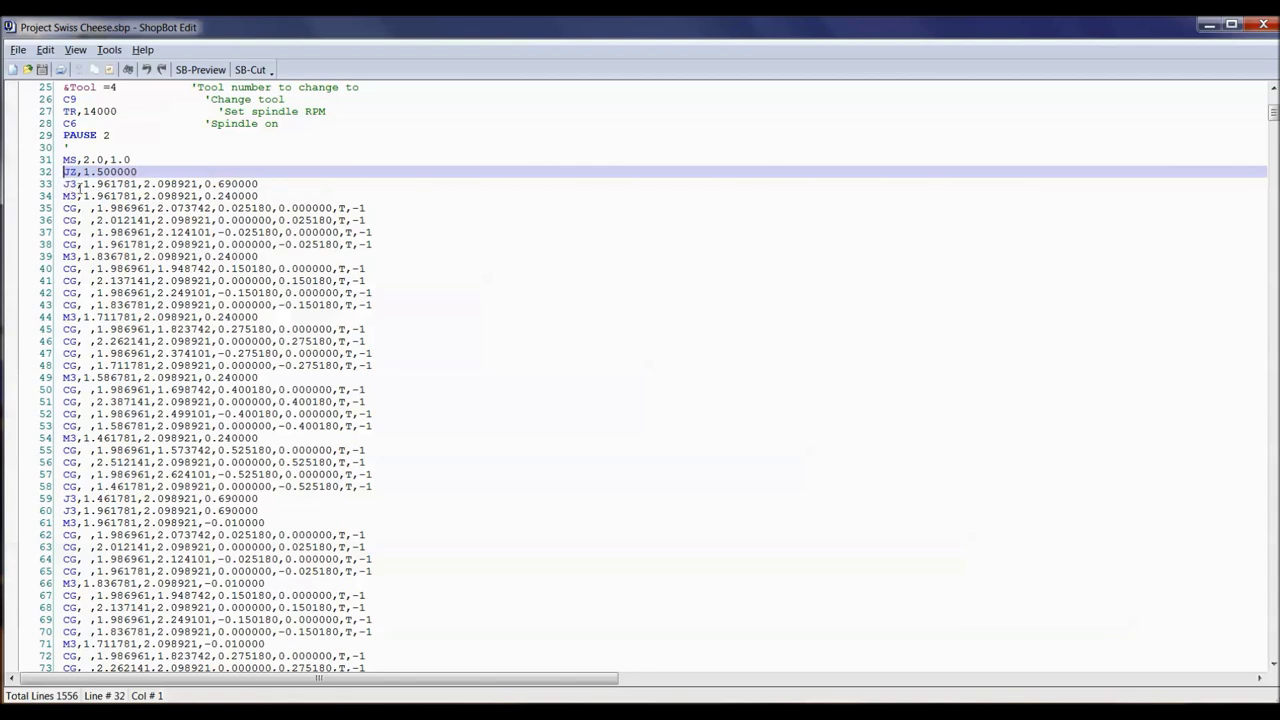
drag(85, 184, 259, 184)
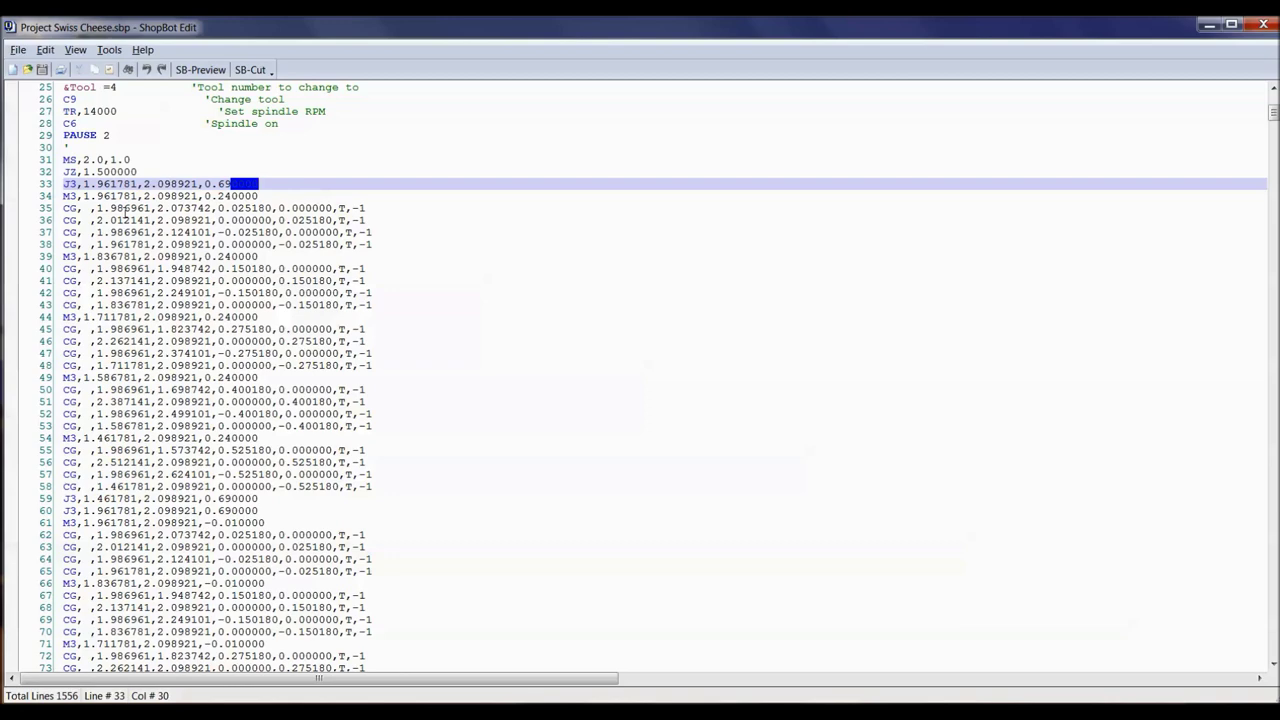
click(1263, 24)
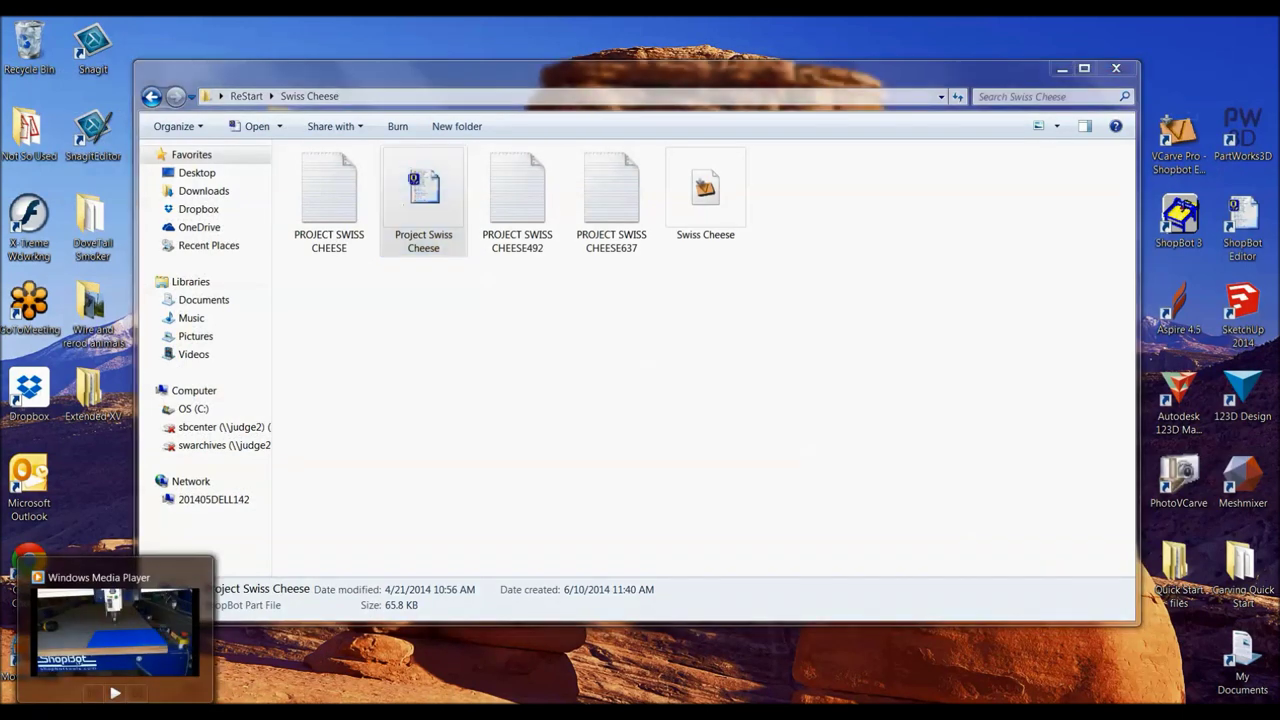
Step: Play the ReStart video in Windows Media Player, pause it at about 1:29 and minimize the player
click(115, 712)
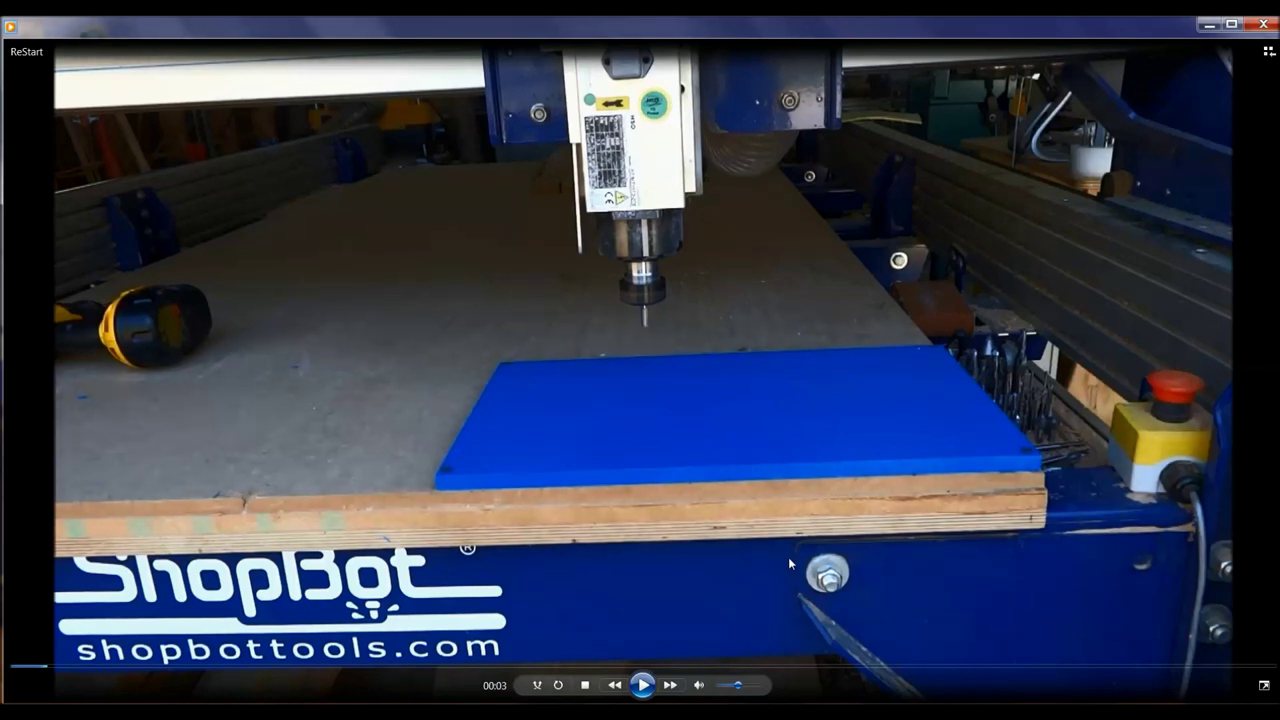
click(642, 688)
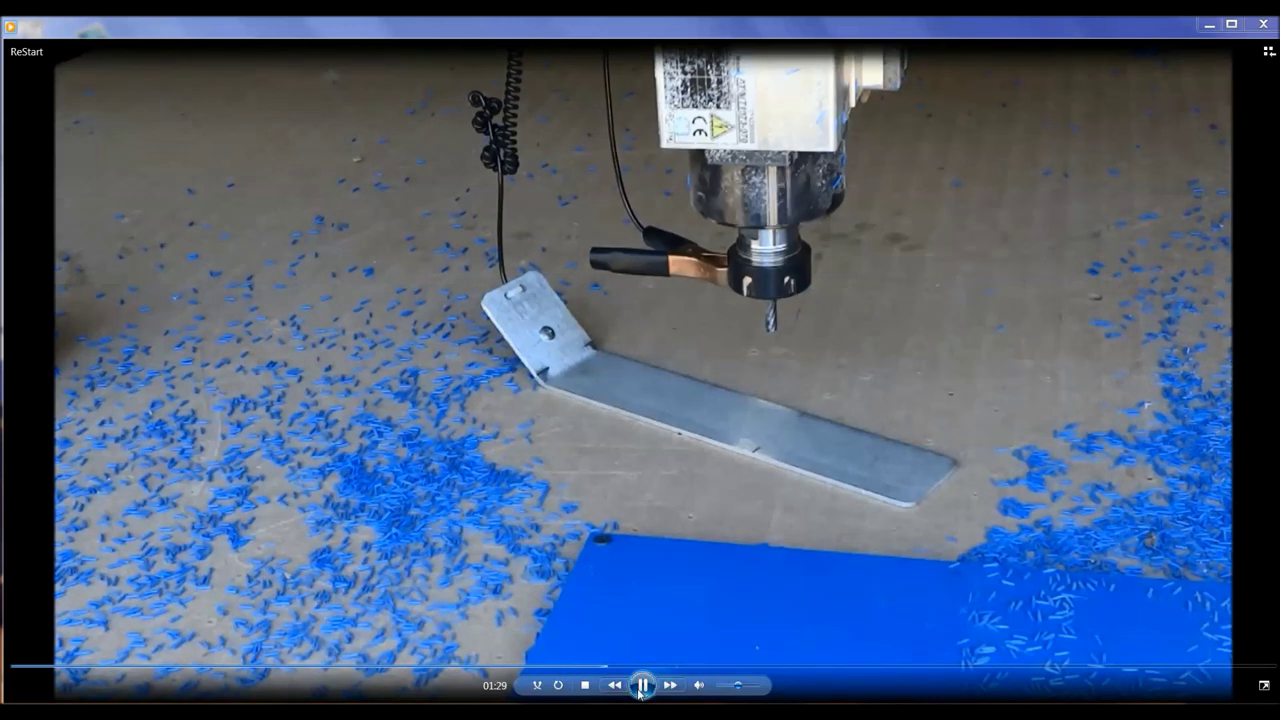
click(632, 677)
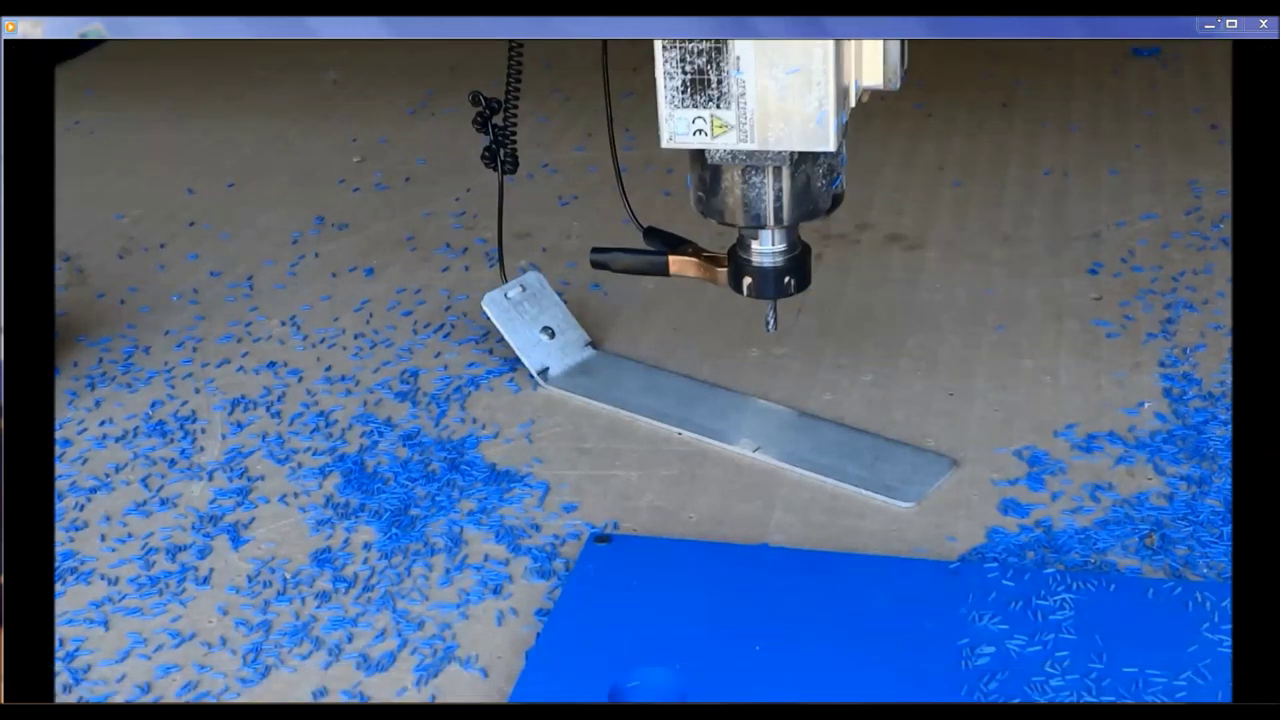
click(1207, 23)
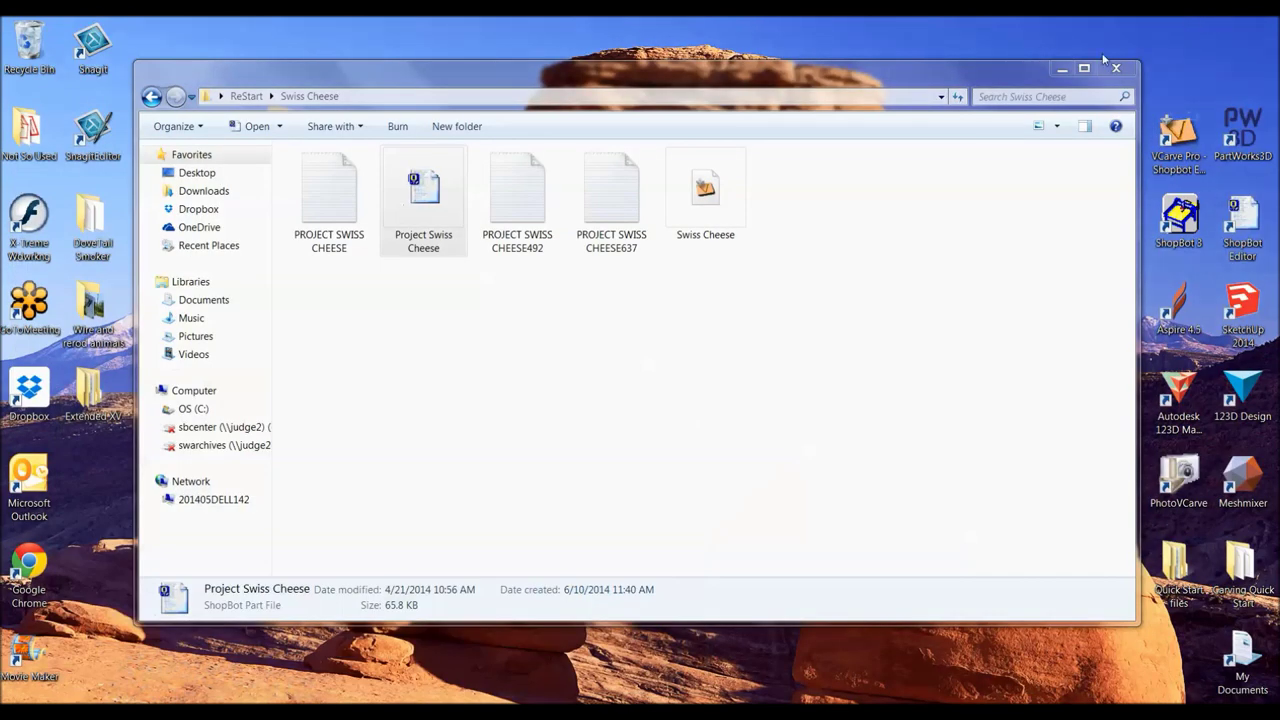
Step: Close the Swiss Cheese folder, switch to ShopBot 3 and choose the Project Swiss Cheese part file for loading
click(1115, 67)
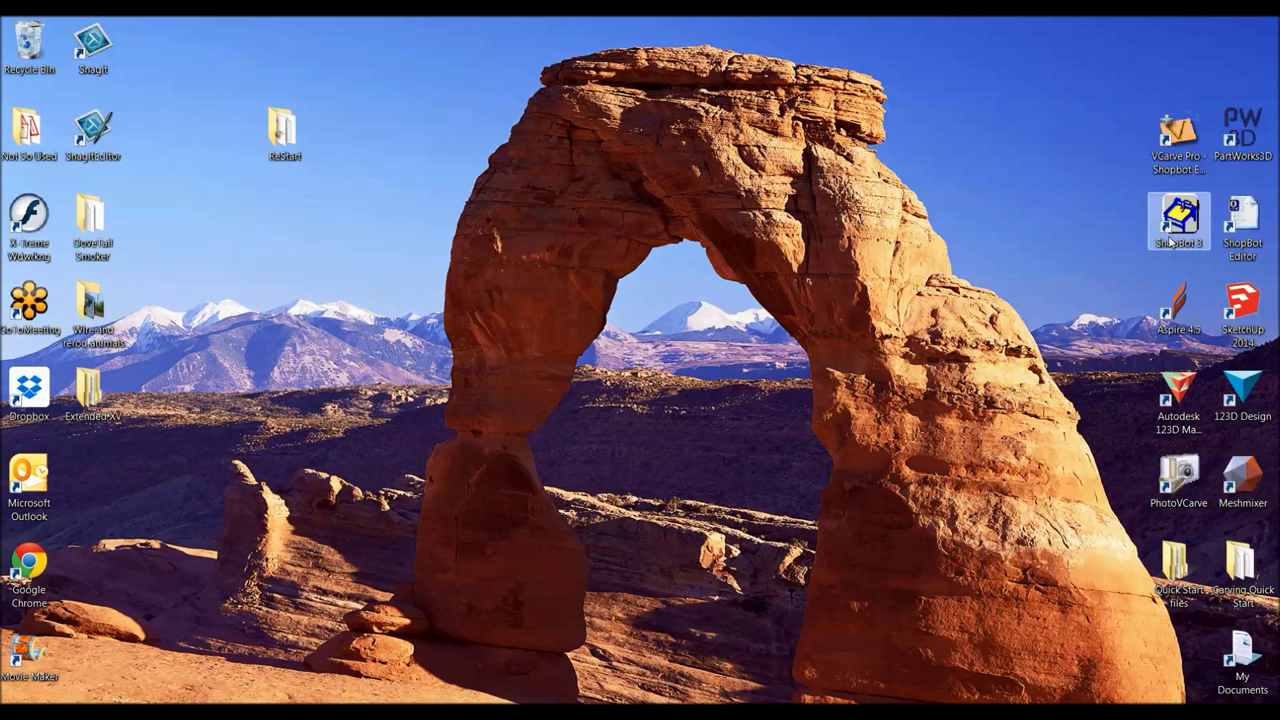
double_click(1176, 225)
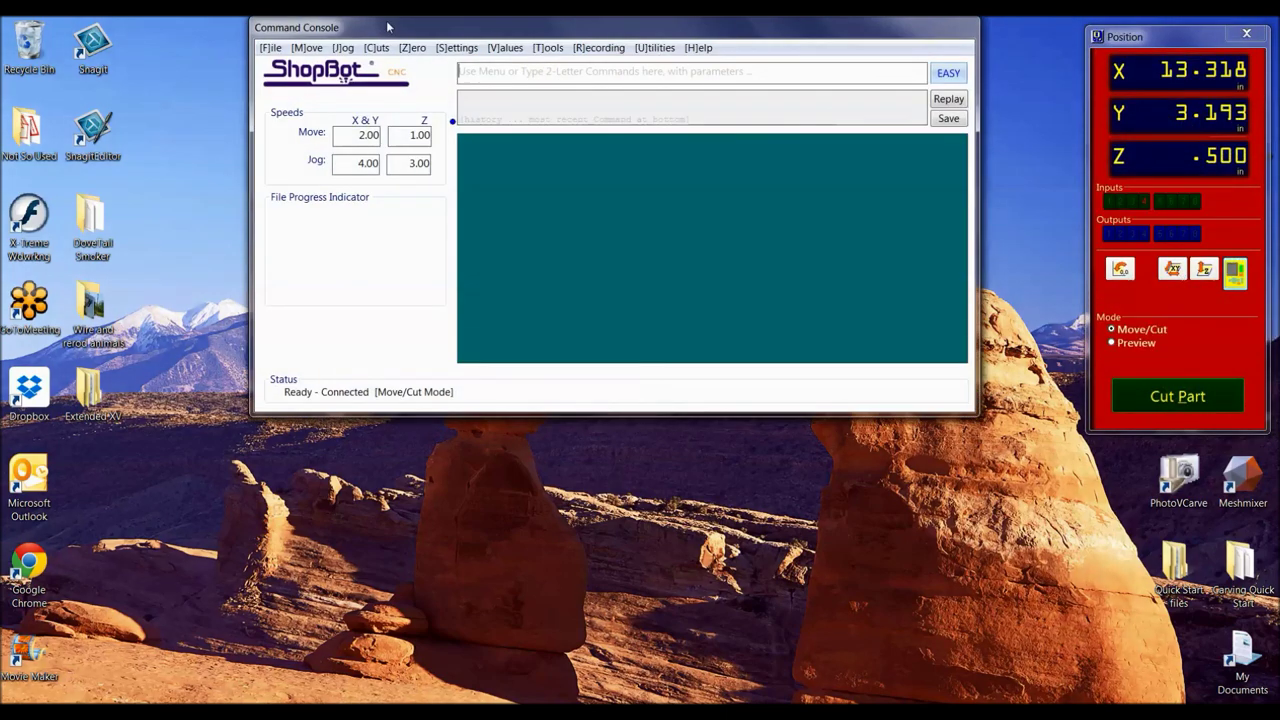
click(270, 47)
click(284, 65)
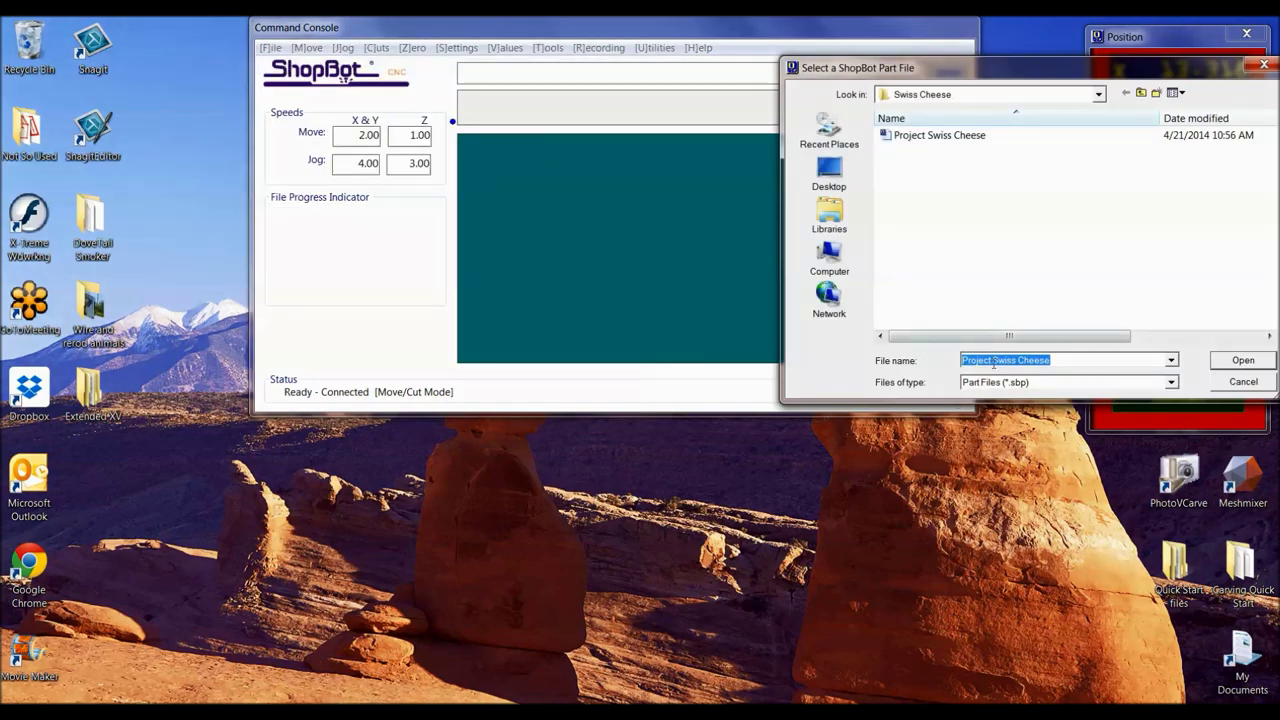
click(1241, 362)
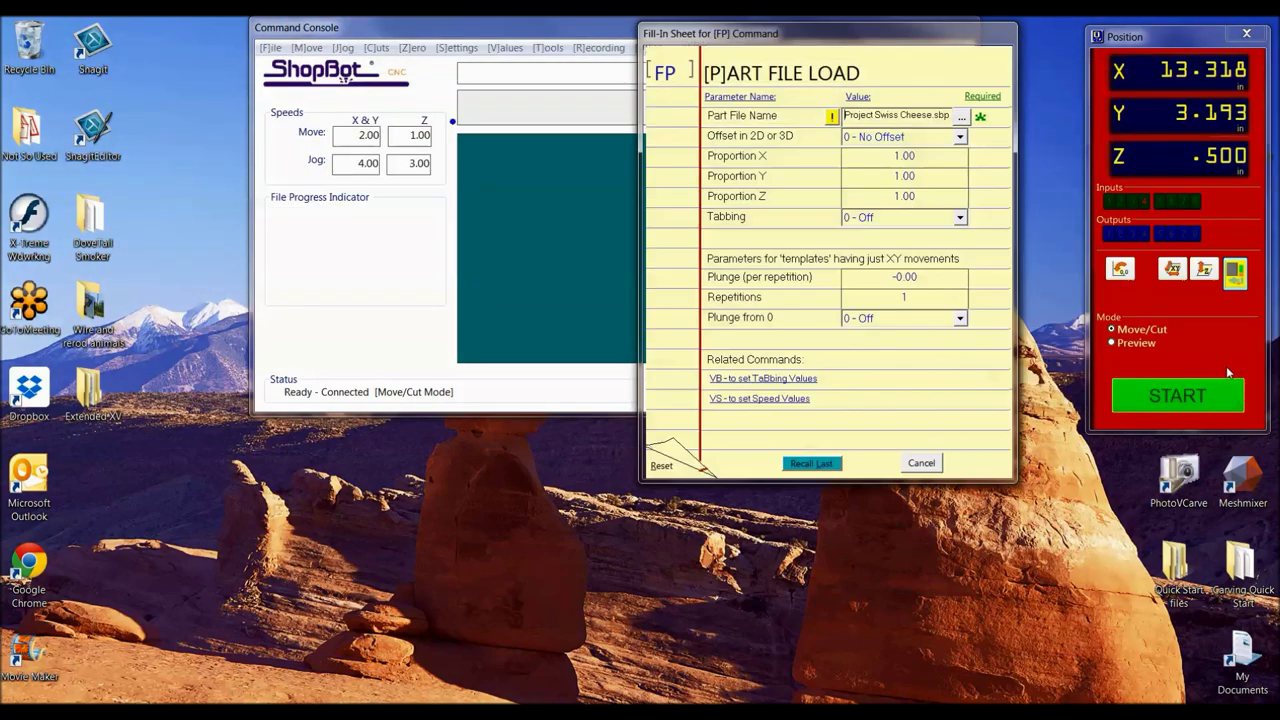
Step: Start the Project Swiss Cheese cut, confirming that tool number 4 is in the spindle, the Z axis is zeroed and the router may start
click(1225, 392)
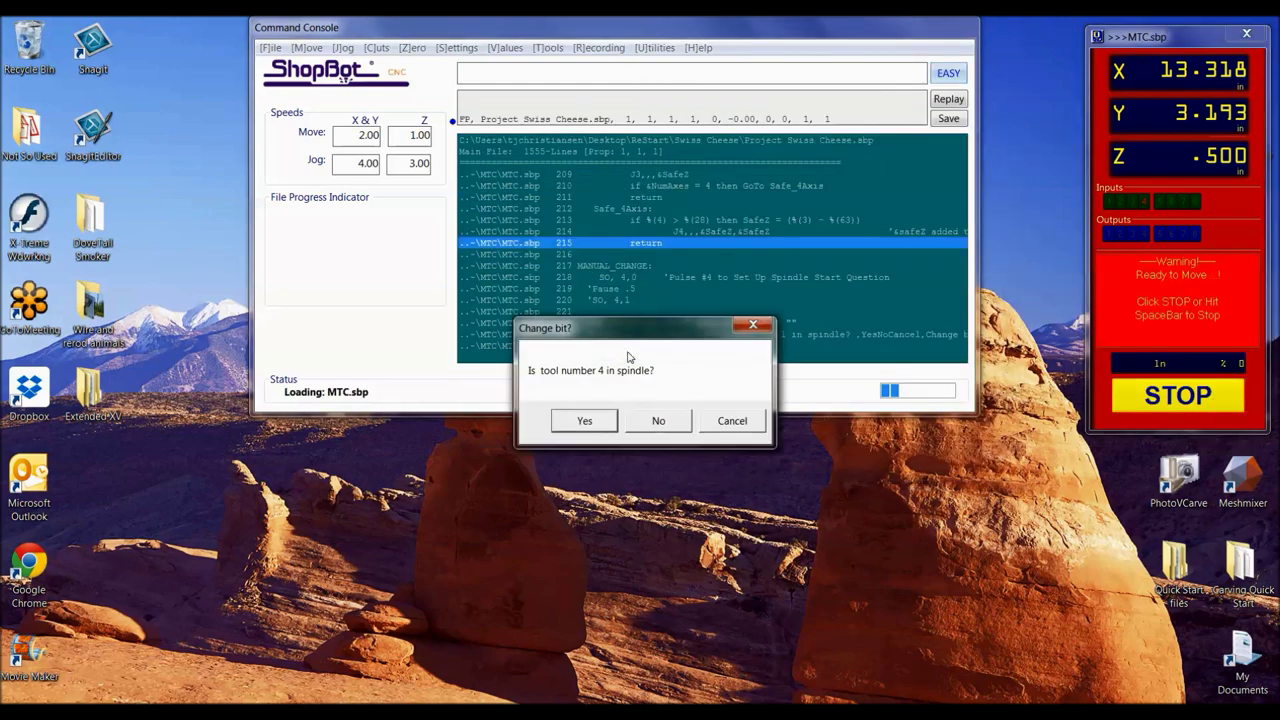
click(586, 422)
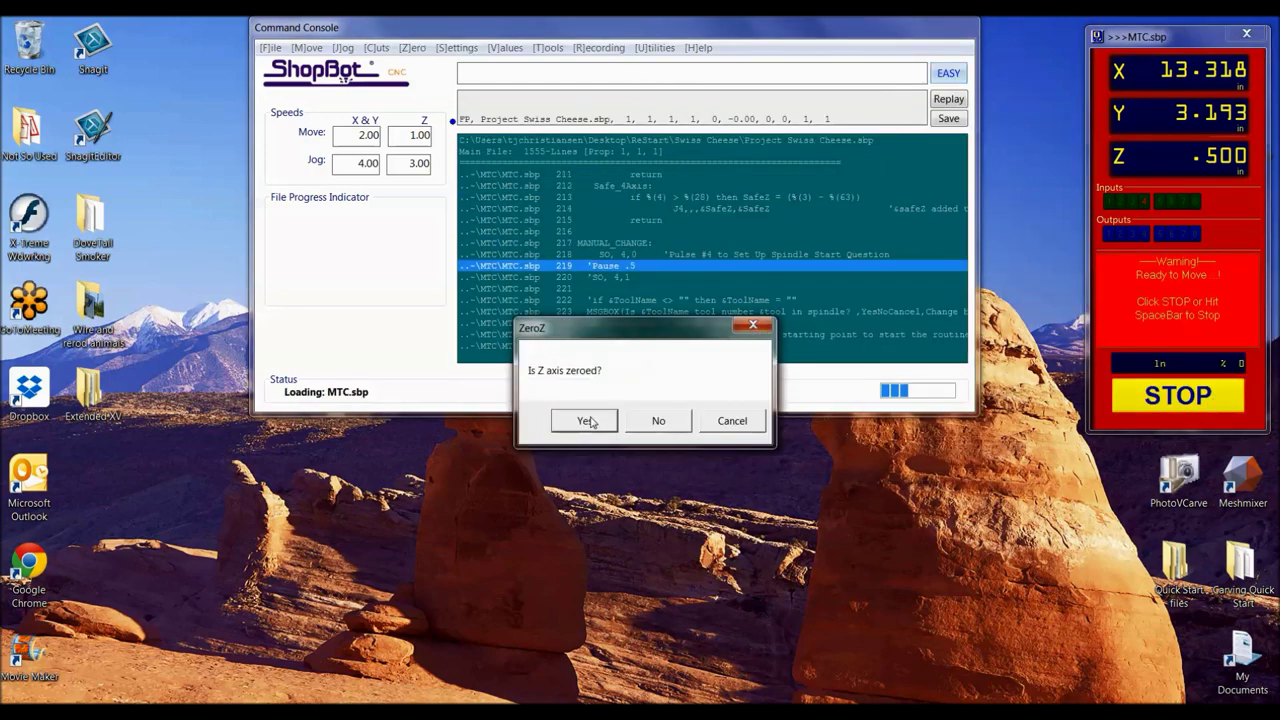
click(588, 421)
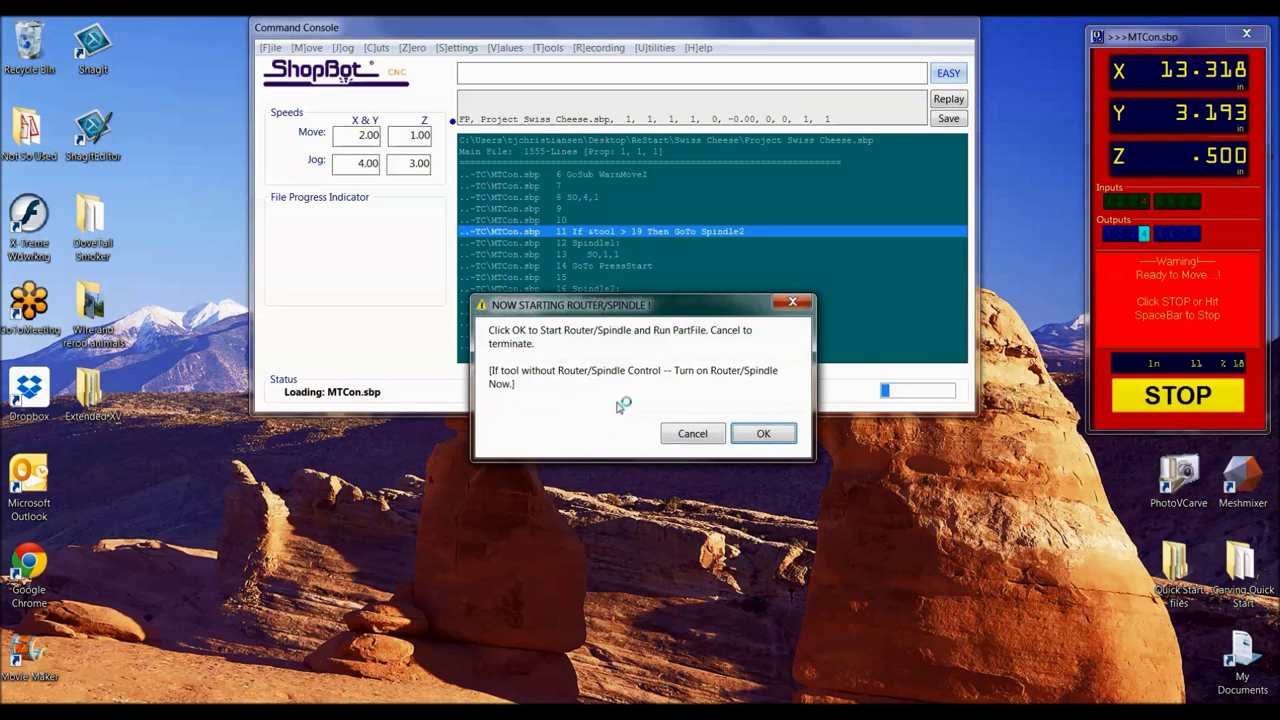
click(763, 433)
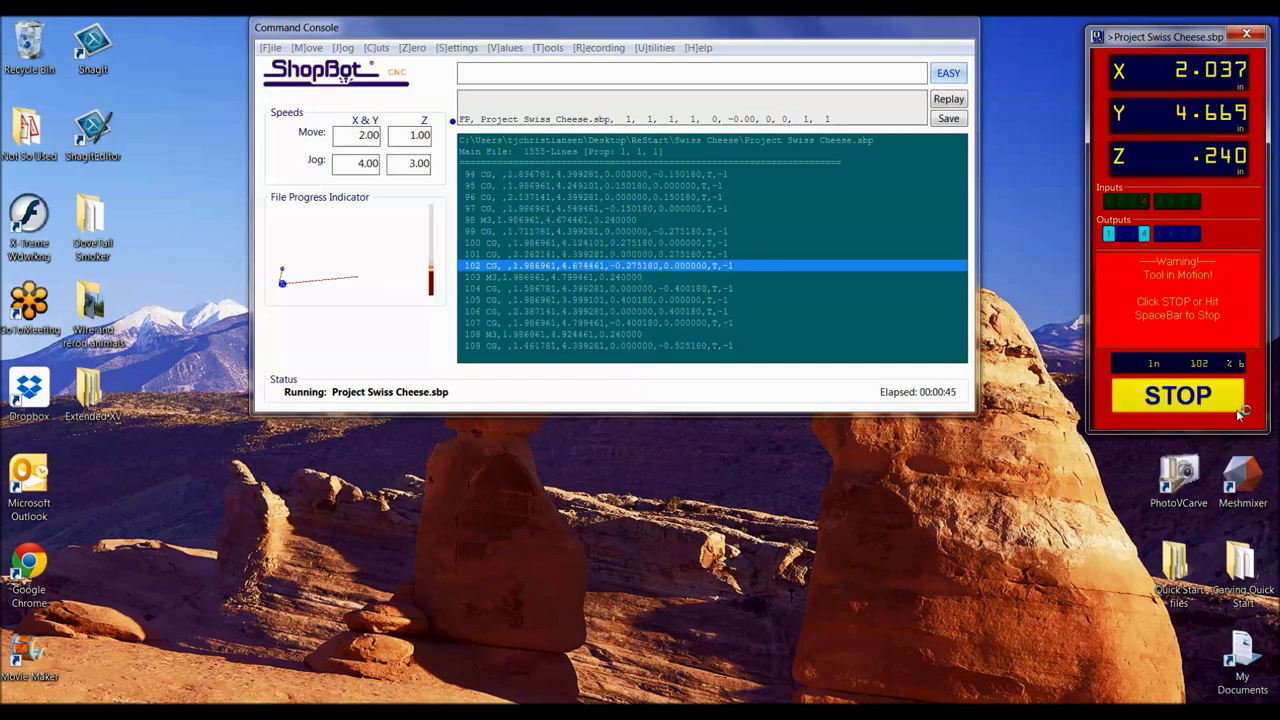
Step: Stop the running Project Swiss Cheese cut, quit the part file and exit the control program
click(1240, 412)
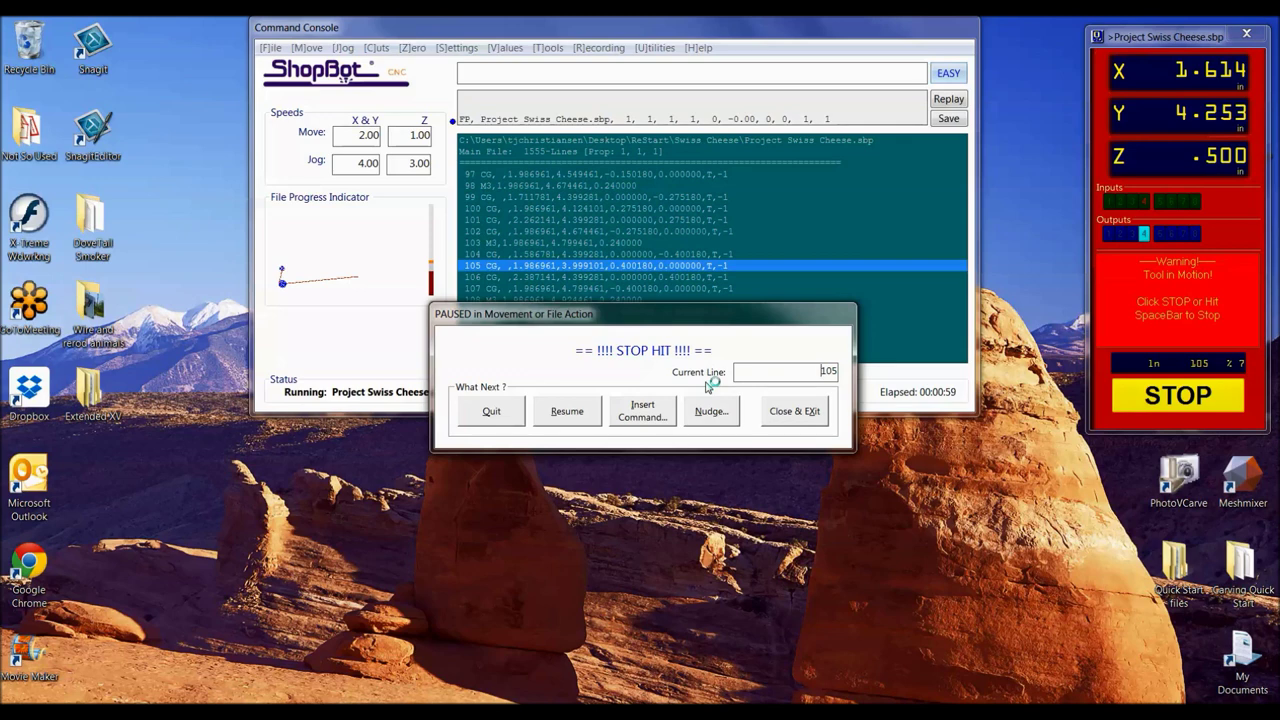
click(489, 412)
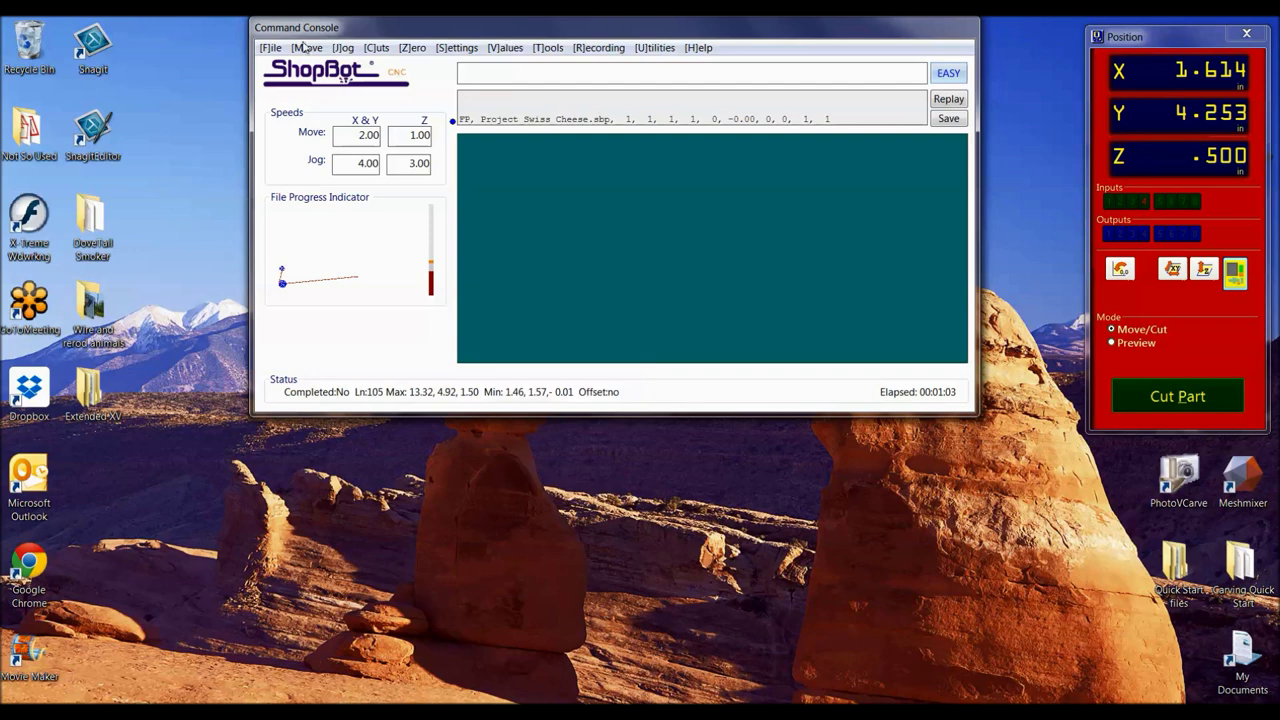
key(f)
key(Right)
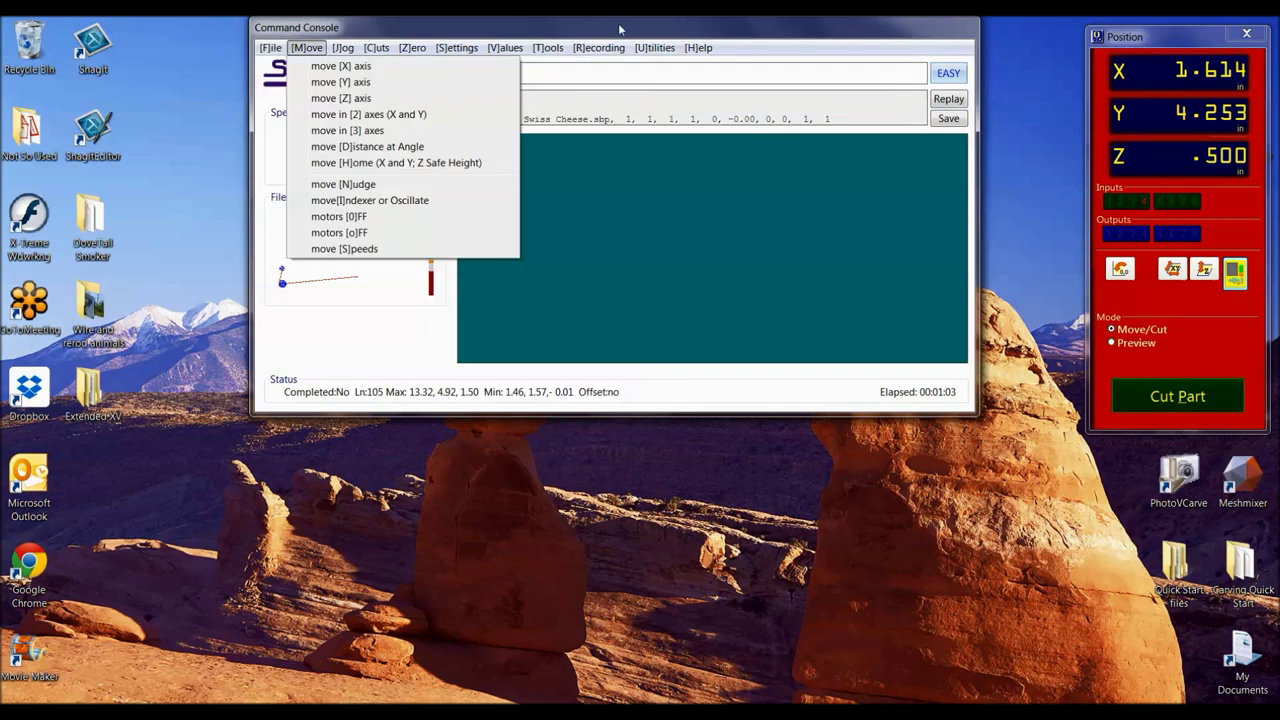
key(Escape)
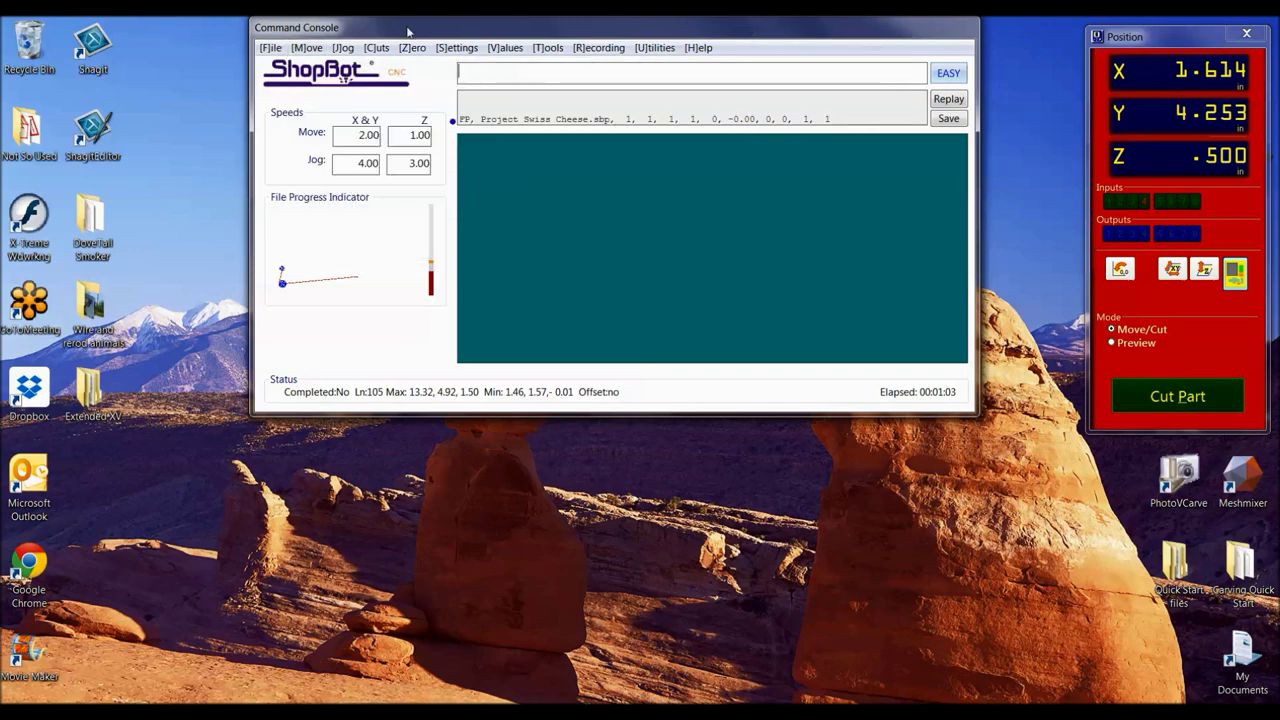
click(270, 47)
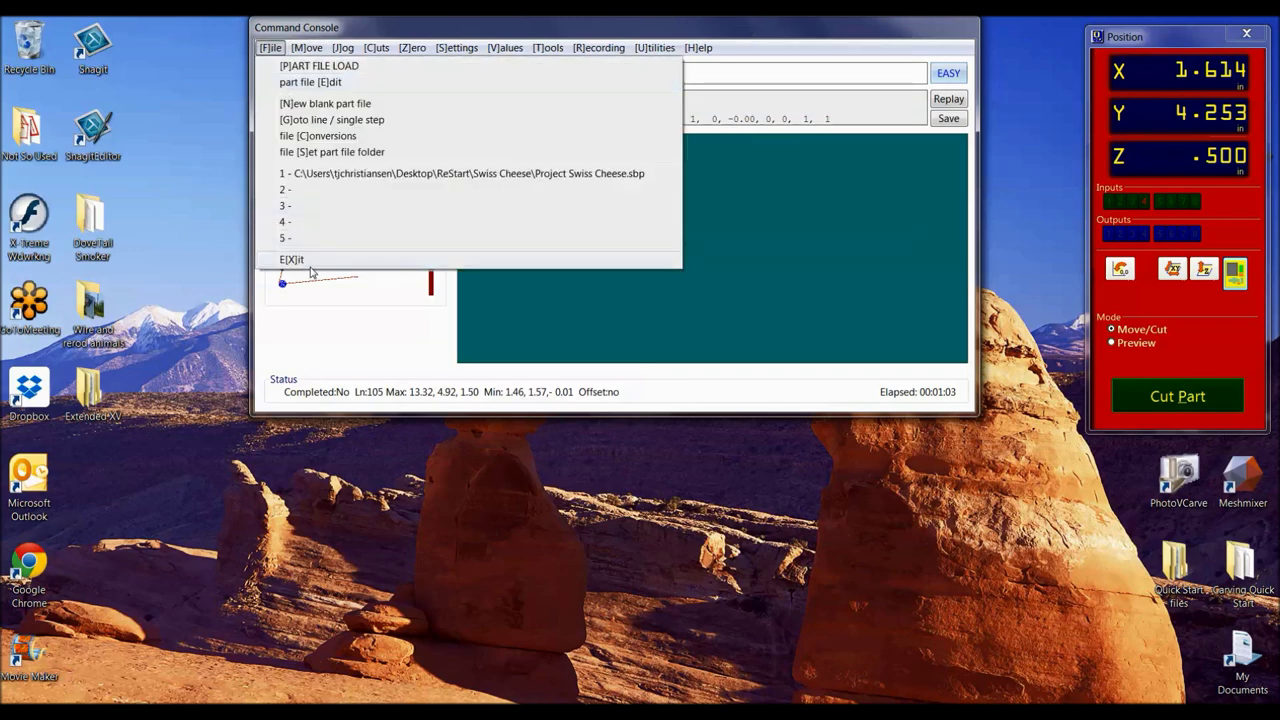
key(Escape)
key(alt+F4)
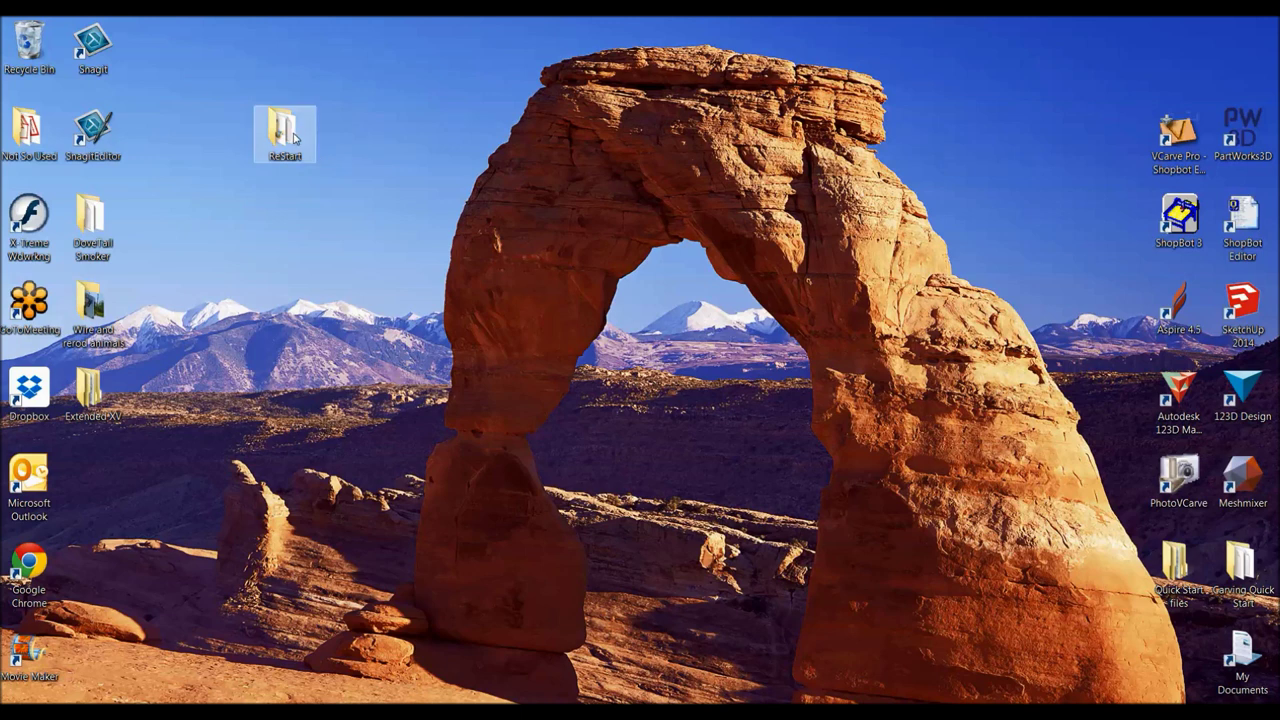
Step: Reopen ShopBot 3 and bring up the Display values (VD) fill-in sheet
double_click(1178, 215)
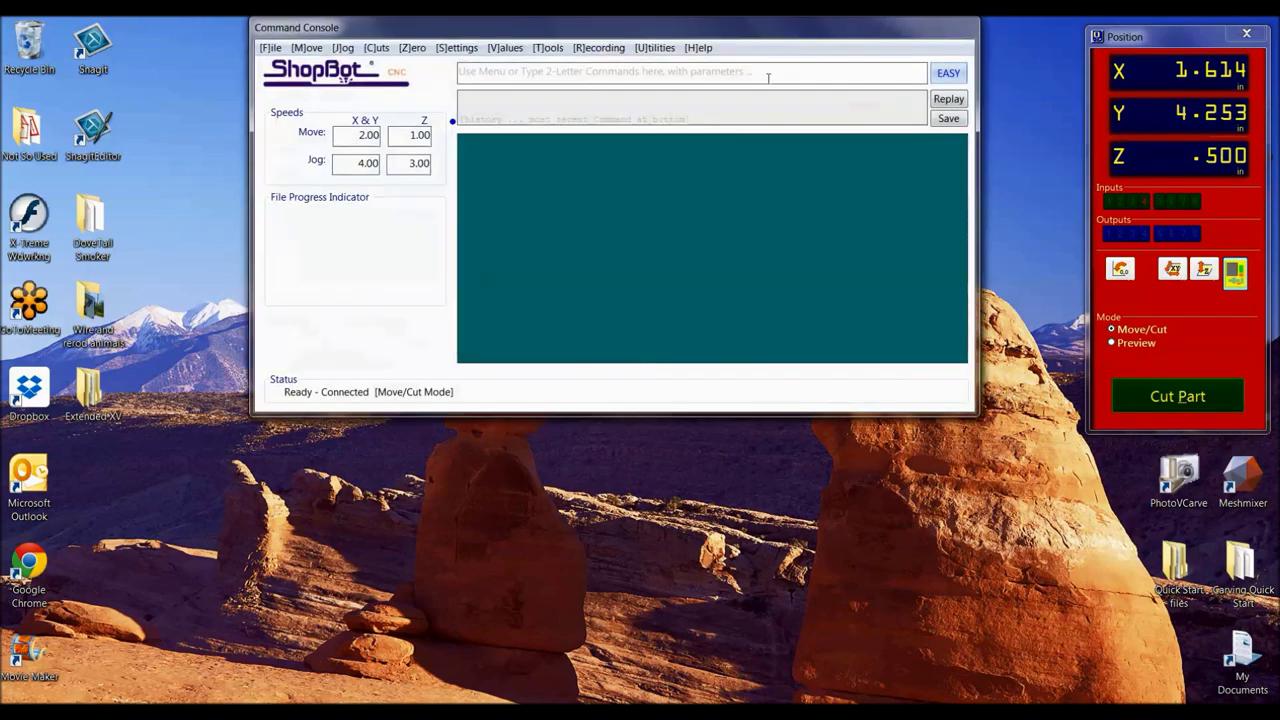
click(492, 49)
mouse_move(476, 55)
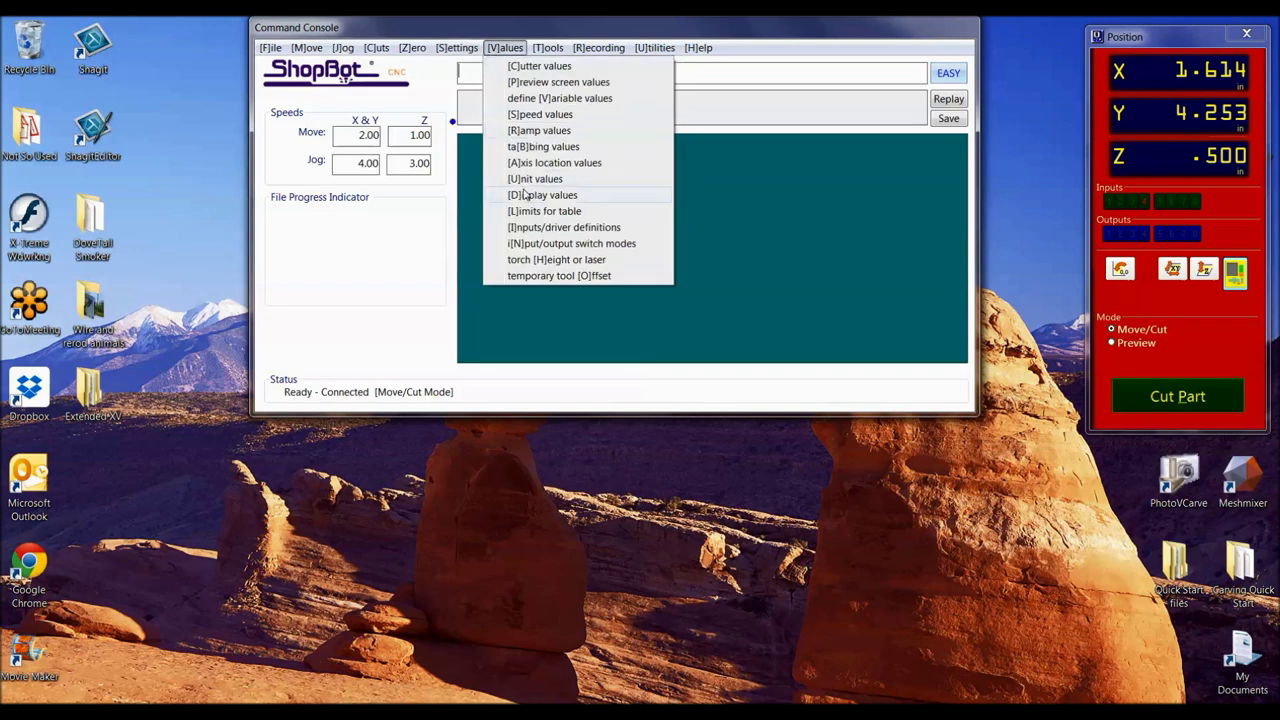
click(605, 195)
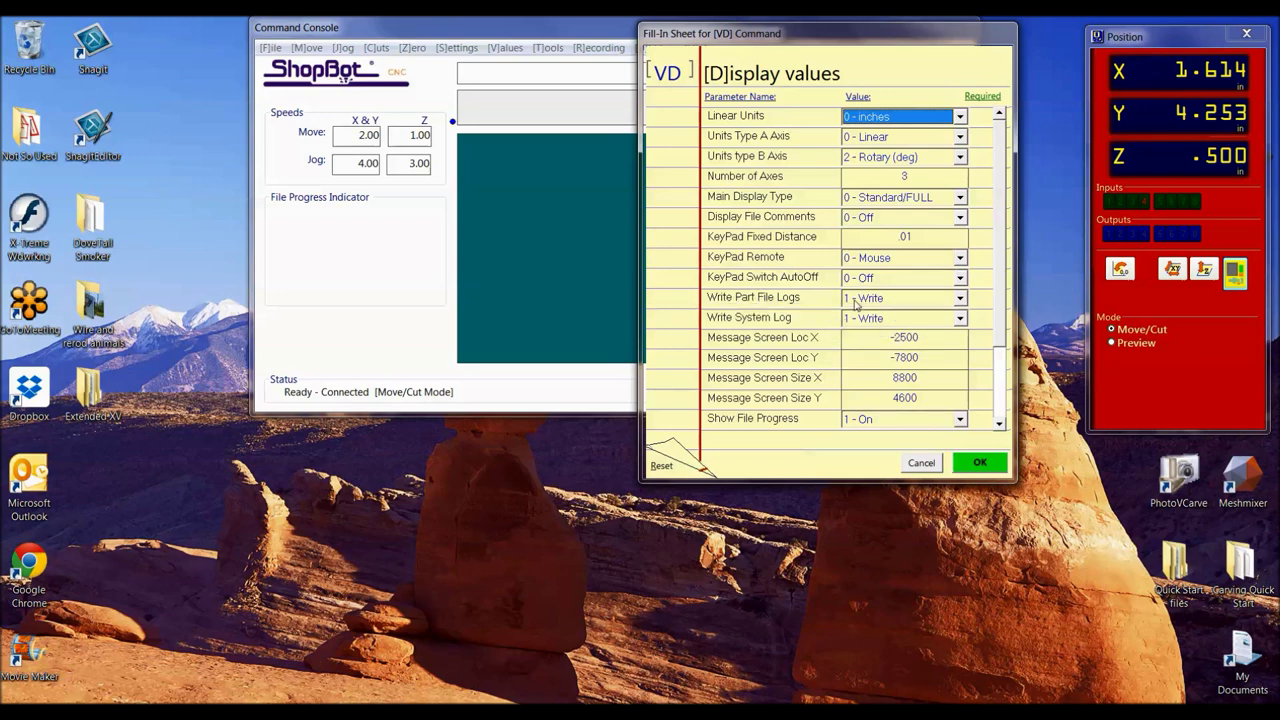
Step: Set Write Part File Logs to 1 - Write and apply the display values
click(960, 301)
click(960, 313)
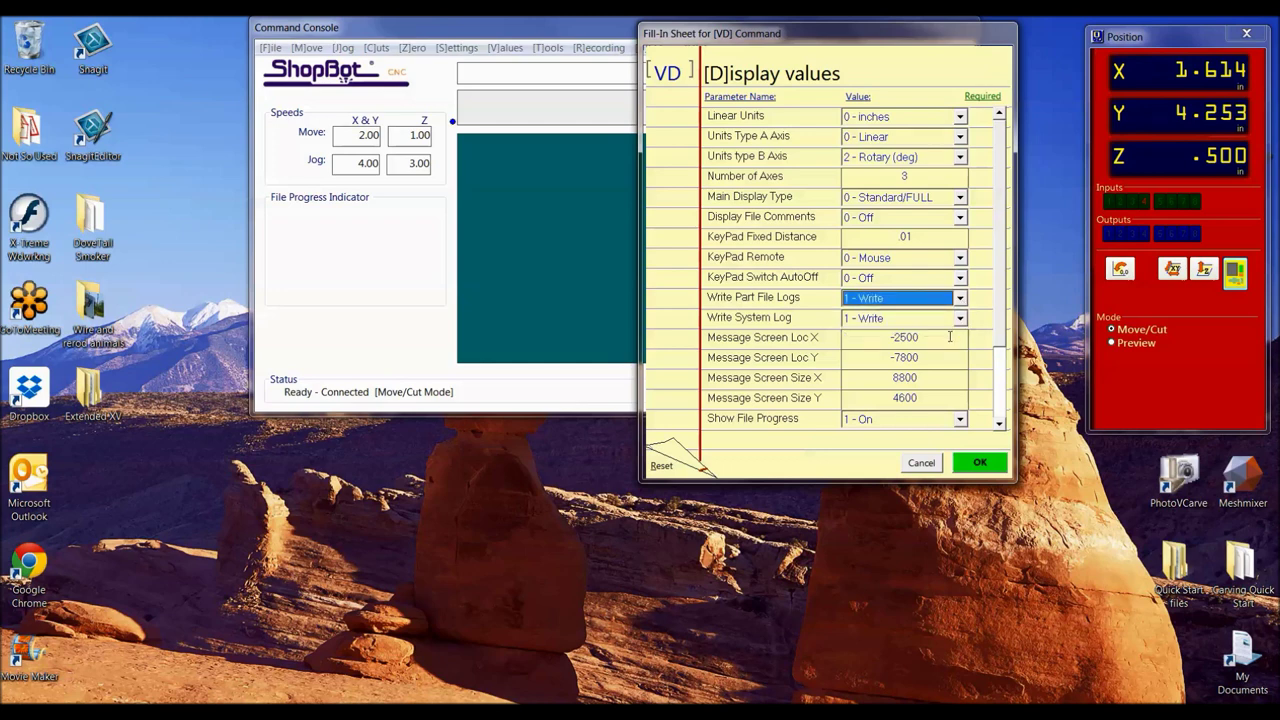
click(960, 299)
click(950, 334)
click(958, 302)
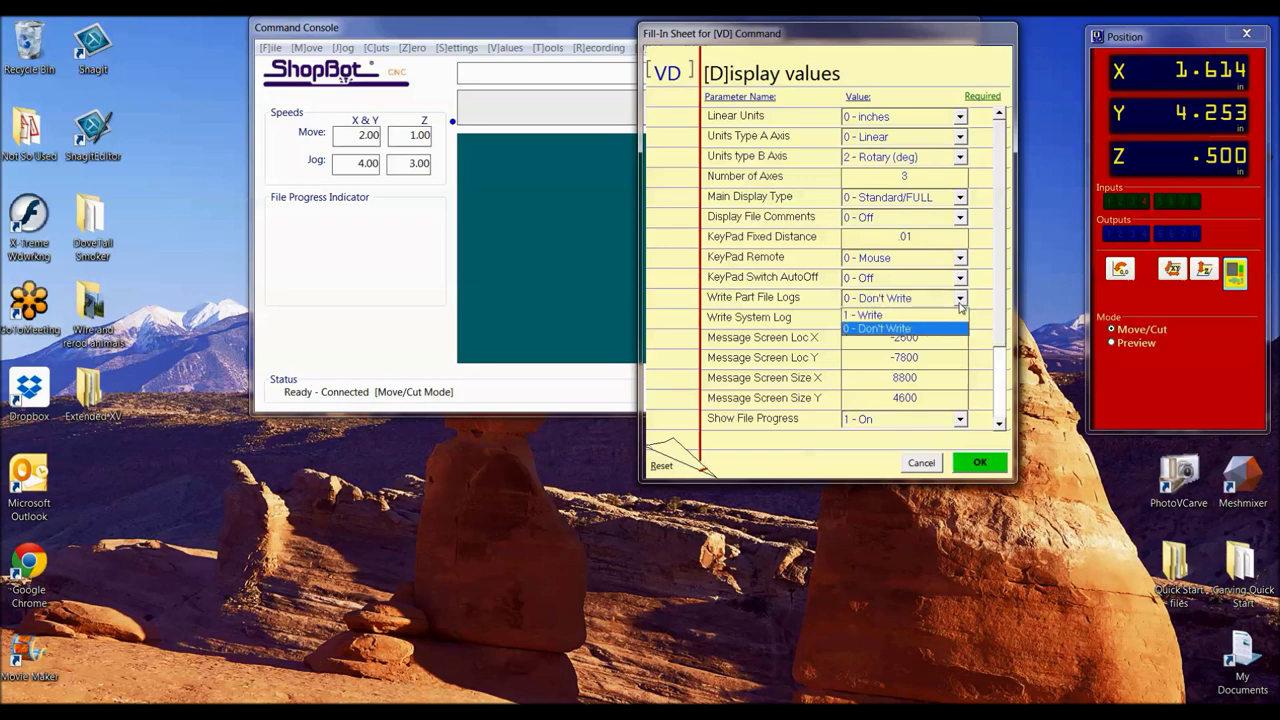
click(955, 315)
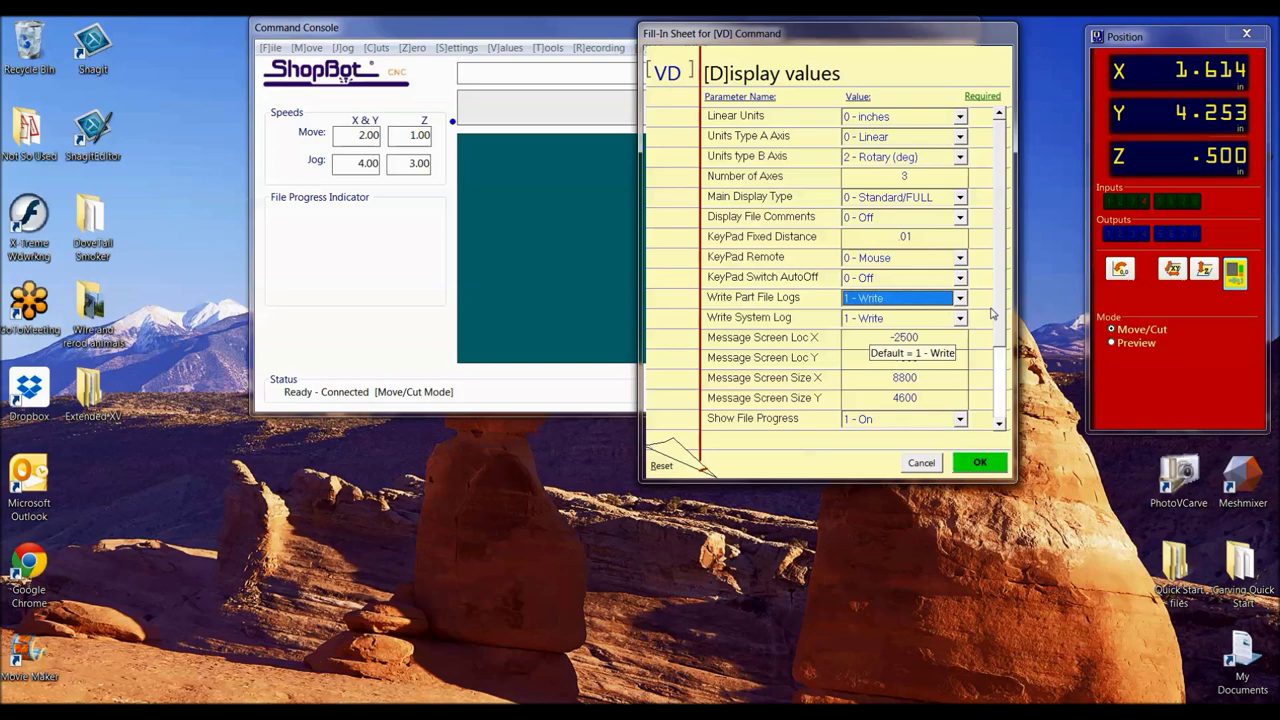
click(980, 464)
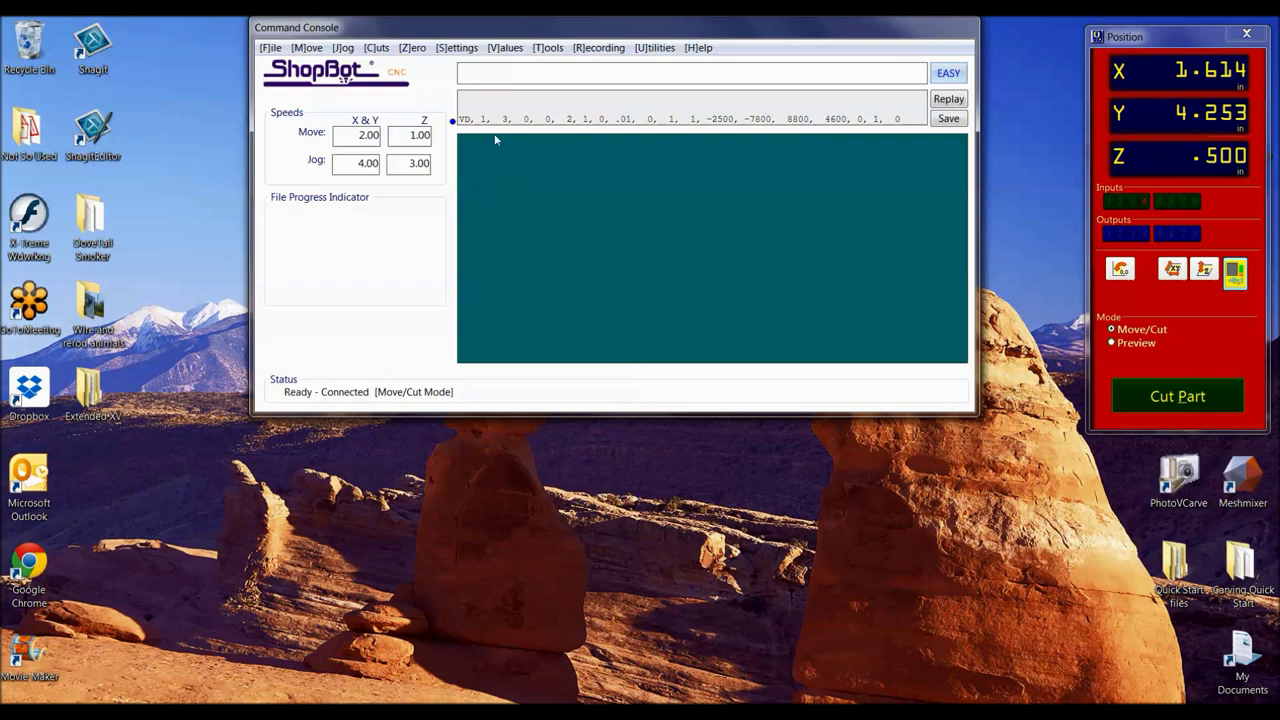
Step: Load the Project Swiss Cheese part file again with no offset and start the cut with the router on
key(f)
key(p)
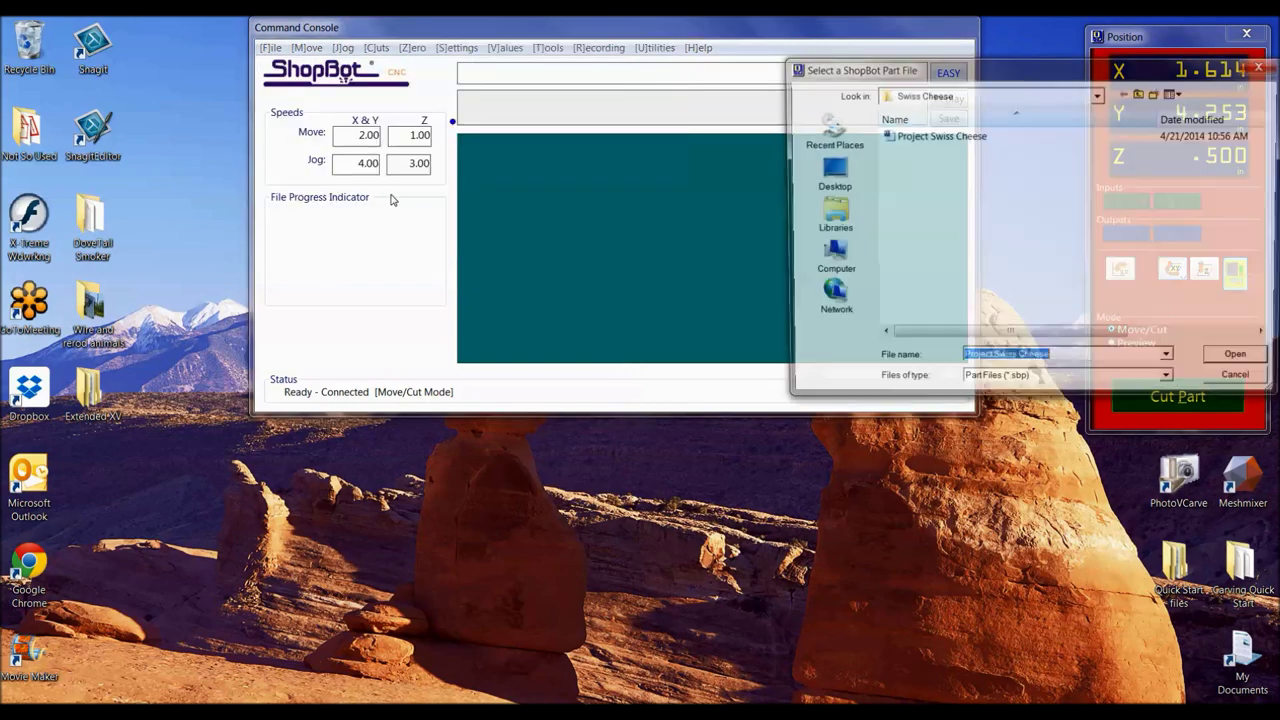
click(1218, 361)
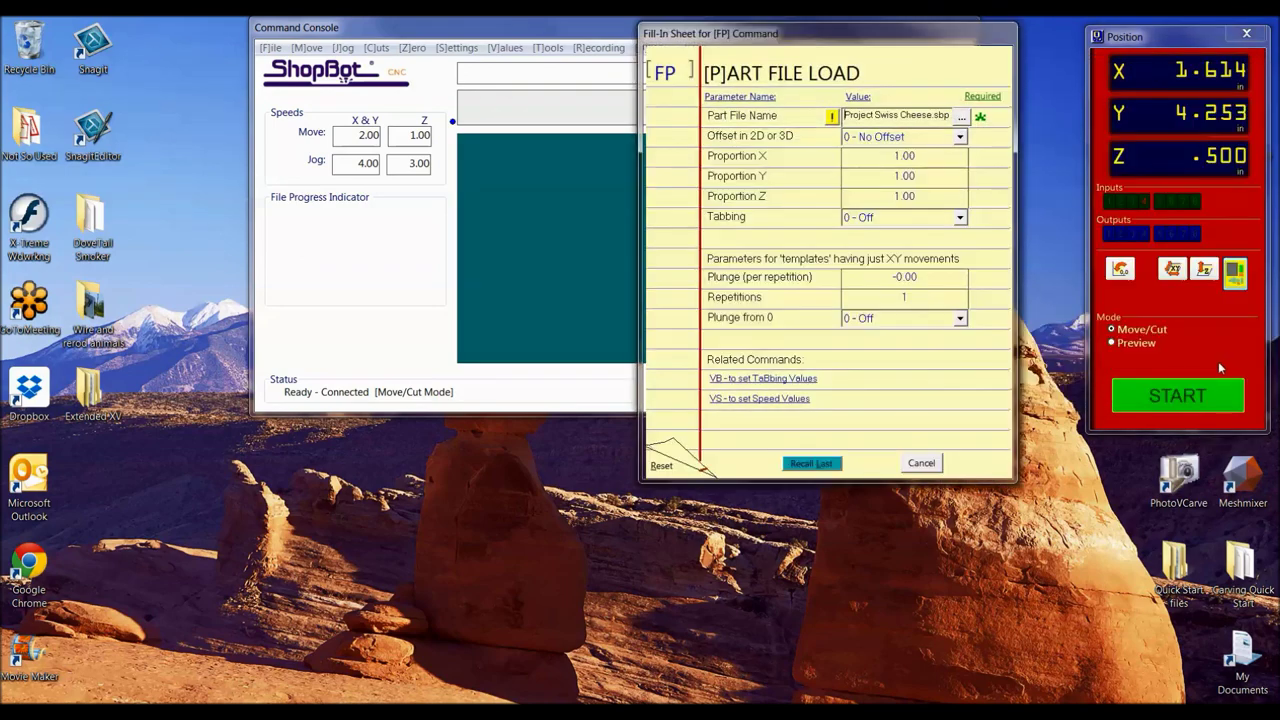
click(1166, 405)
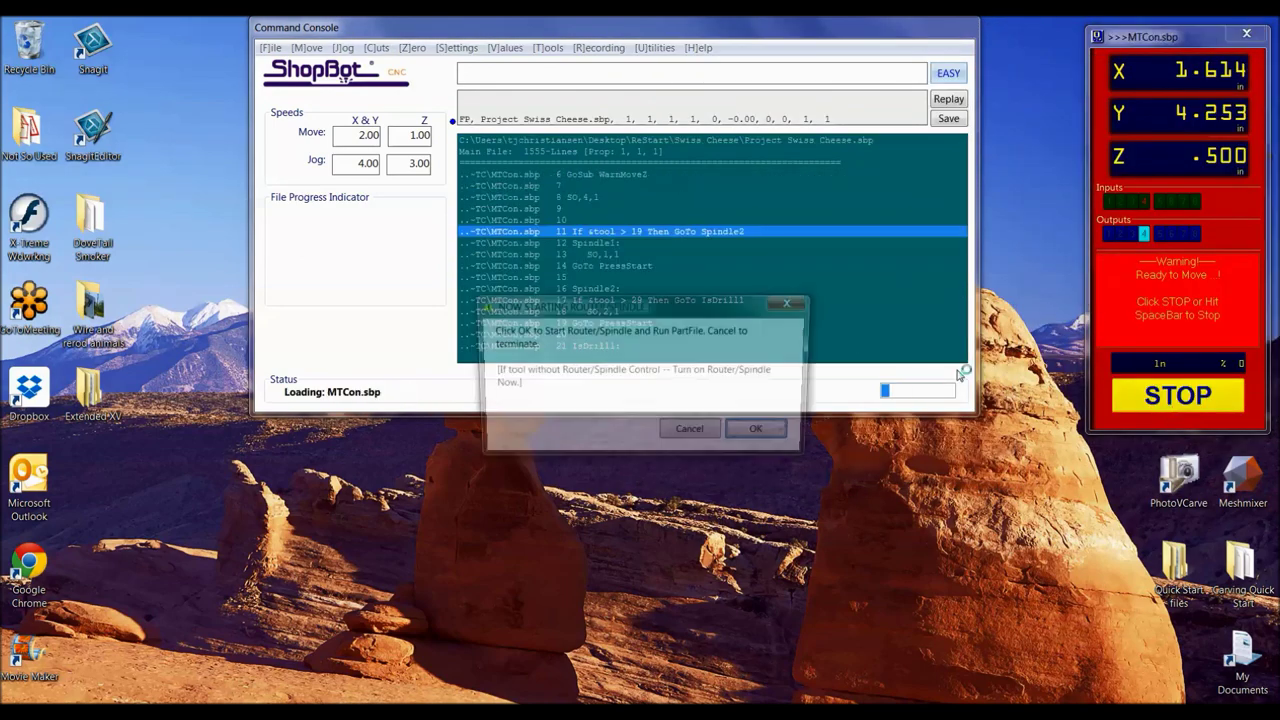
click(763, 433)
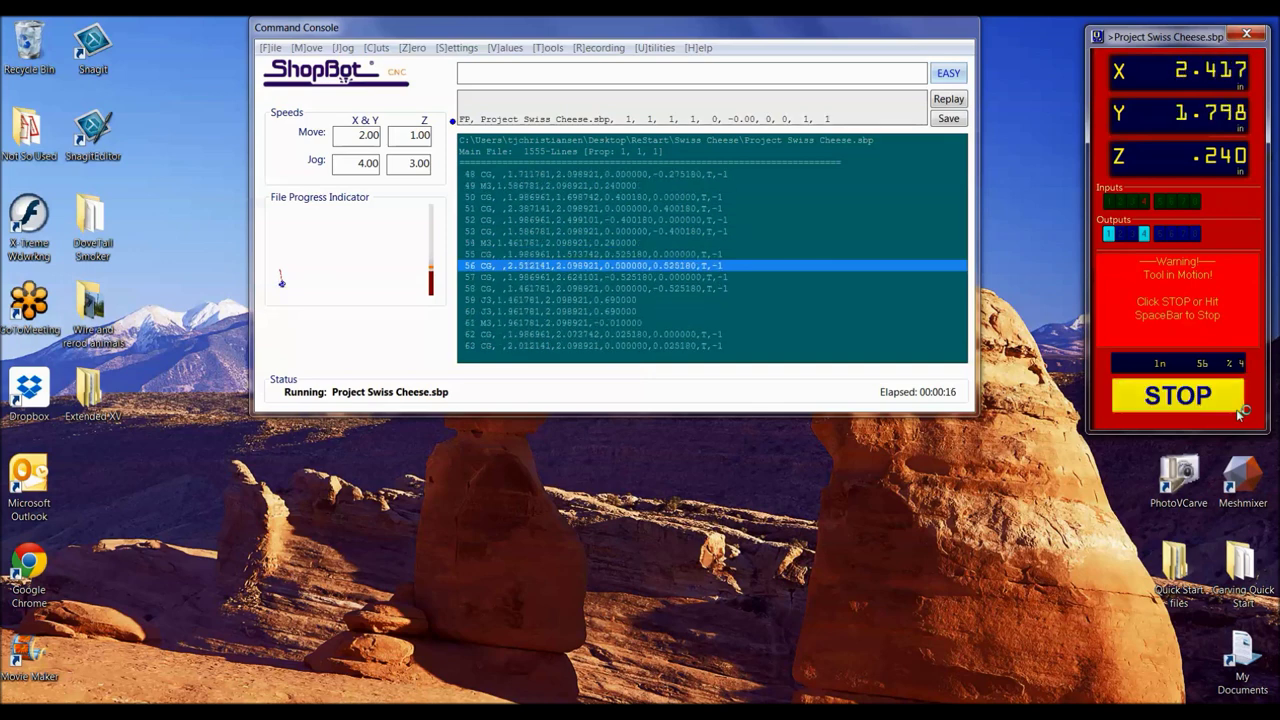
Step: Stop the second run of Project Swiss Cheese, quit the paused file and exit ShopBot 3
click(1238, 410)
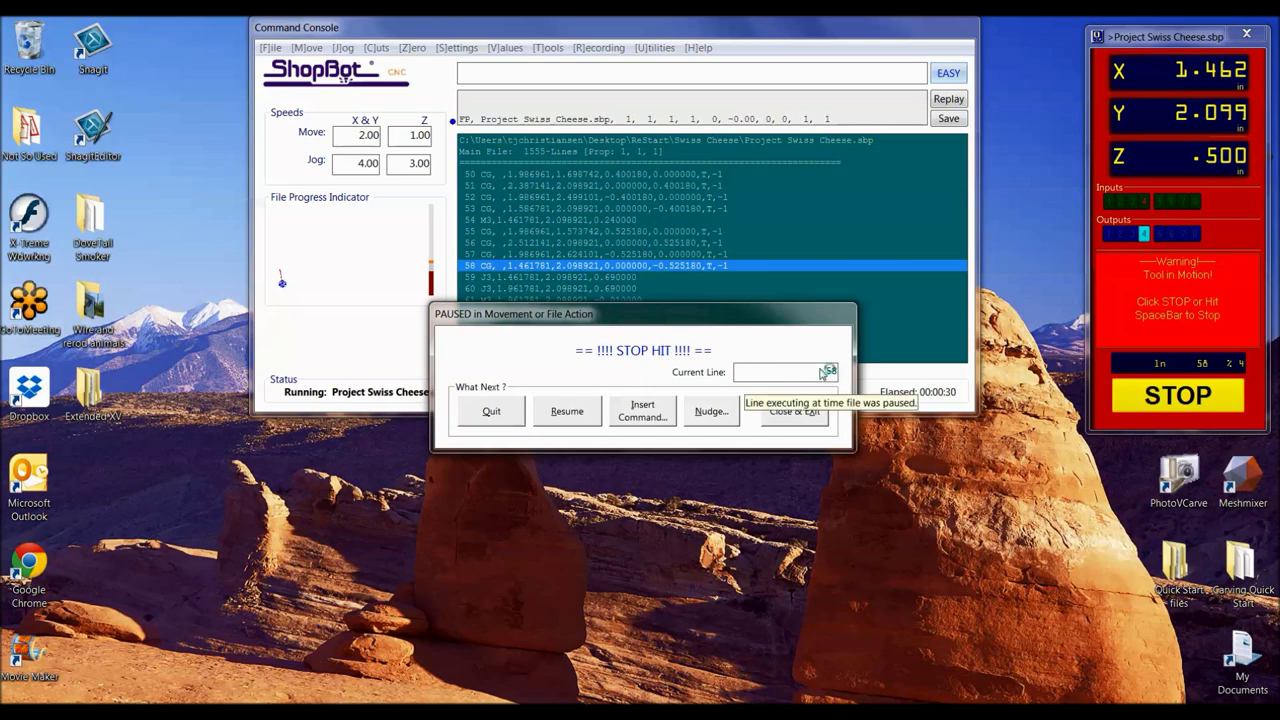
click(491, 411)
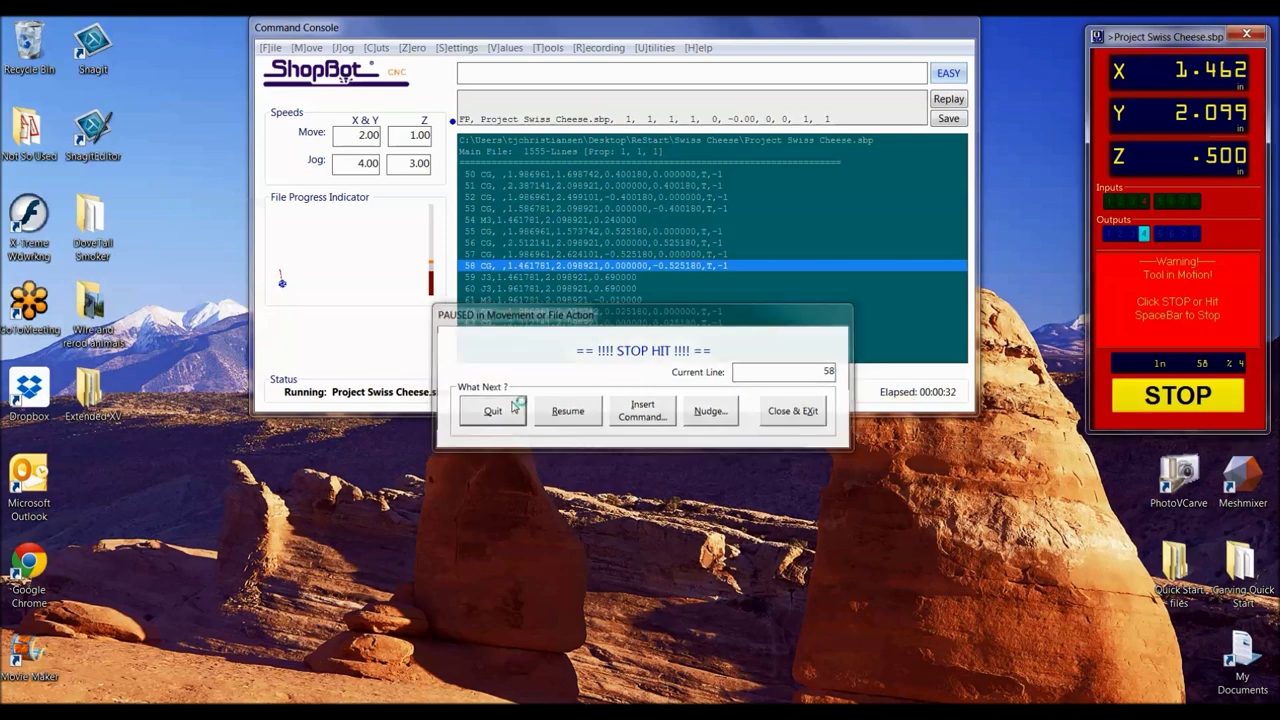
click(277, 50)
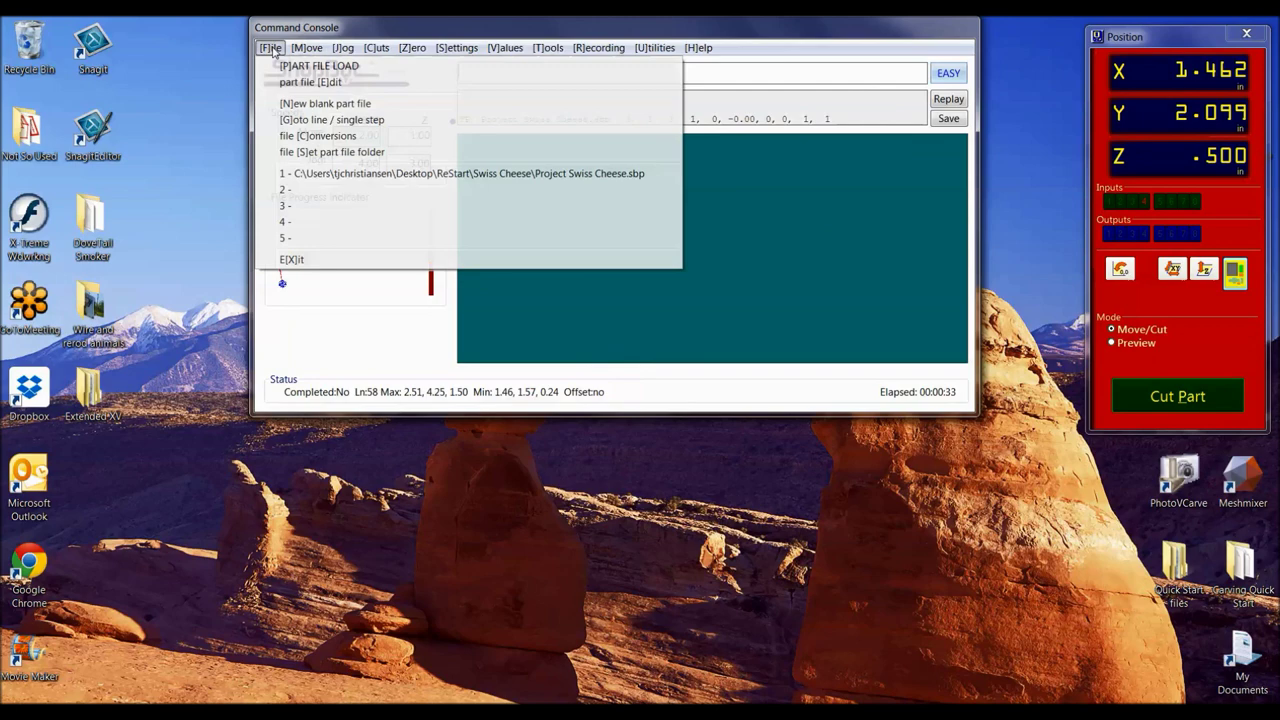
click(291, 271)
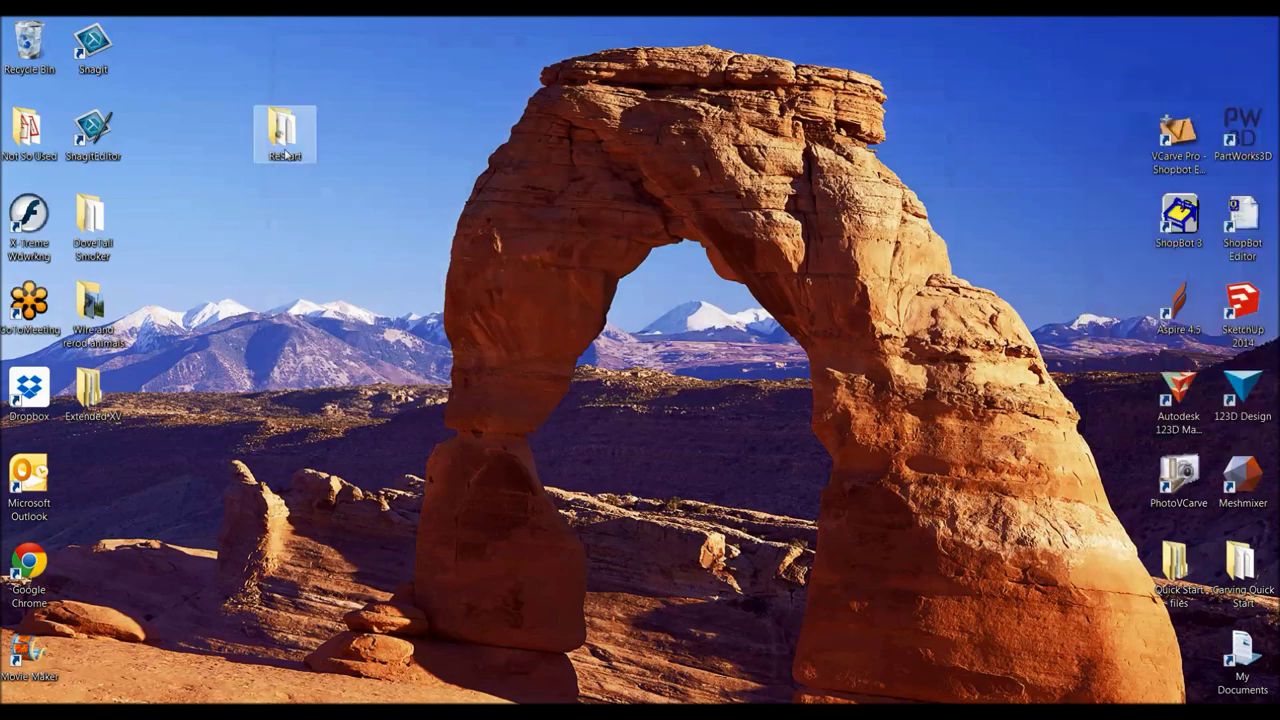
Step: Open the PROJECT SWISS CHEESE492 log from the ReStart Swiss Cheese folder and examine its stopped line and elapsed time, maximizing the window
double_click(290, 150)
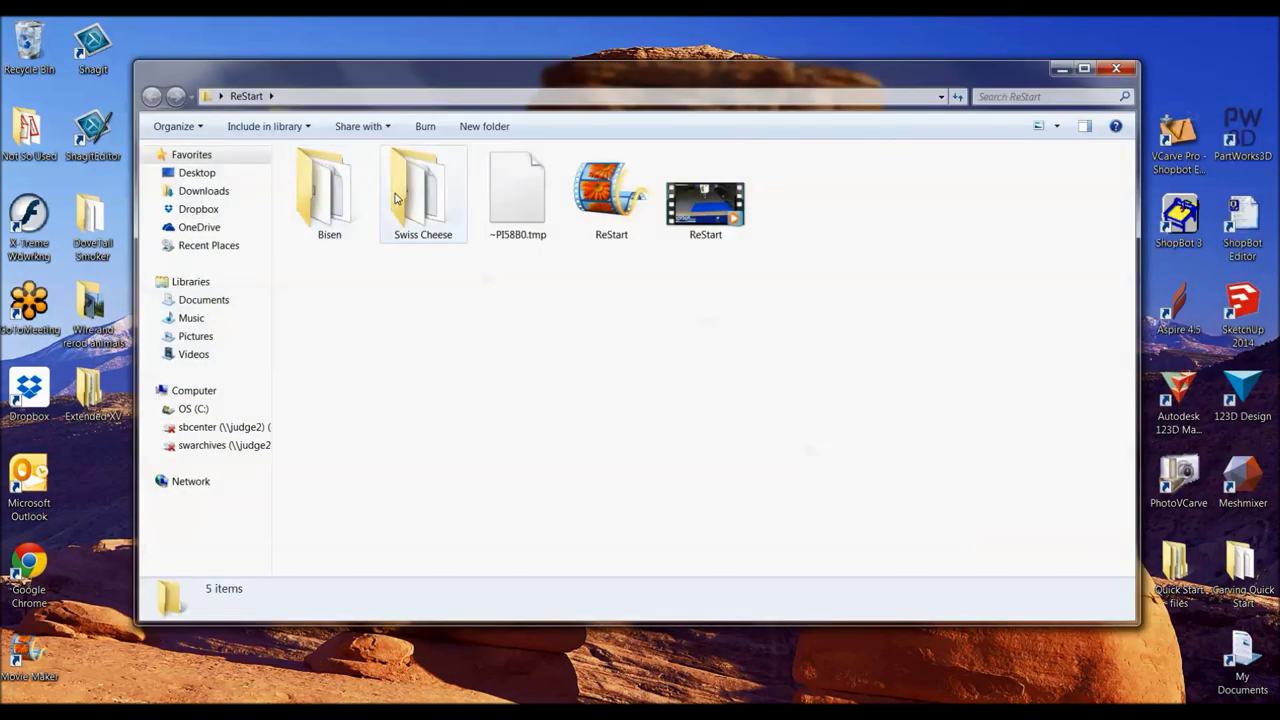
double_click(396, 195)
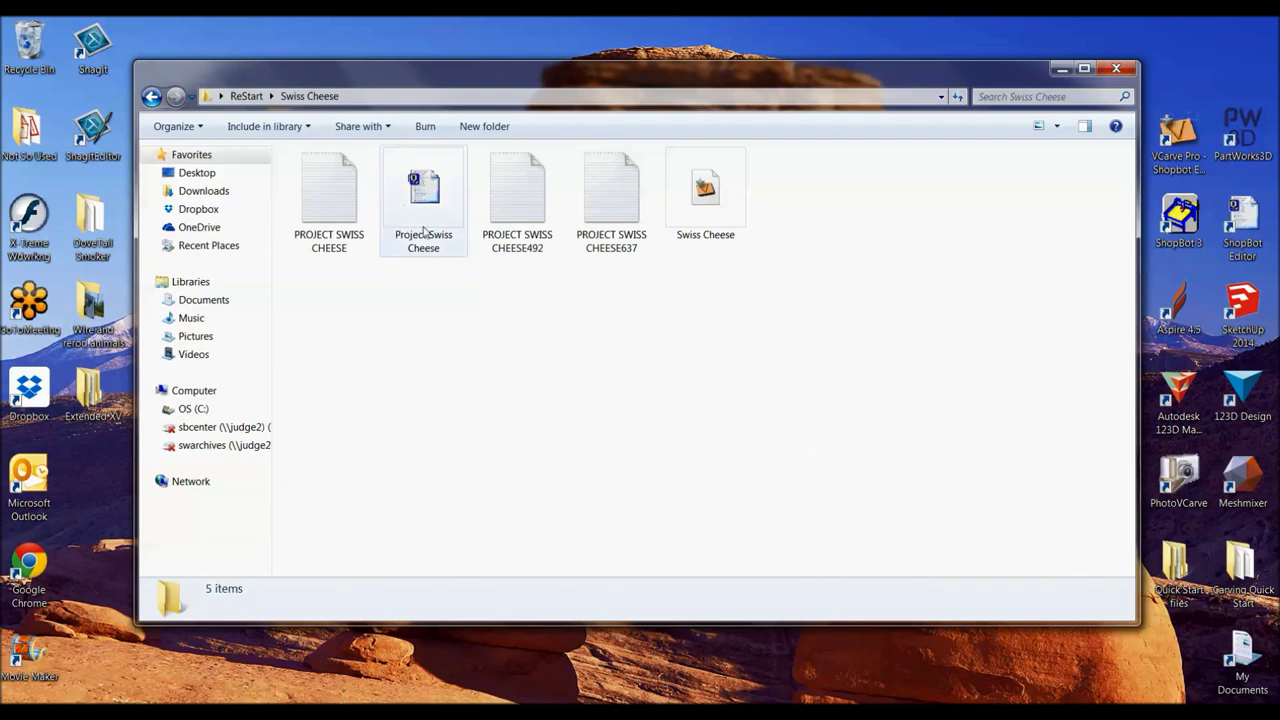
double_click(511, 226)
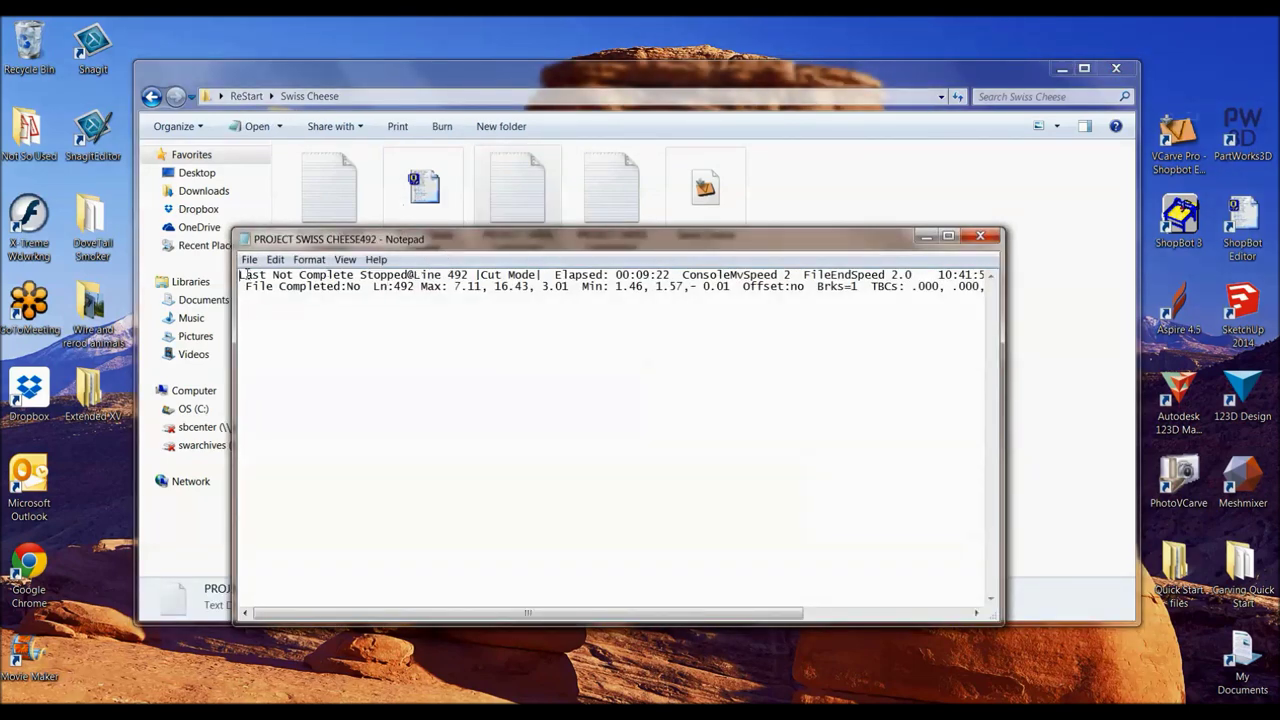
drag(244, 275, 405, 275)
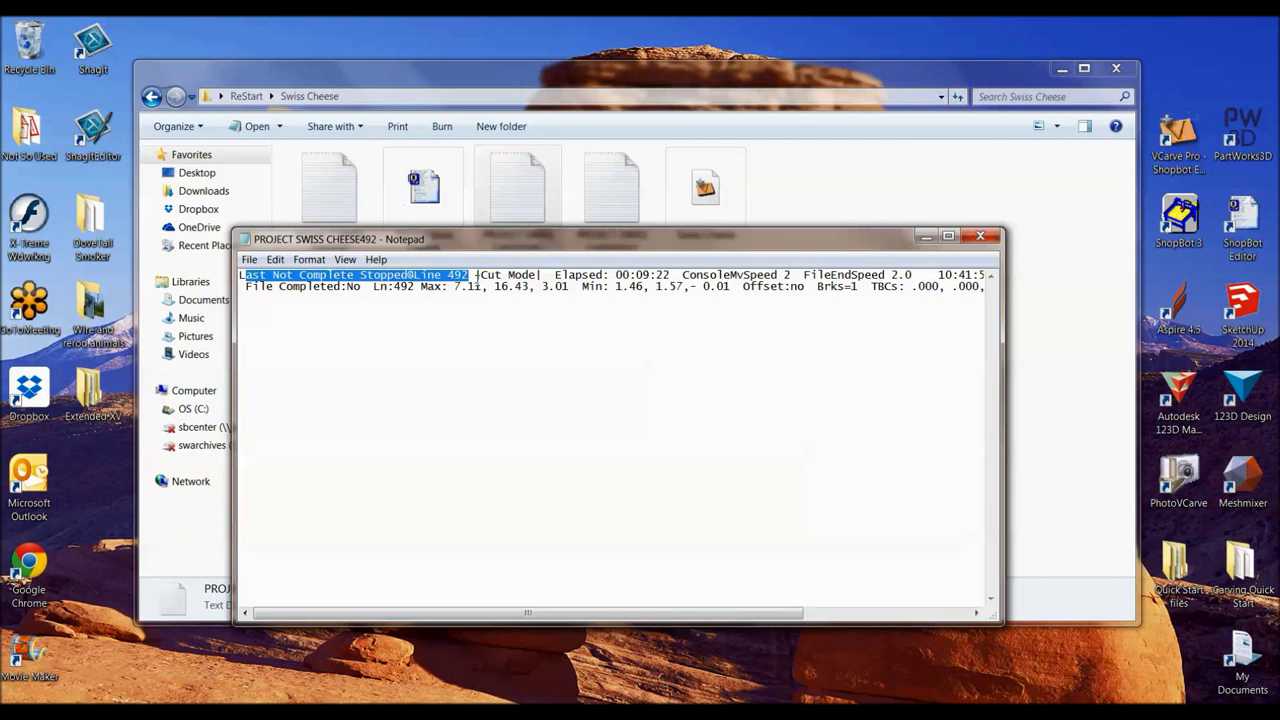
drag(621, 276, 645, 277)
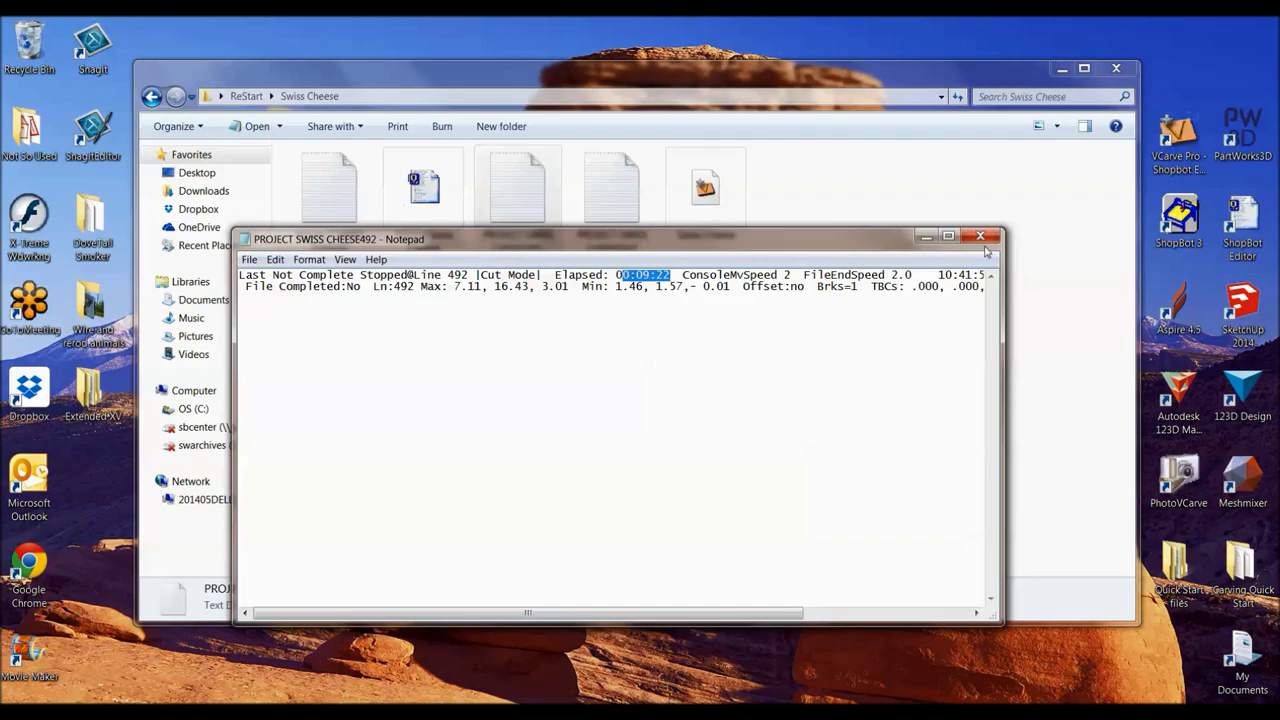
click(948, 236)
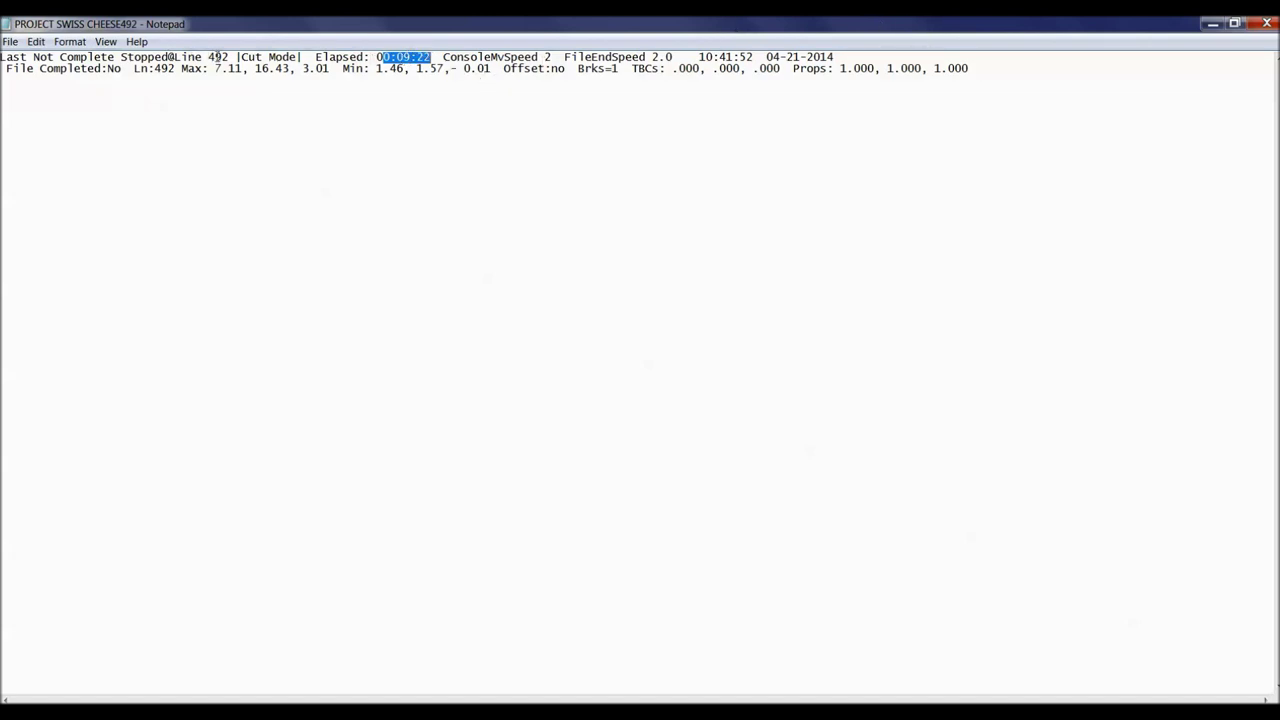
Step: Check the stopped line number, close the PROJECT SWISS CHEESE492 log, and open the Swiss Cheese design in VCarve Pro with its toolpaths shown
drag(208, 57, 226, 57)
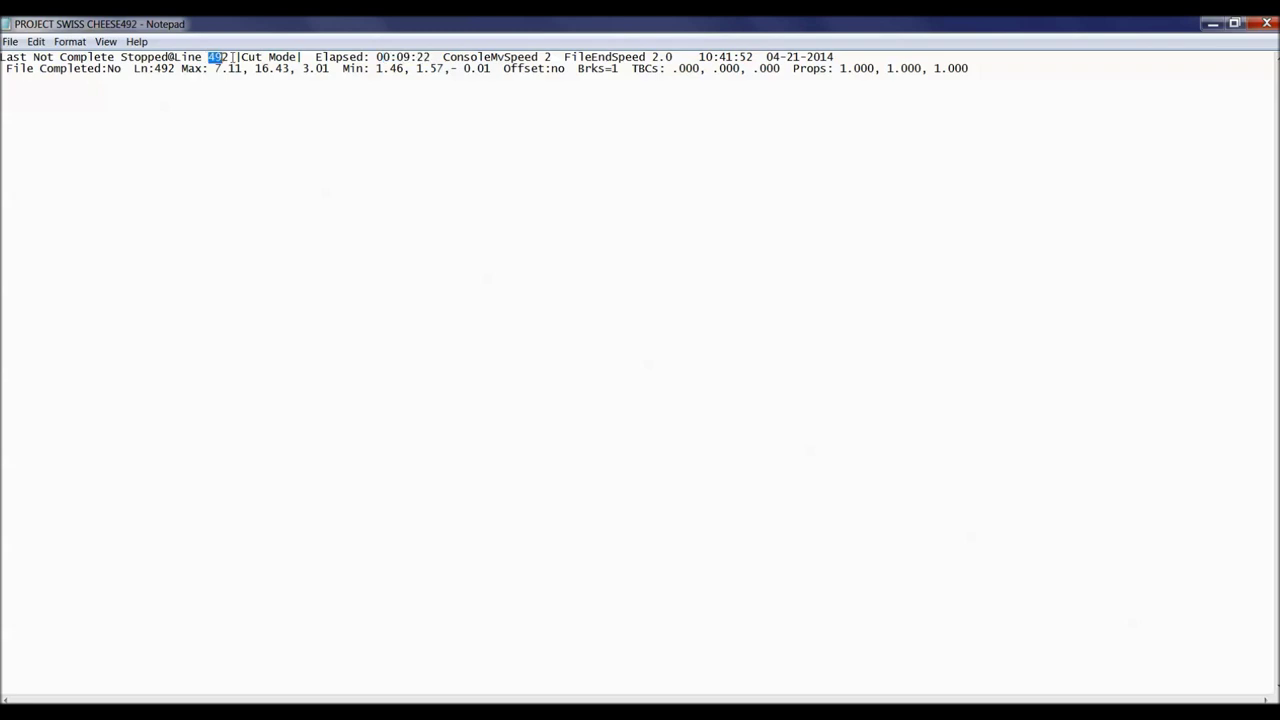
click(1268, 23)
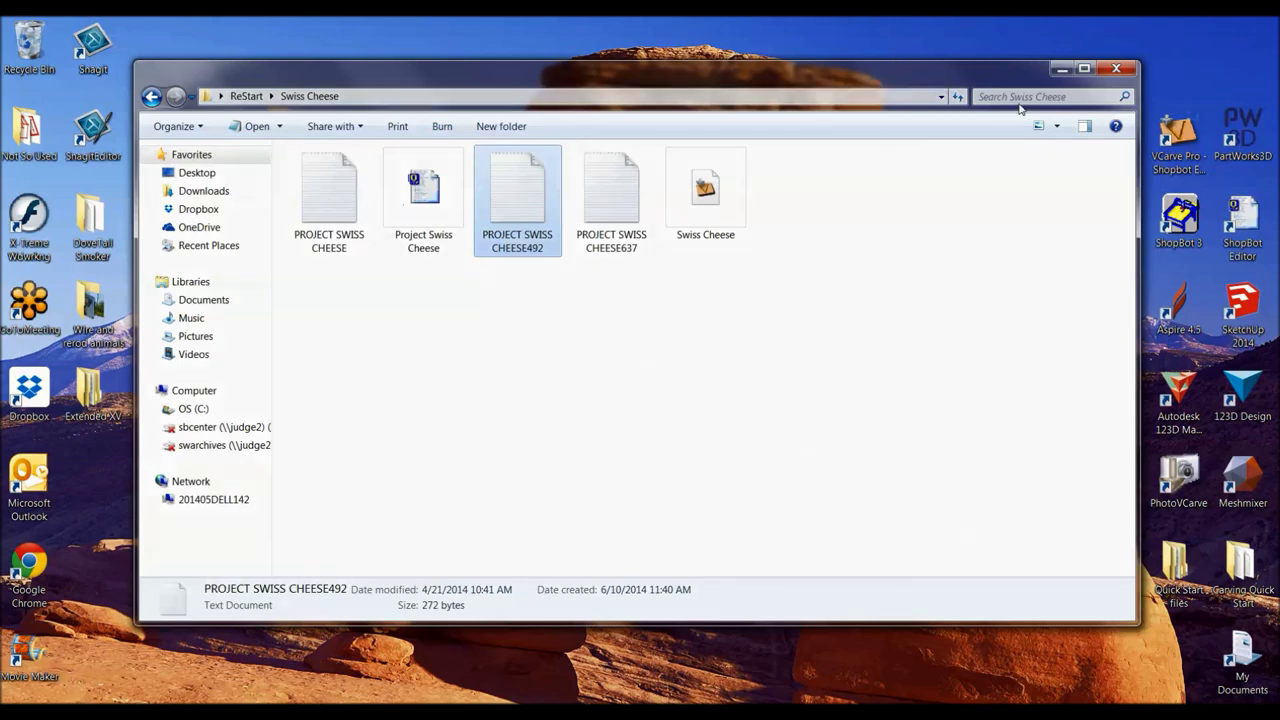
double_click(700, 200)
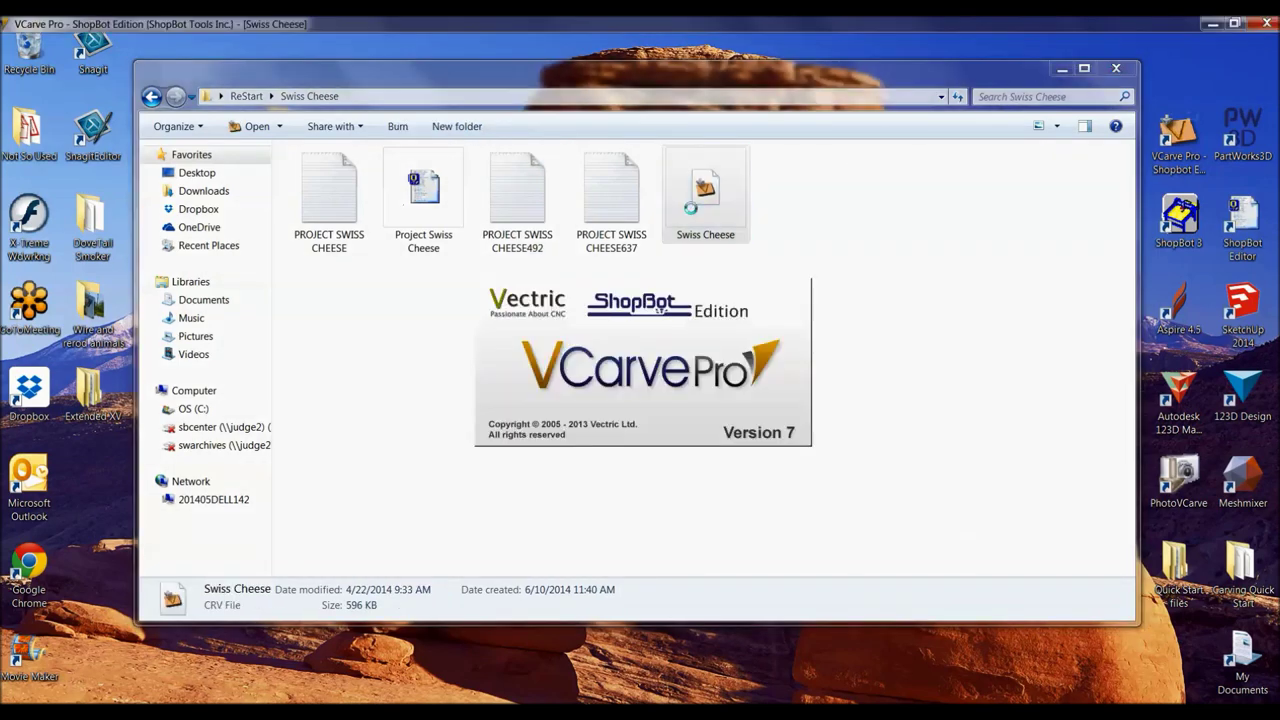
scroll(494, 318, down, 2)
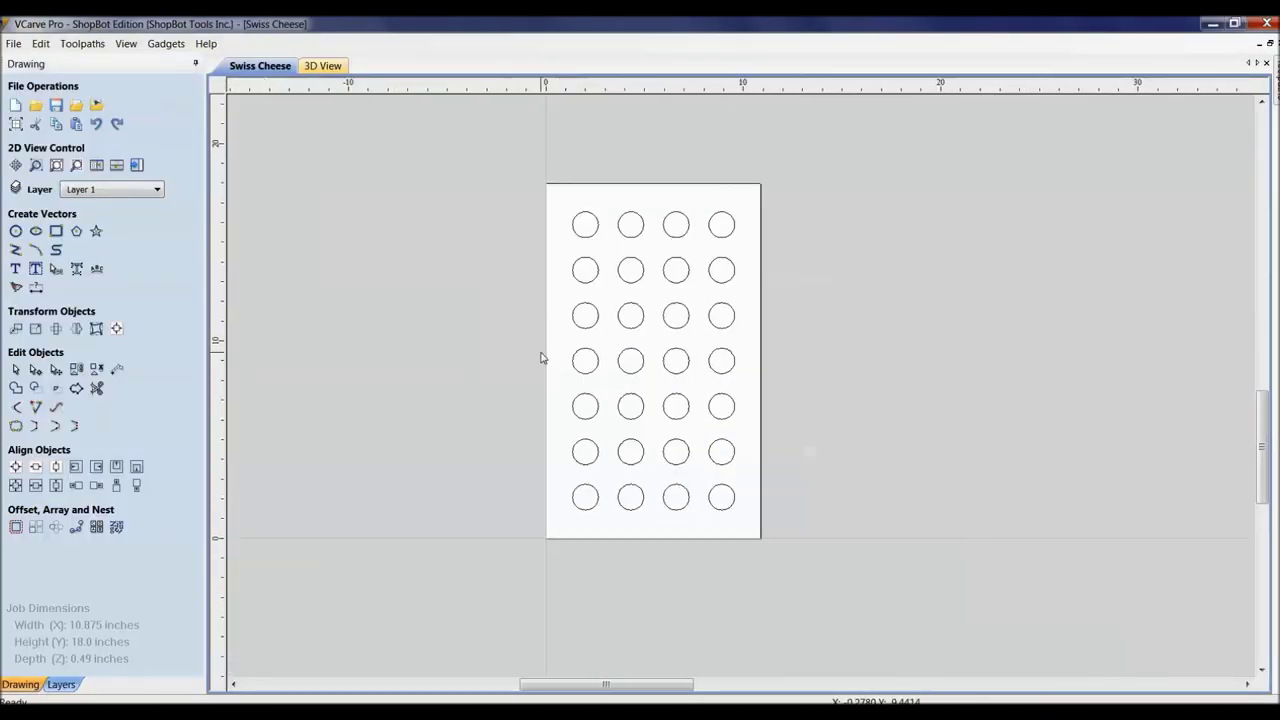
click(138, 166)
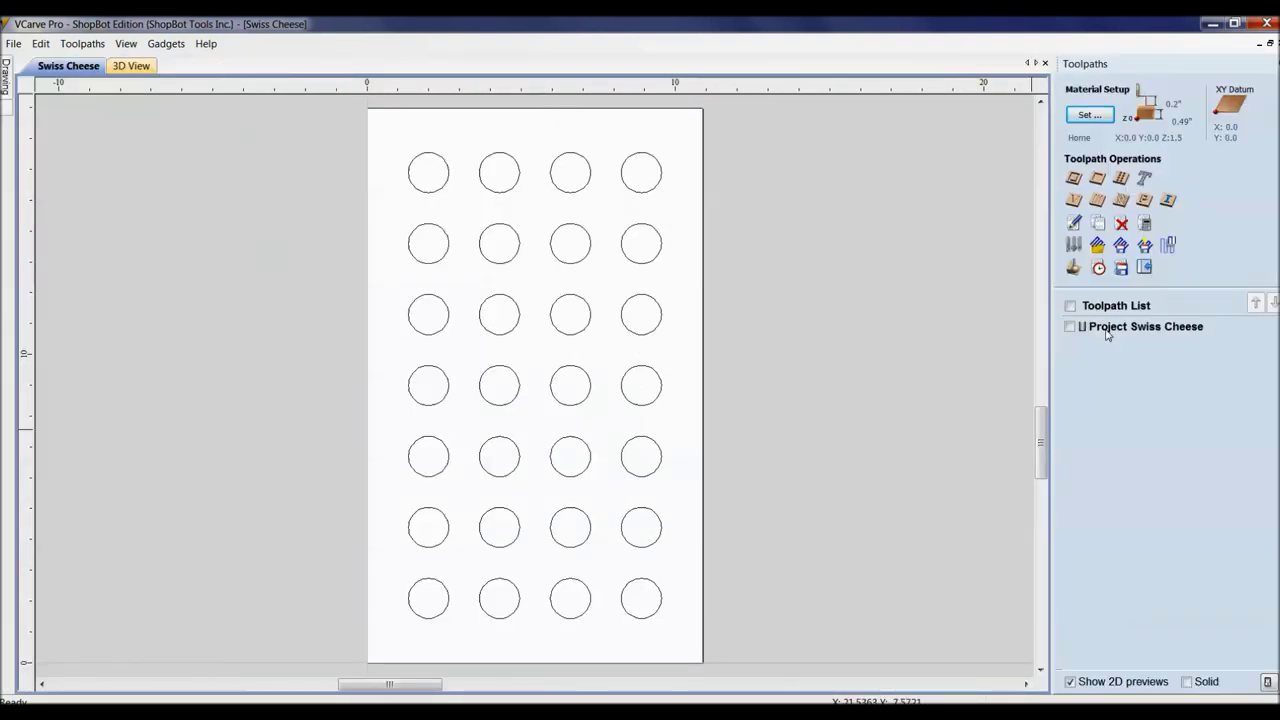
Step: Try to recalculate the Project Swiss Cheese pocket toolpath without the first column of circles and the second column's top circle
double_click(1107, 327)
scroll(335, 346, down, 1)
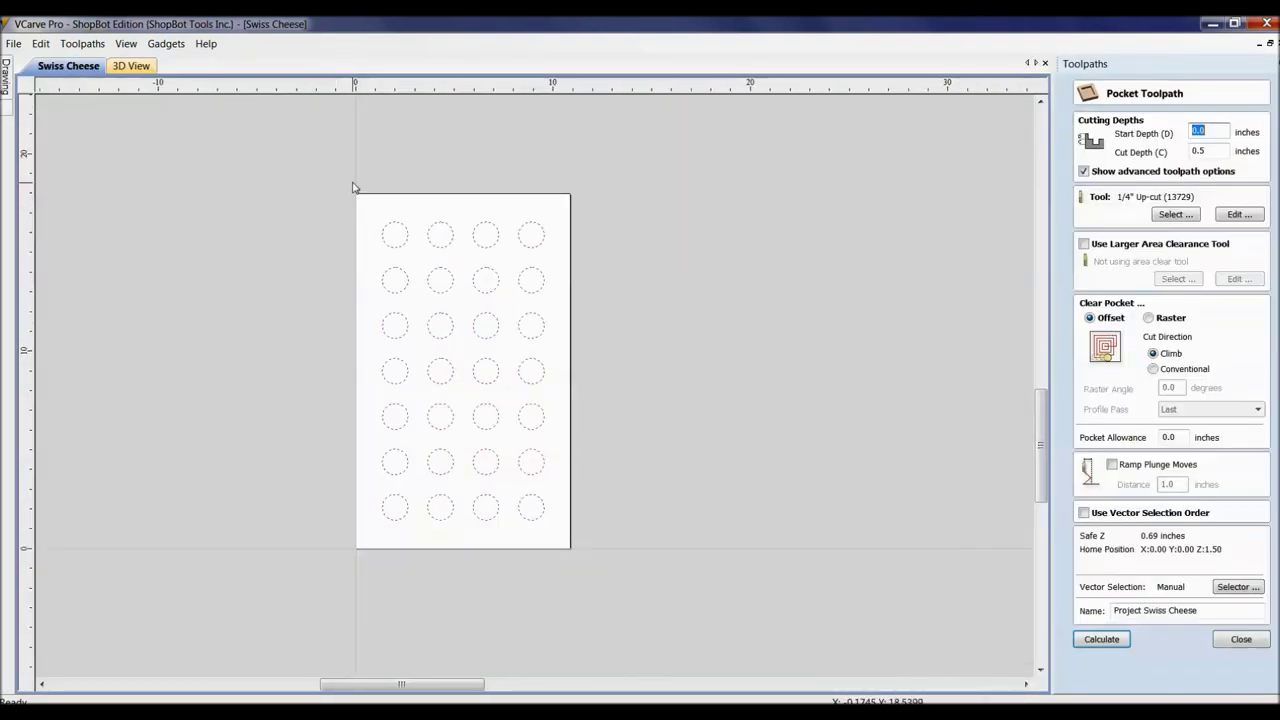
shift+drag(363, 169, 423, 546)
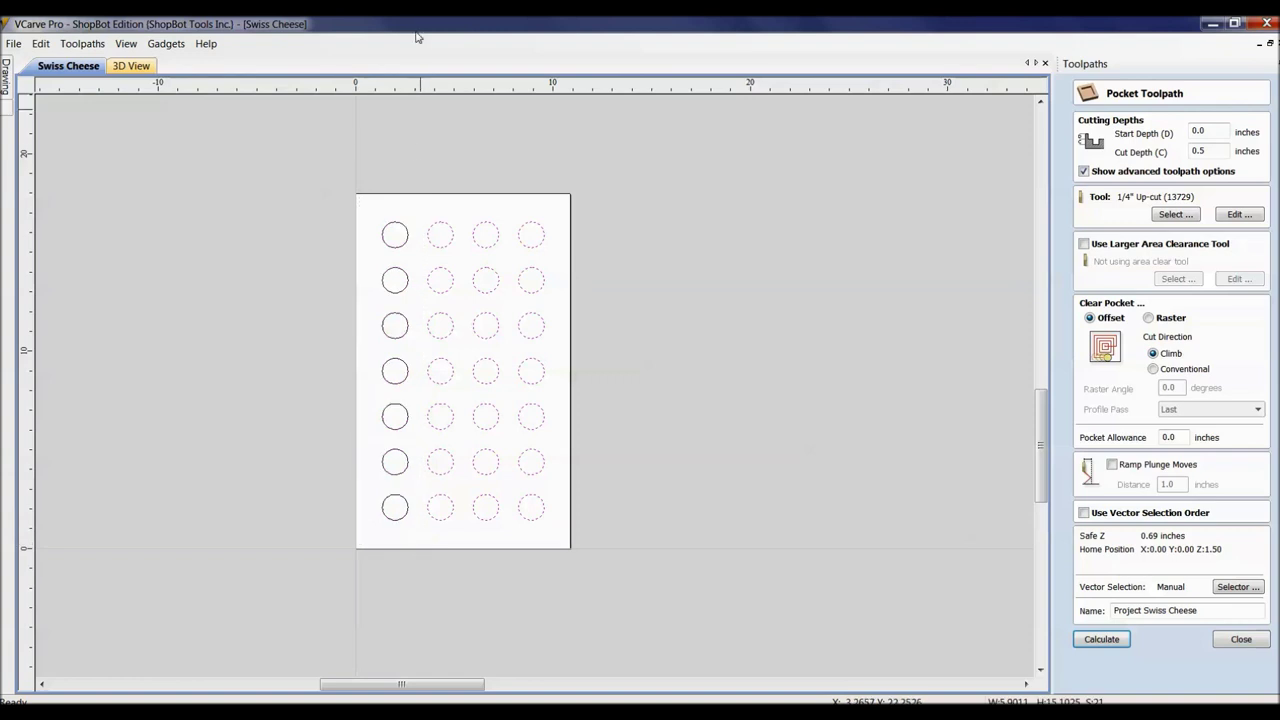
shift+drag(424, 206, 463, 266)
click(1101, 639)
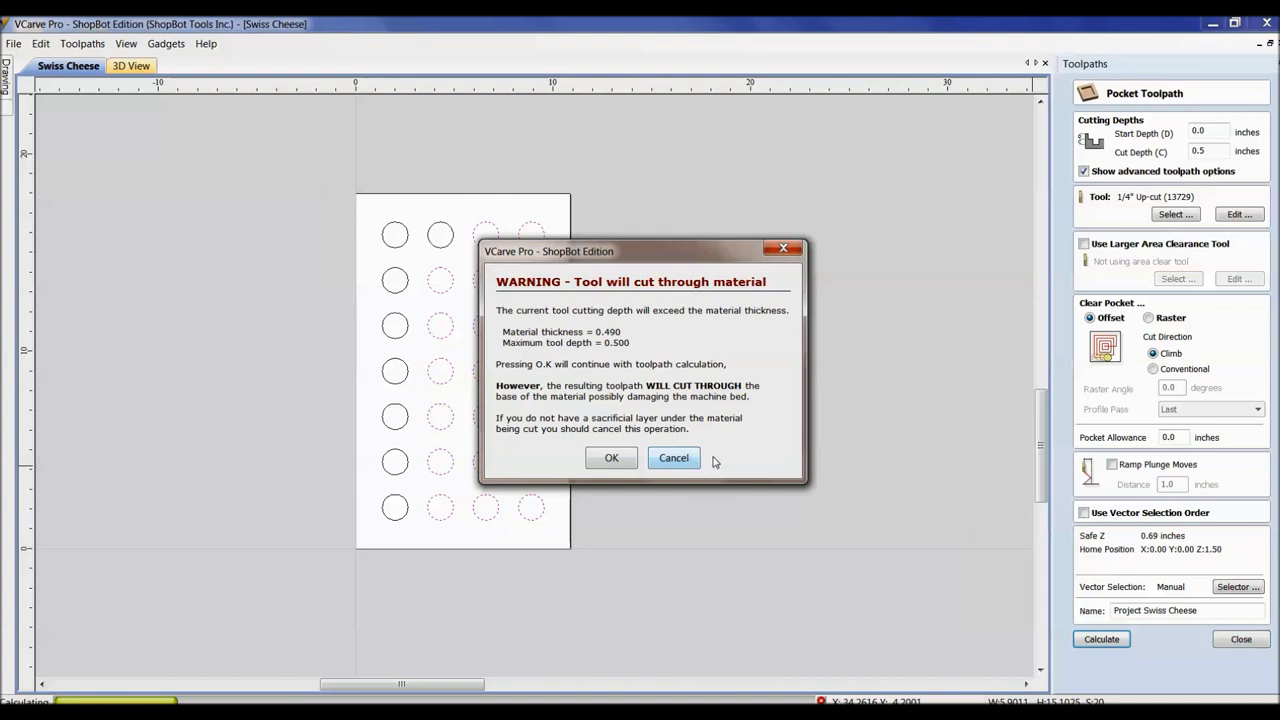
click(670, 460)
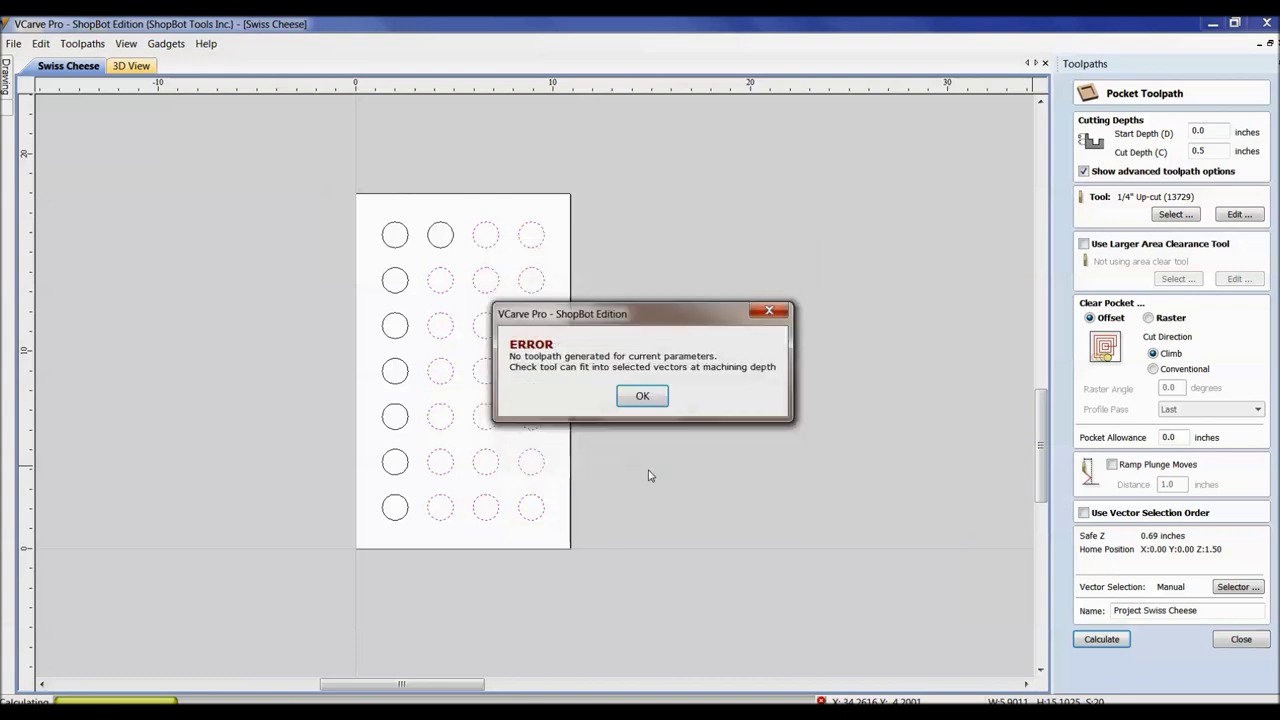
click(645, 396)
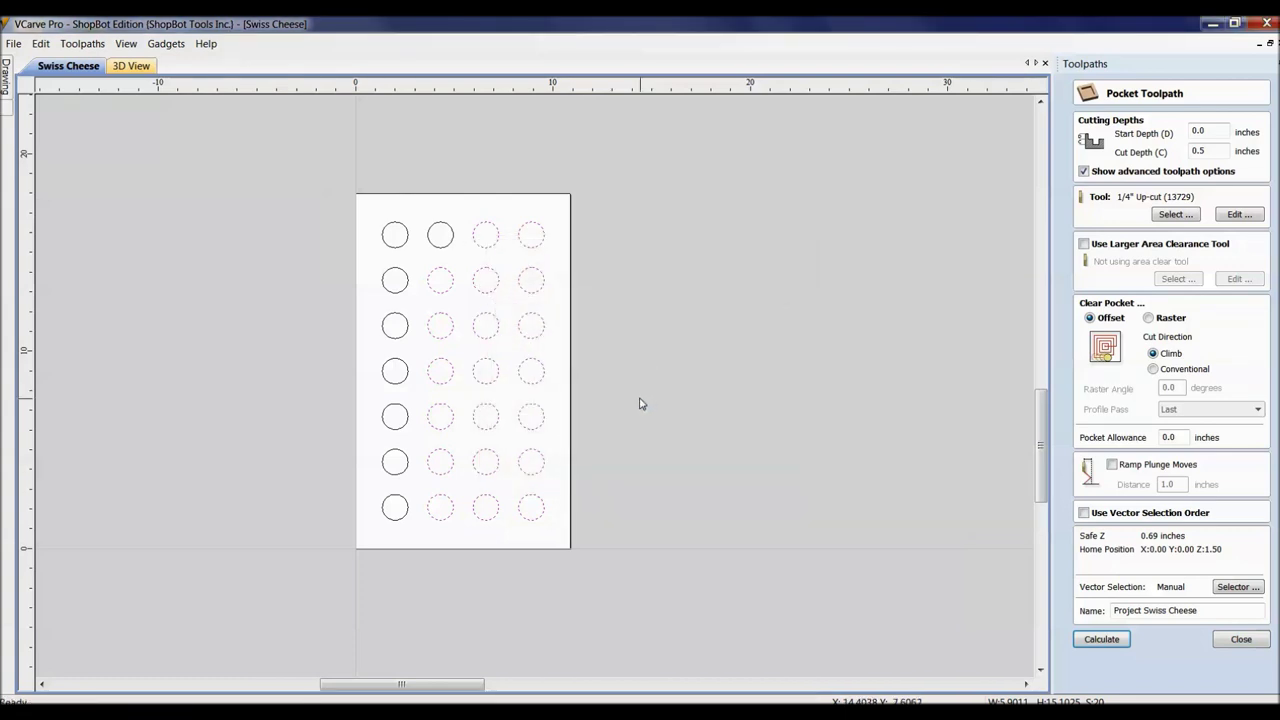
Step: Close the pocket toolpath settings and exit VCarve Pro without saving the changes to Swiss Cheese
click(1238, 639)
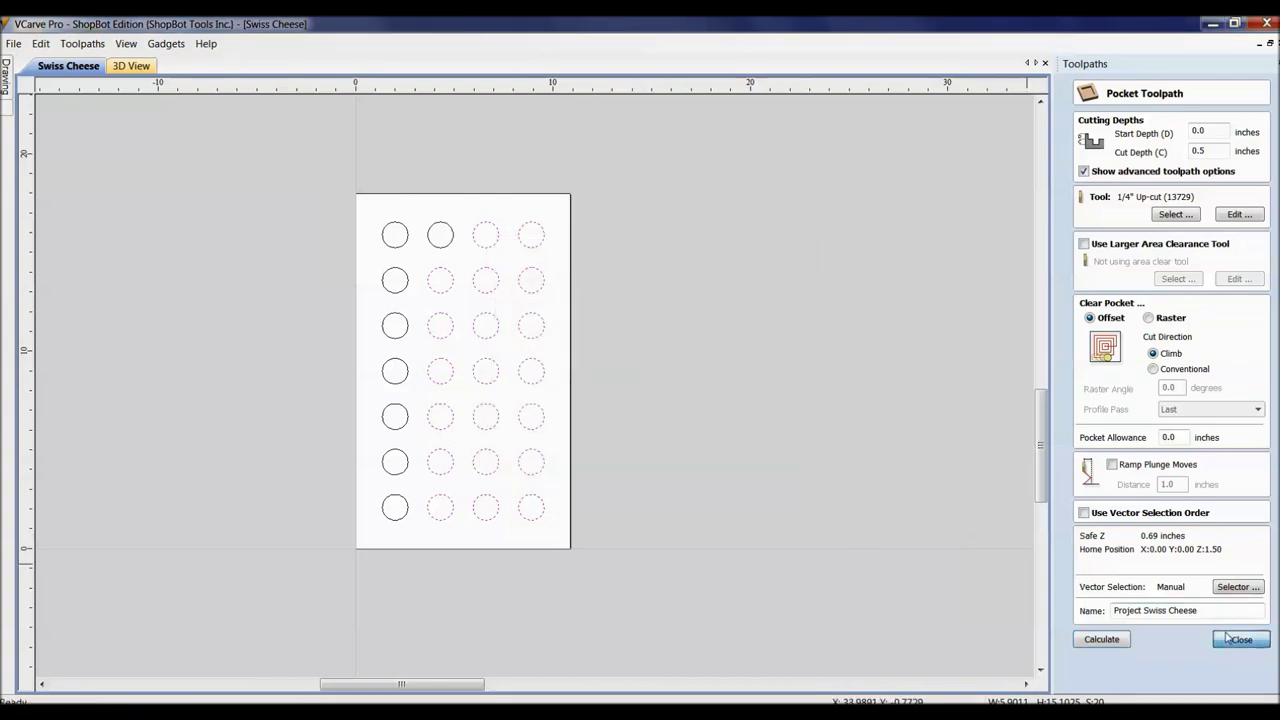
click(1266, 22)
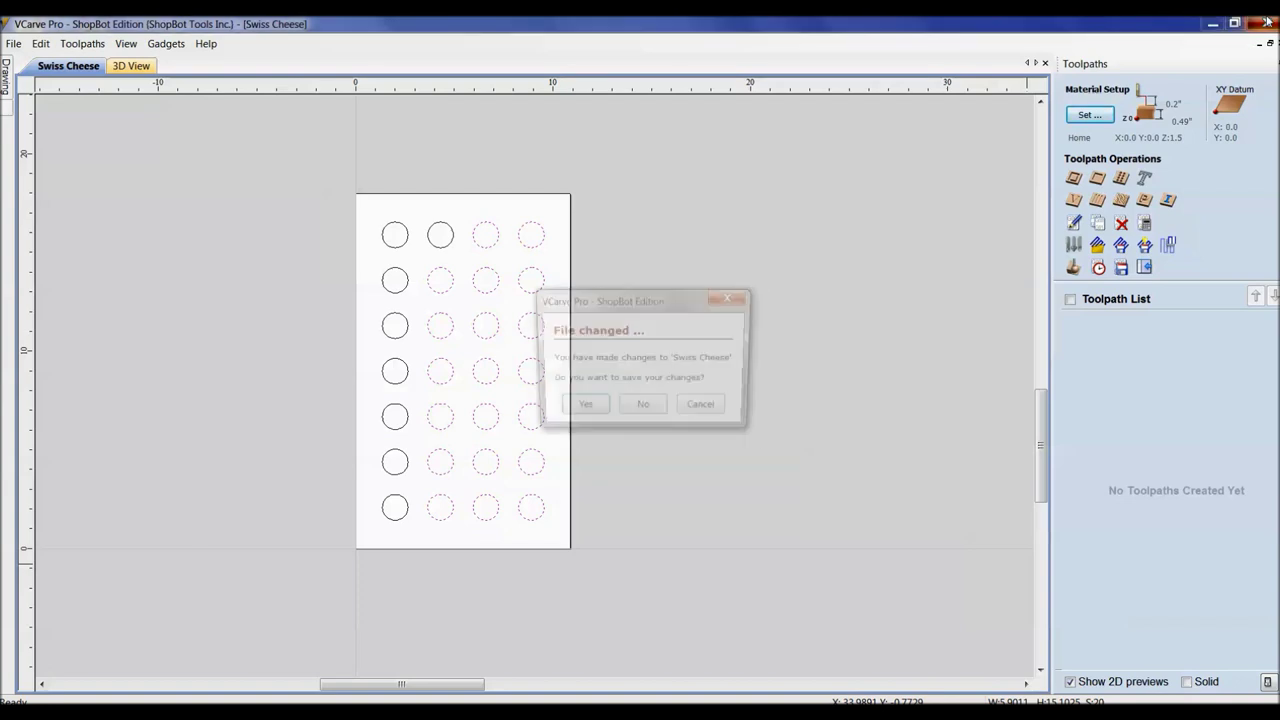
click(640, 412)
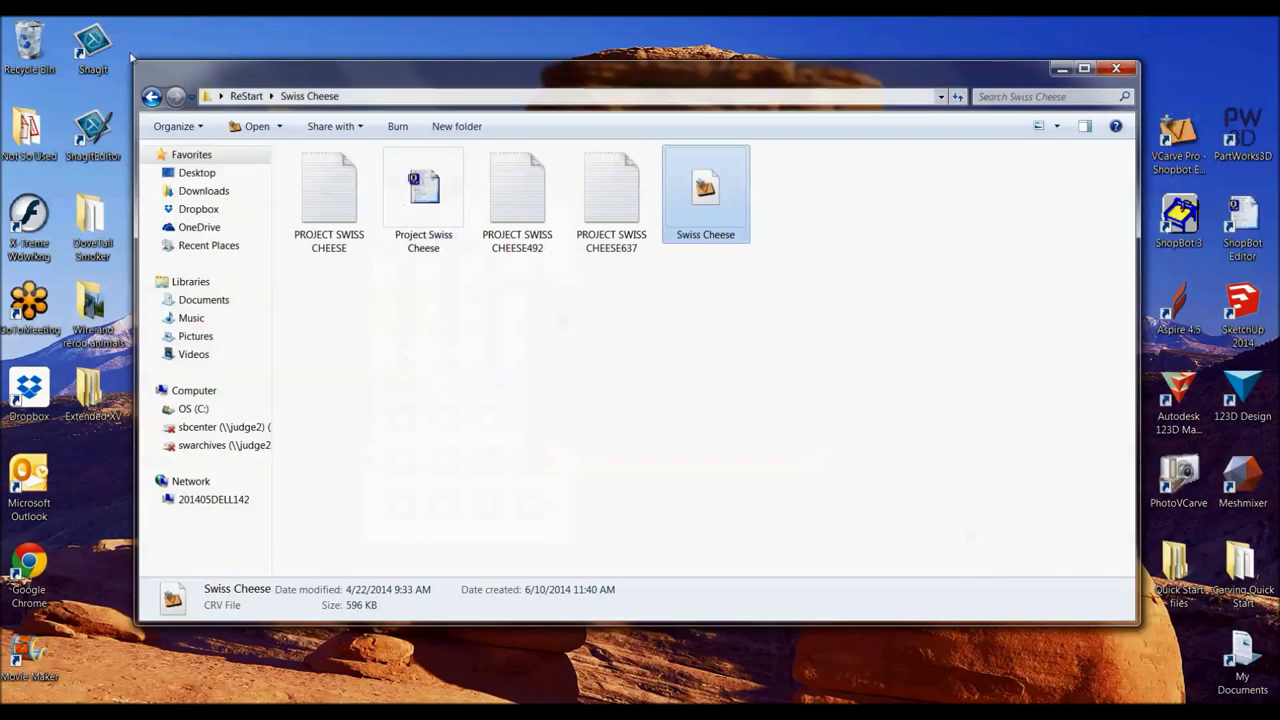
Step: Open the Bisen design in Aspire from the ReStart Bisen folder and check its material setup without changing it
click(151, 97)
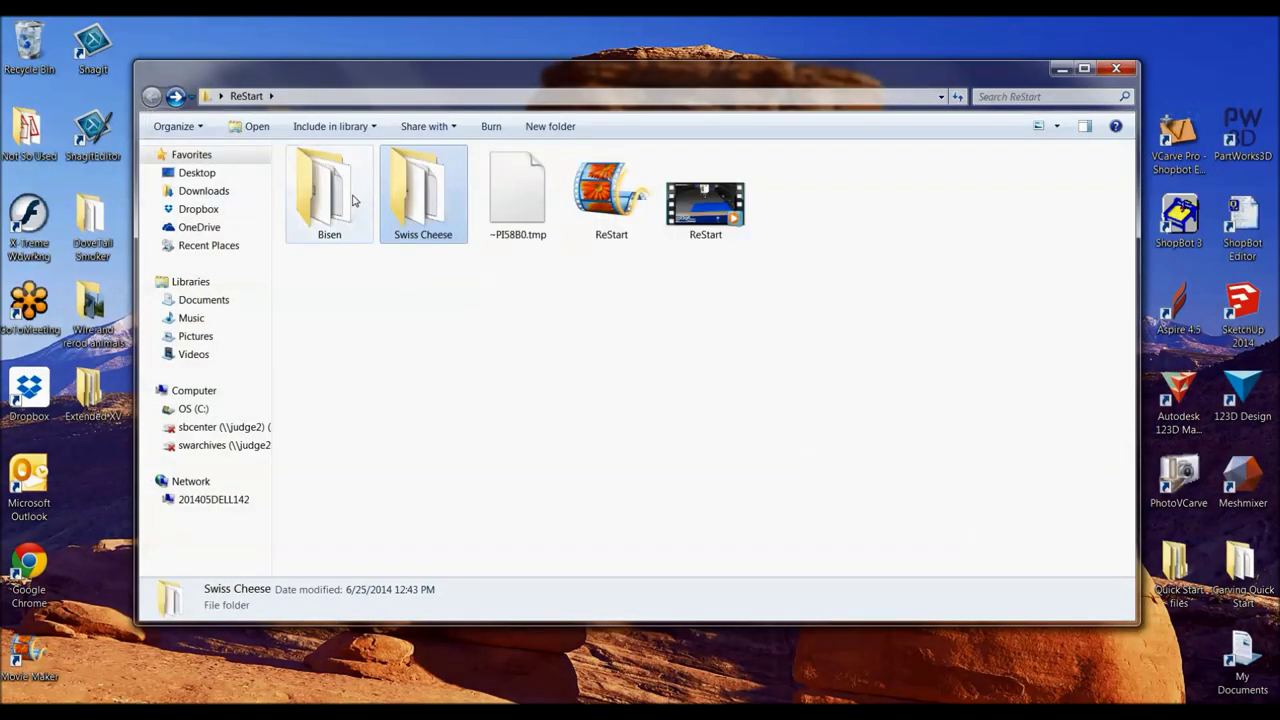
double_click(349, 200)
double_click(352, 221)
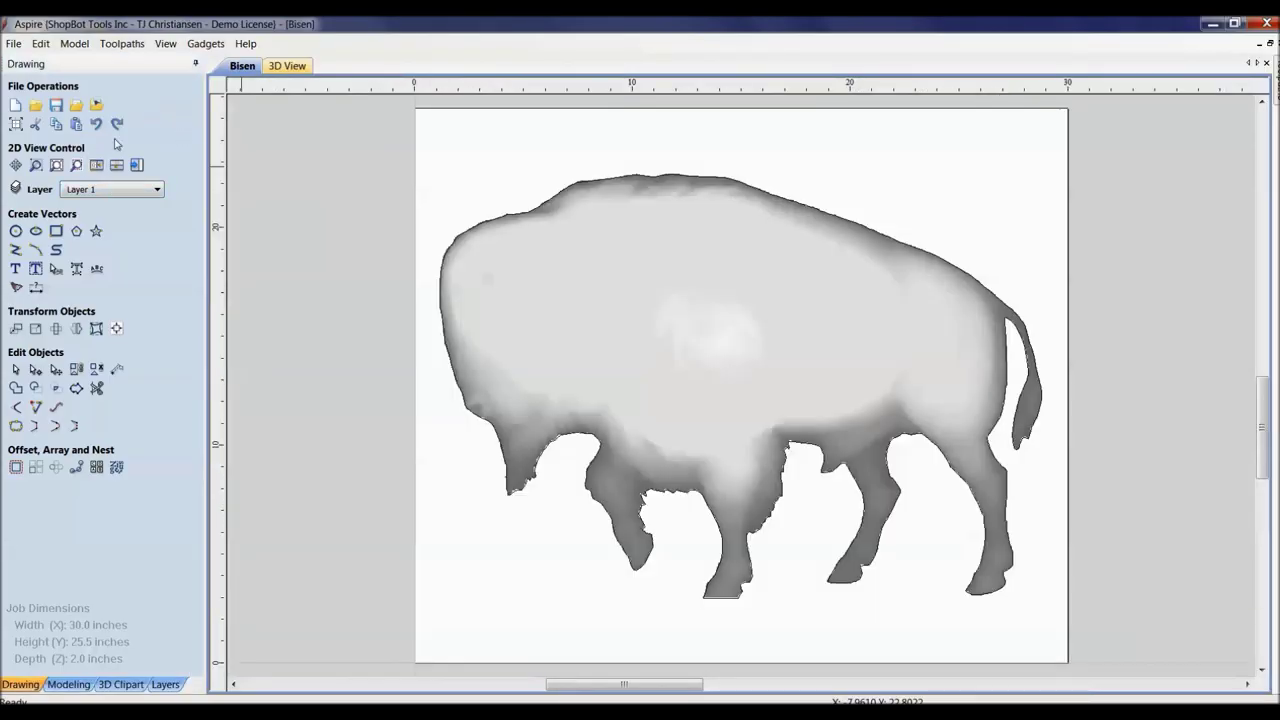
key(F12)
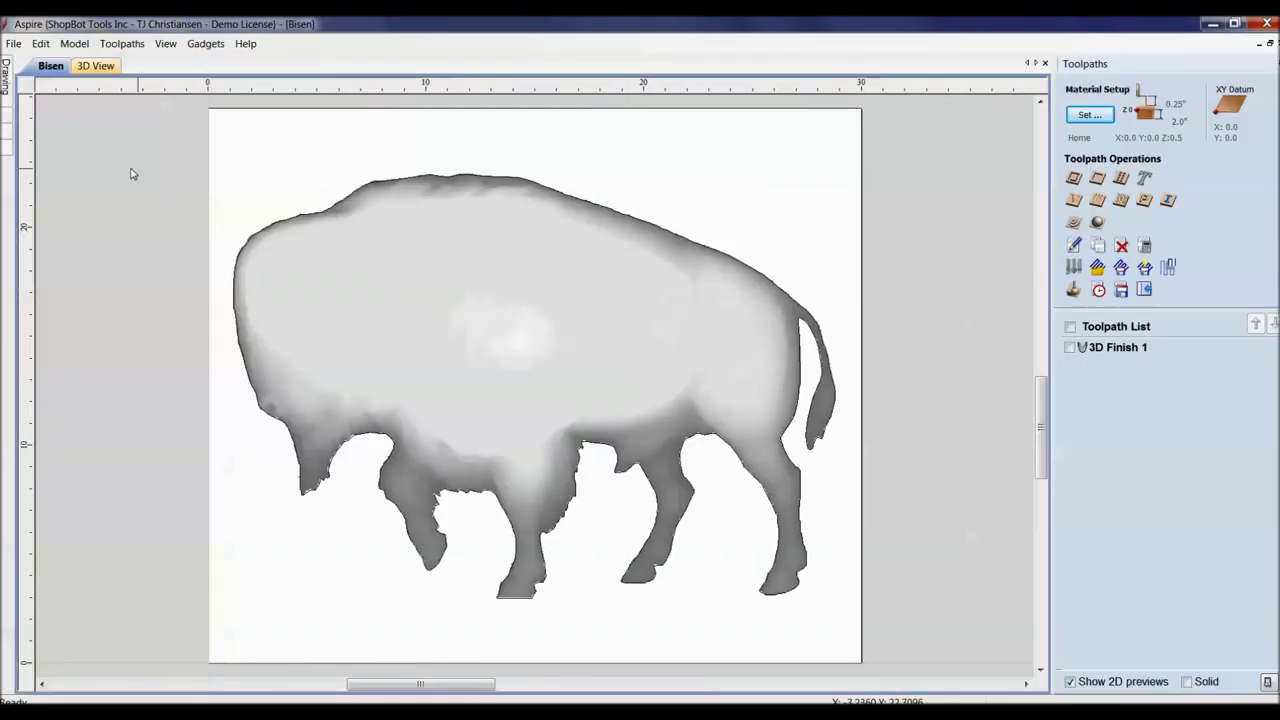
click(1080, 118)
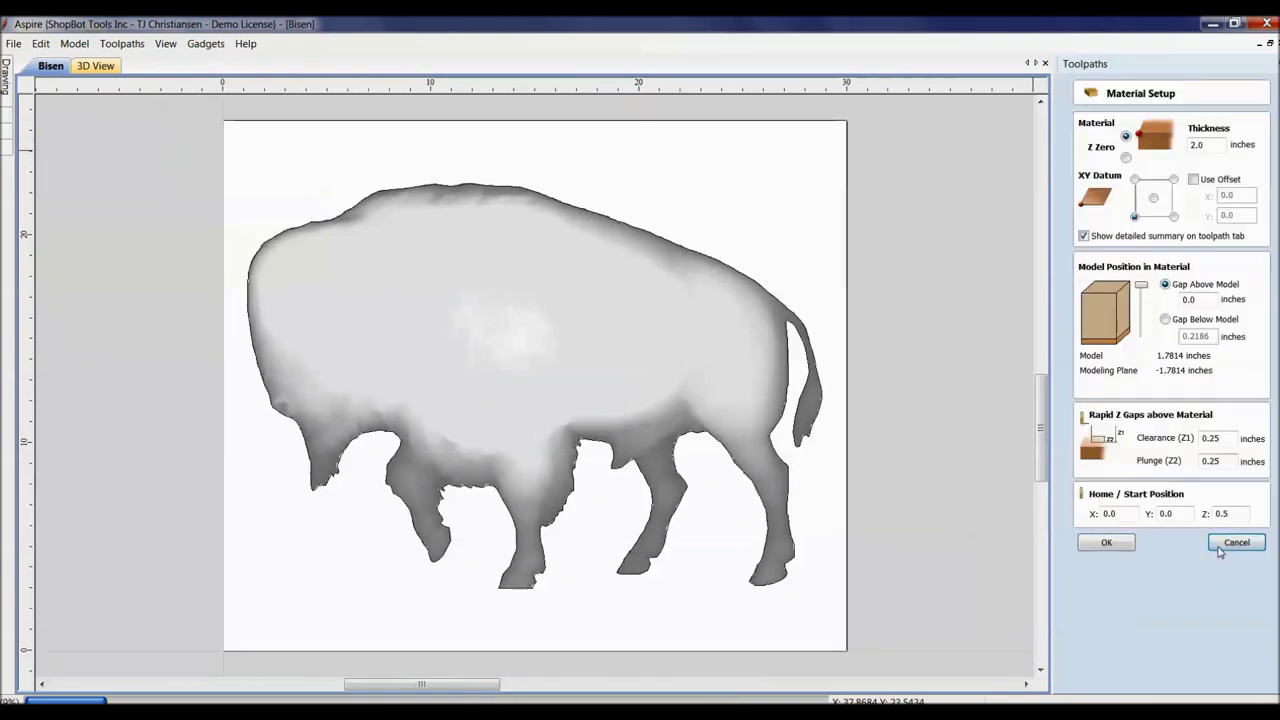
click(1222, 545)
Step: Preview all toolpaths on the bison block, inspect the carving in 3D, and try previewing only the visible toolpaths
click(1070, 350)
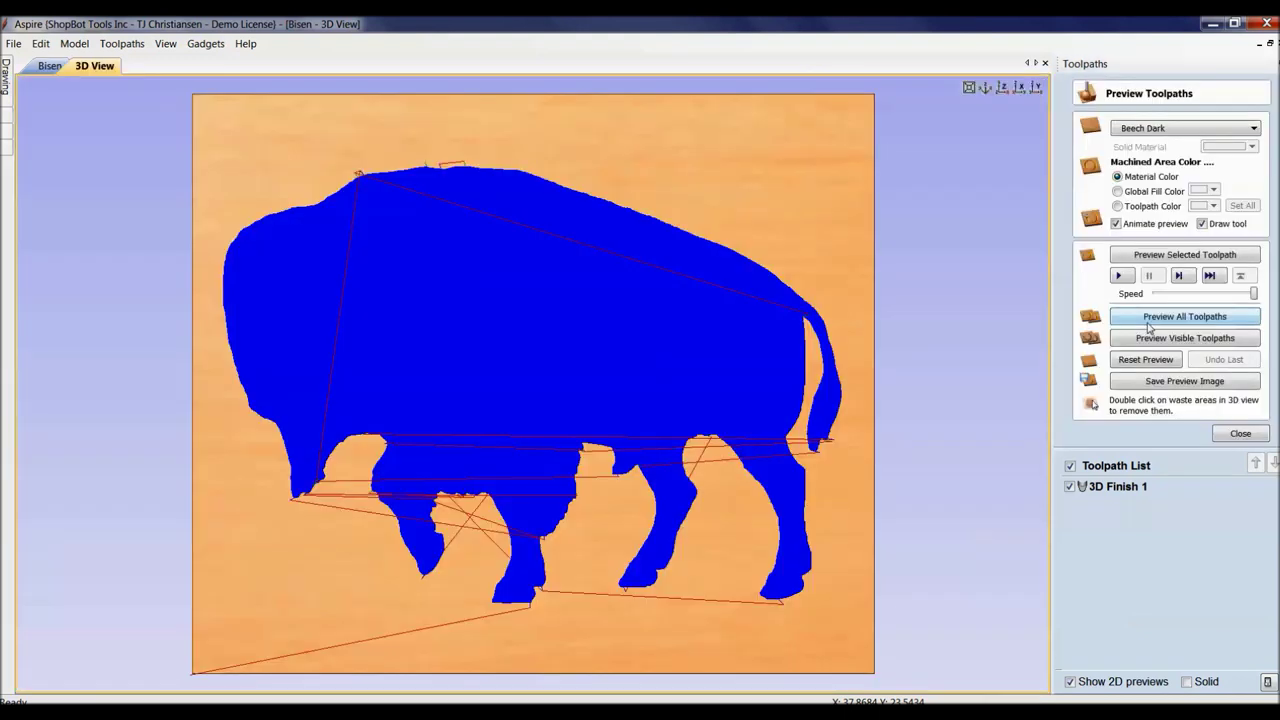
click(1159, 317)
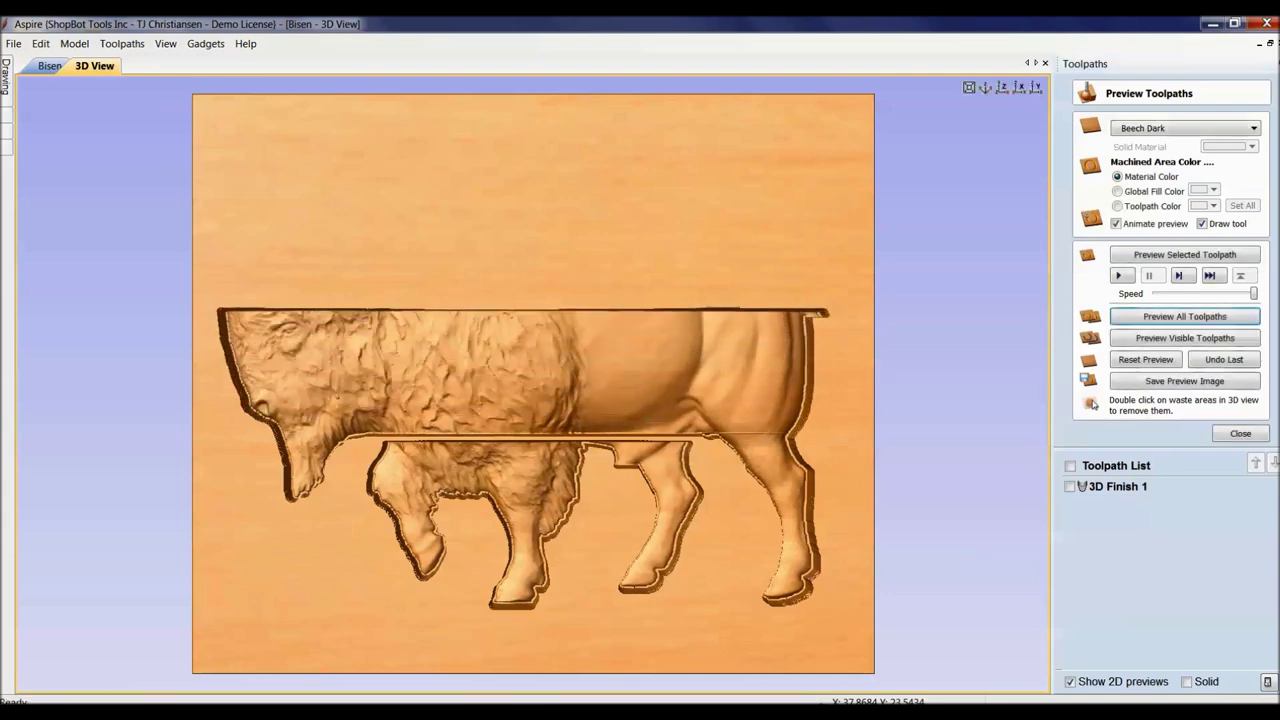
drag(640, 400, 754, 302)
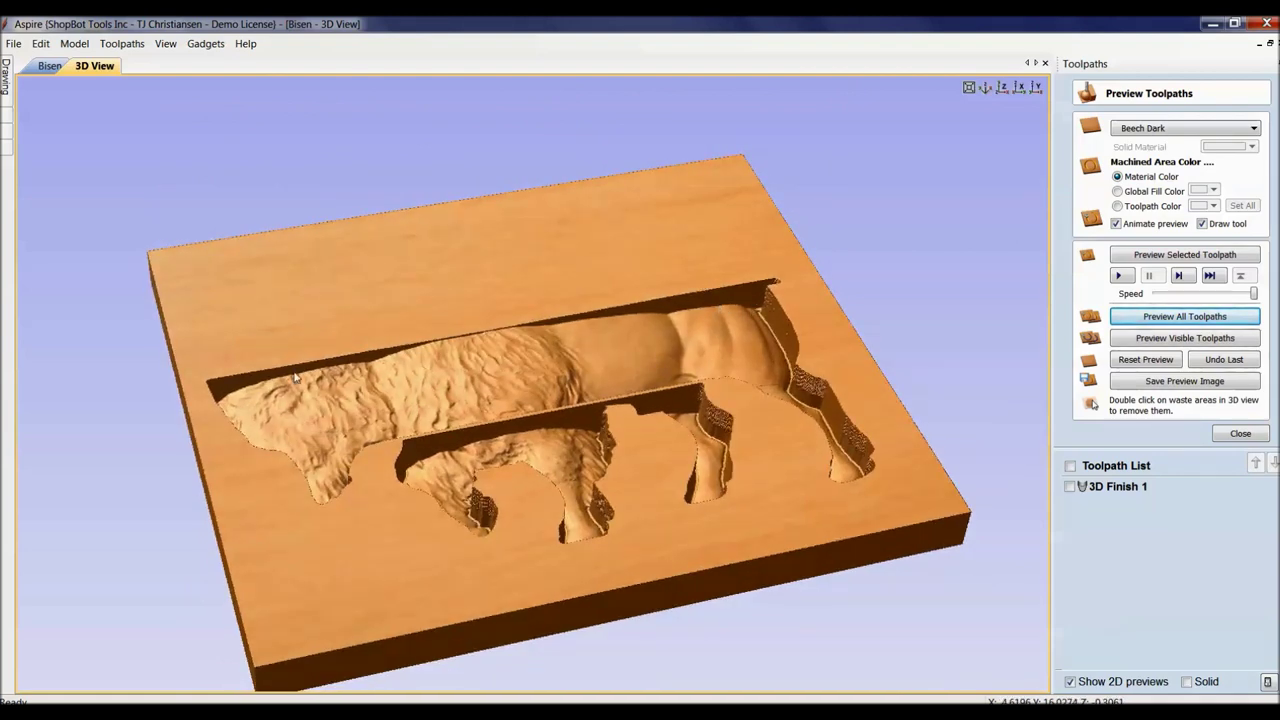
drag(690, 383, 1212, 428)
click(1210, 340)
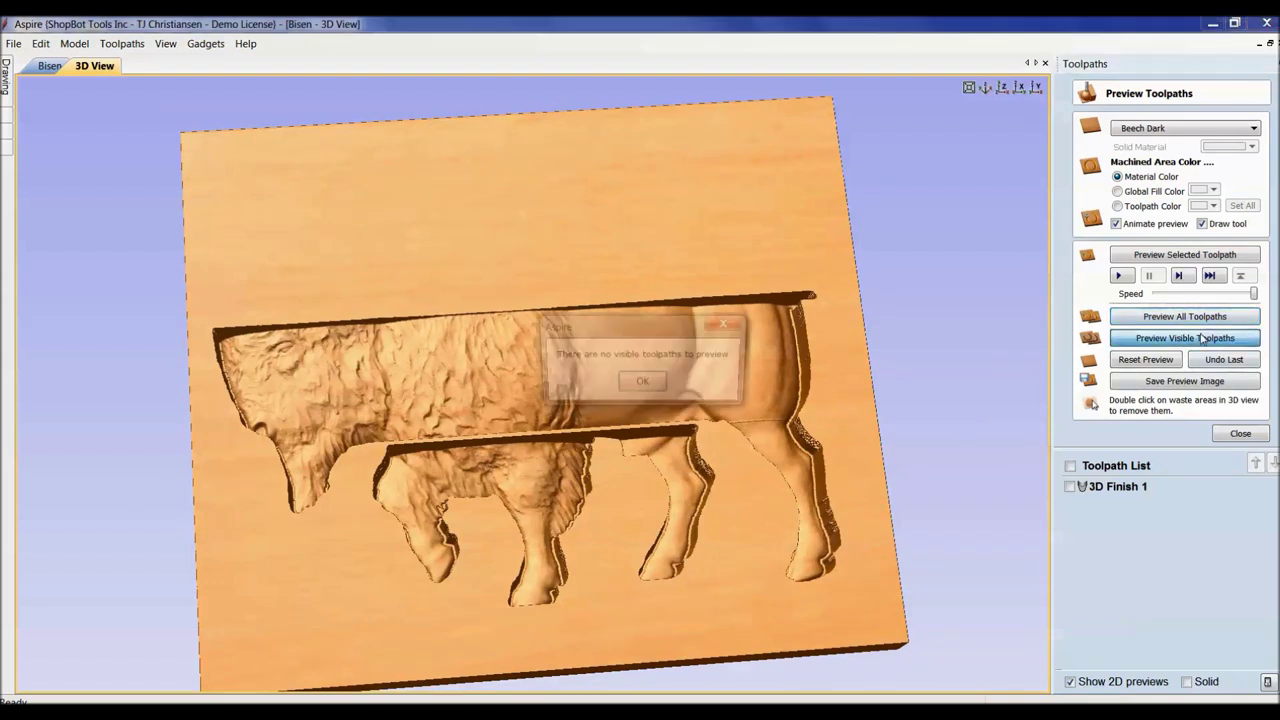
click(642, 383)
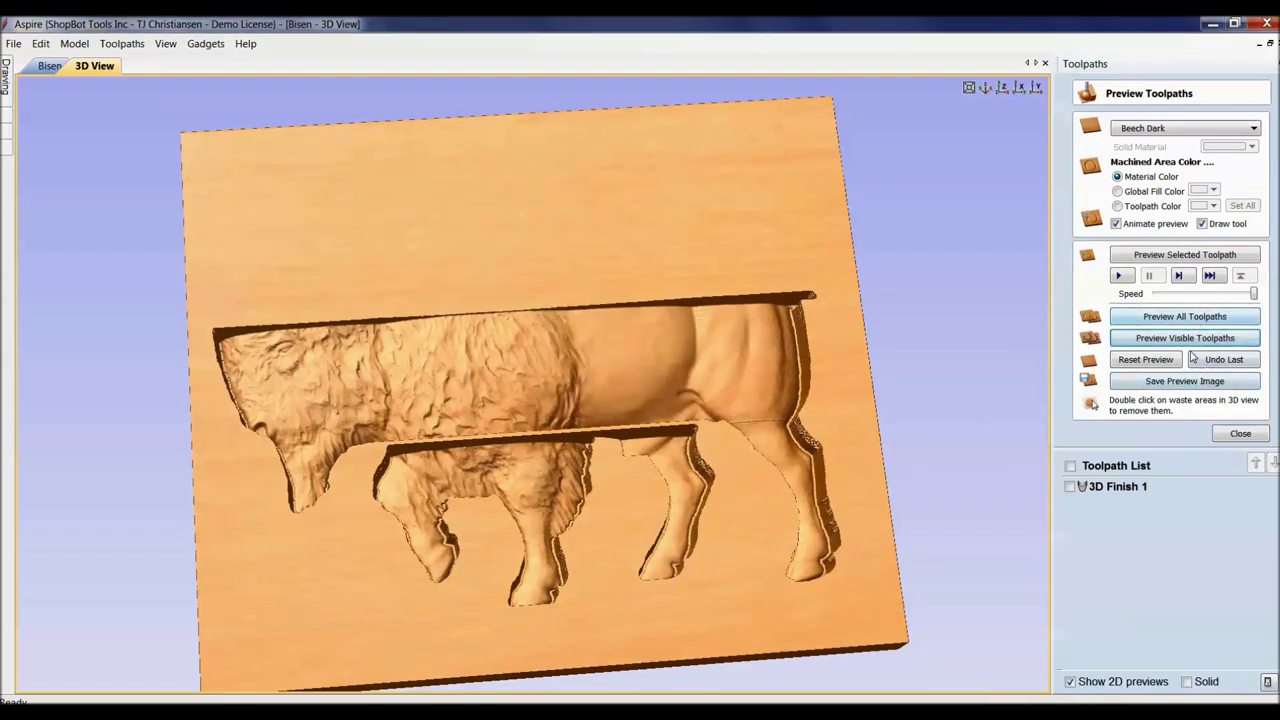
Step: Reset the toolpath preview and simulate all toolpaths again to inspect the complete bison carving
click(1148, 360)
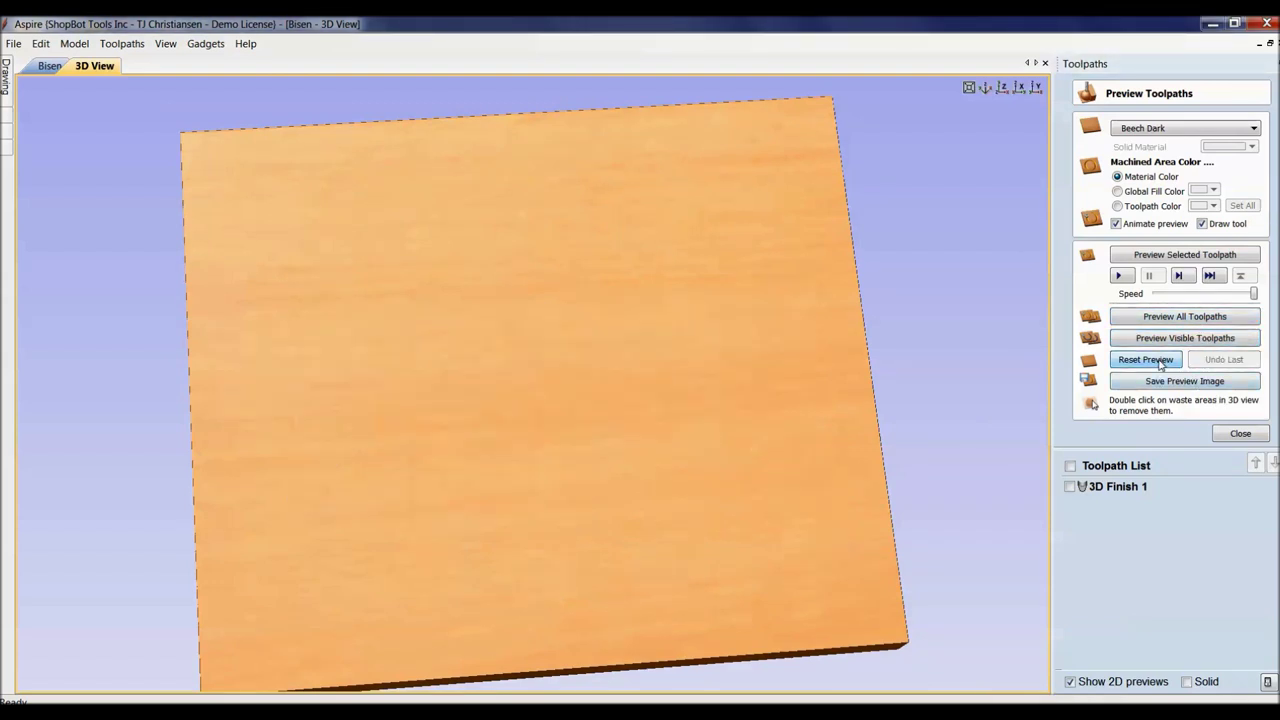
click(1176, 318)
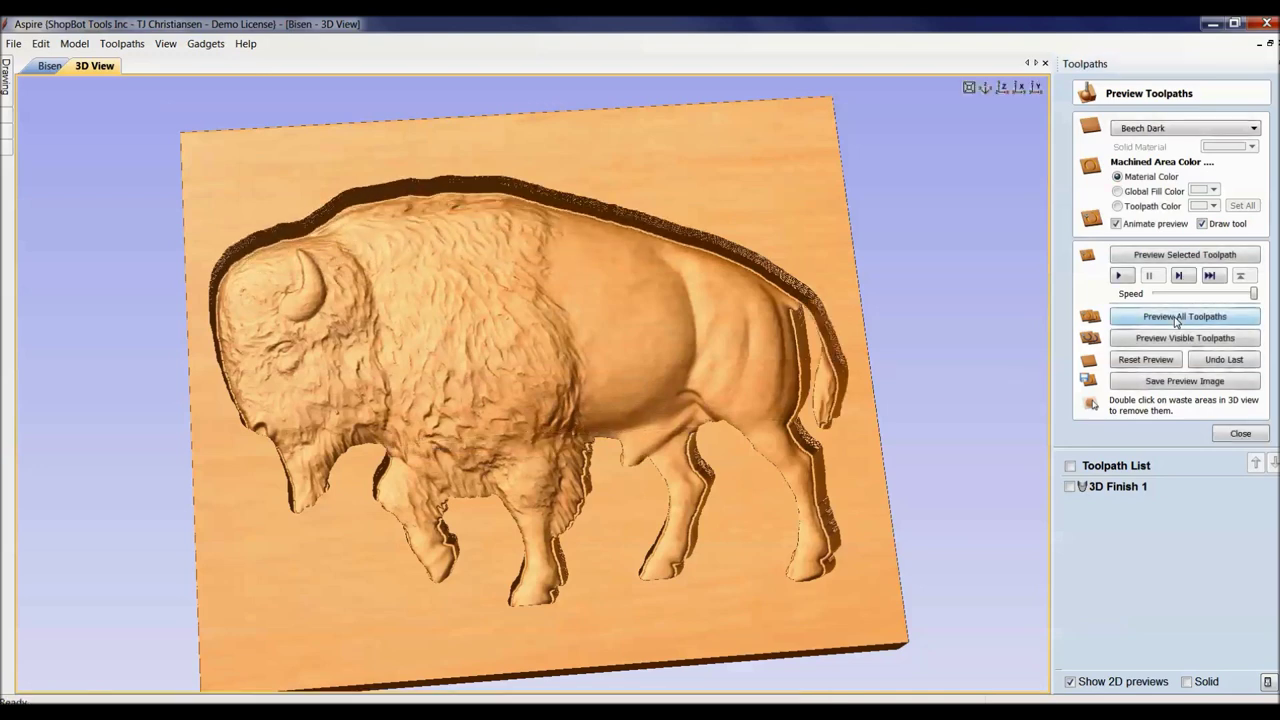
drag(517, 243, 610, 405)
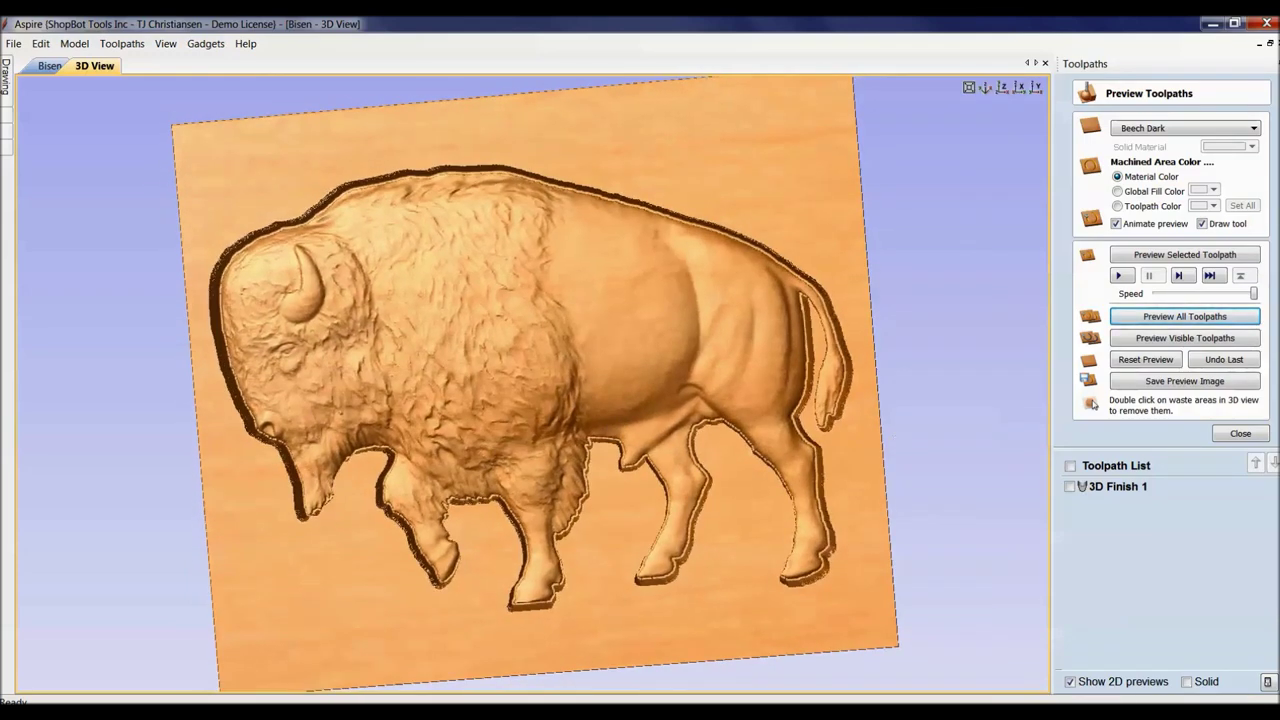
Step: Check the machining time of 3D Finish 1 in the toolpaths summary and exit Aspire
click(1240, 433)
click(1097, 288)
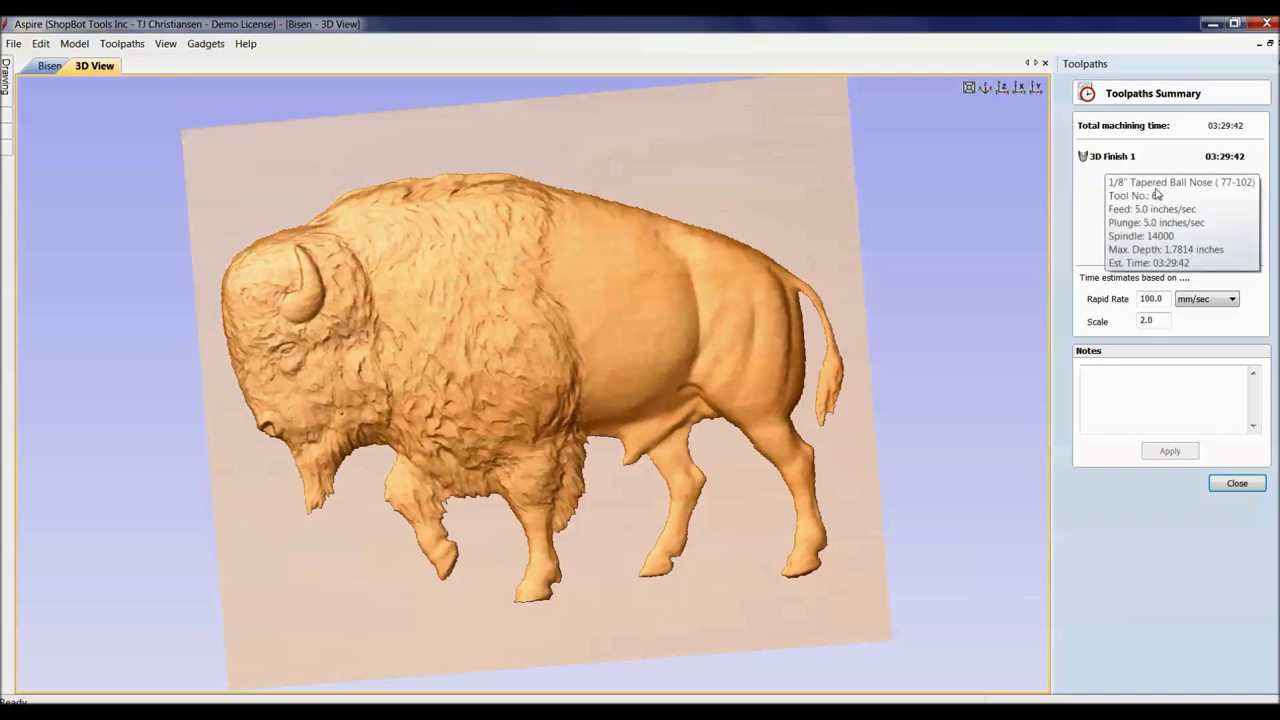
click(1237, 483)
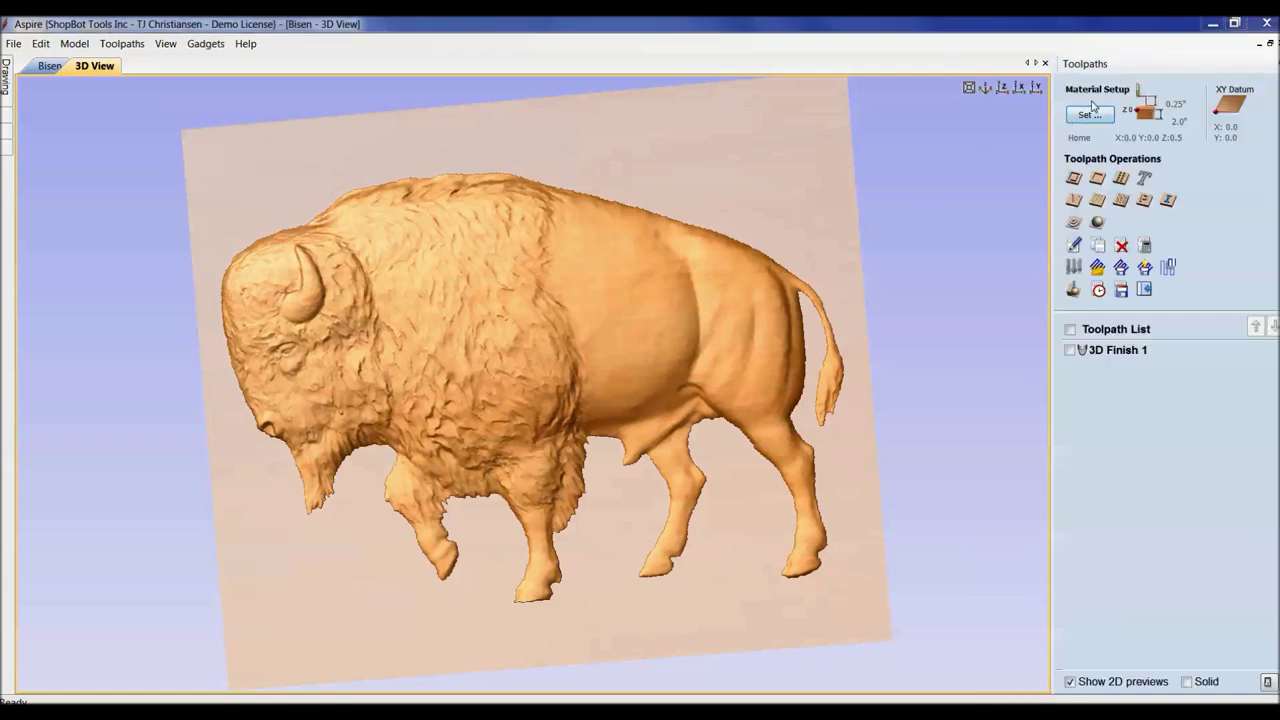
click(1266, 23)
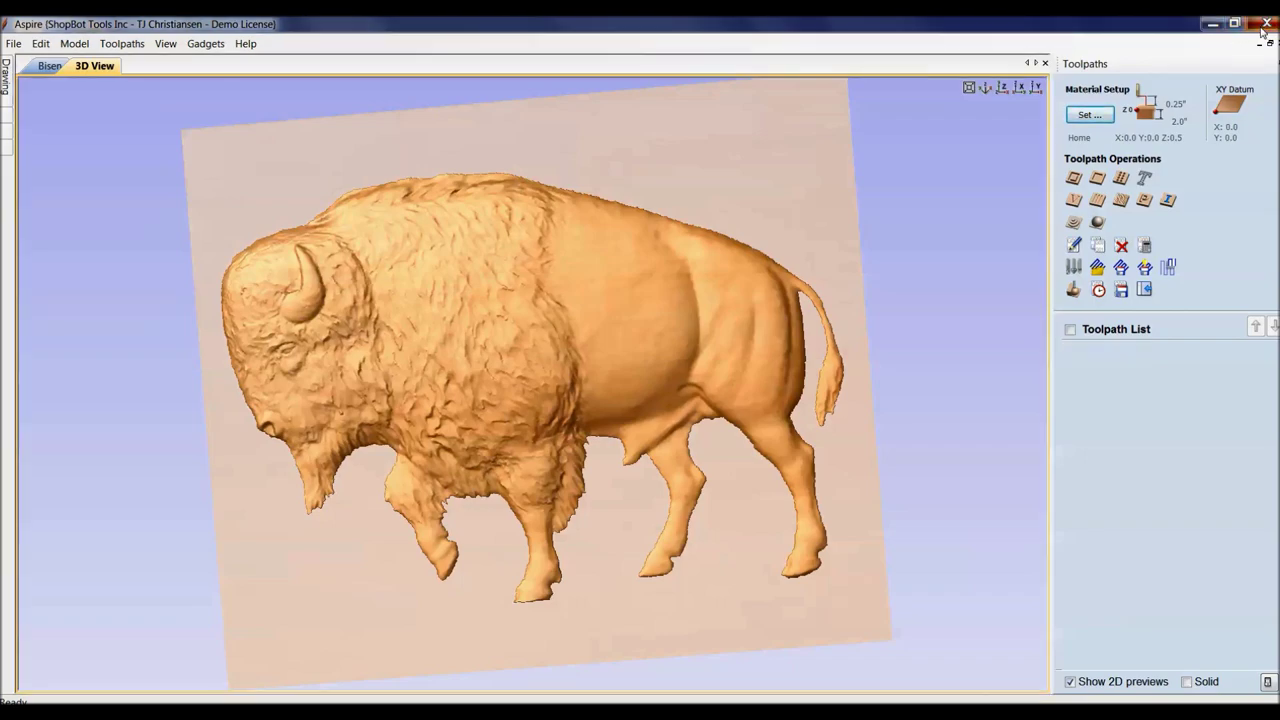
Step: Open the Bisen part file in ShopBot Editor, look through its code down to the last line, and close it
double_click(815, 291)
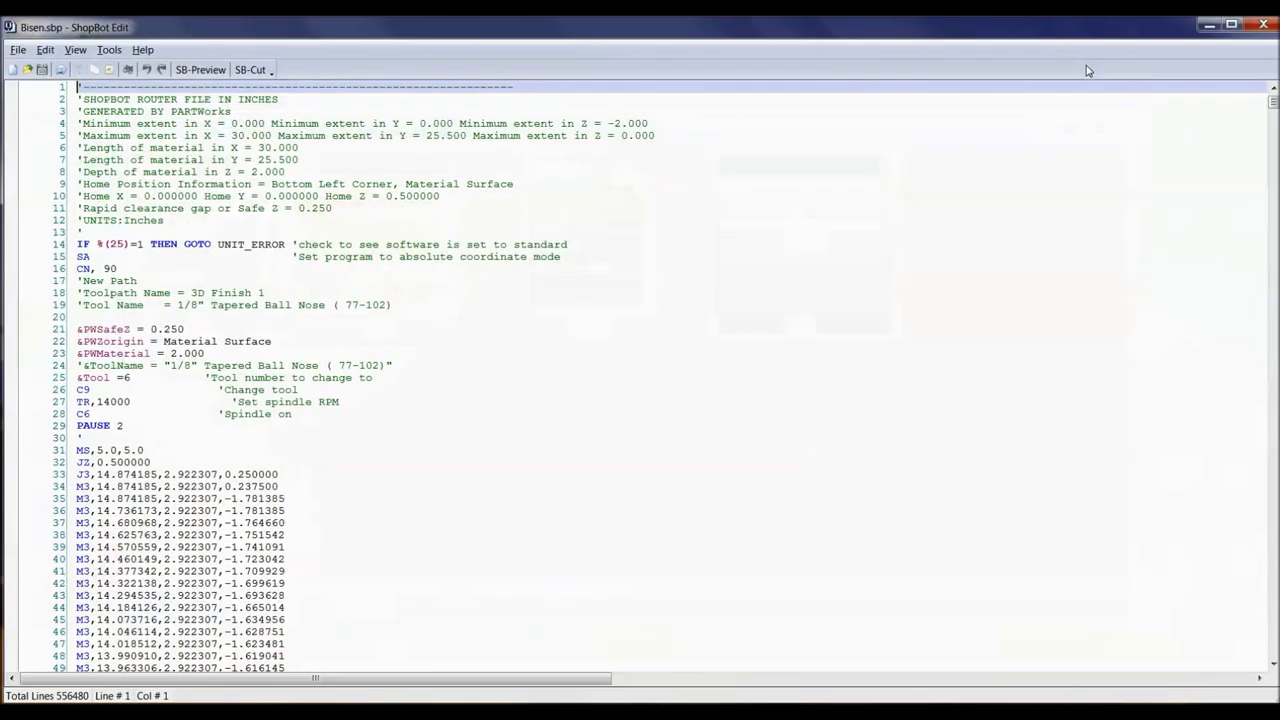
drag(1275, 115, 1275, 196)
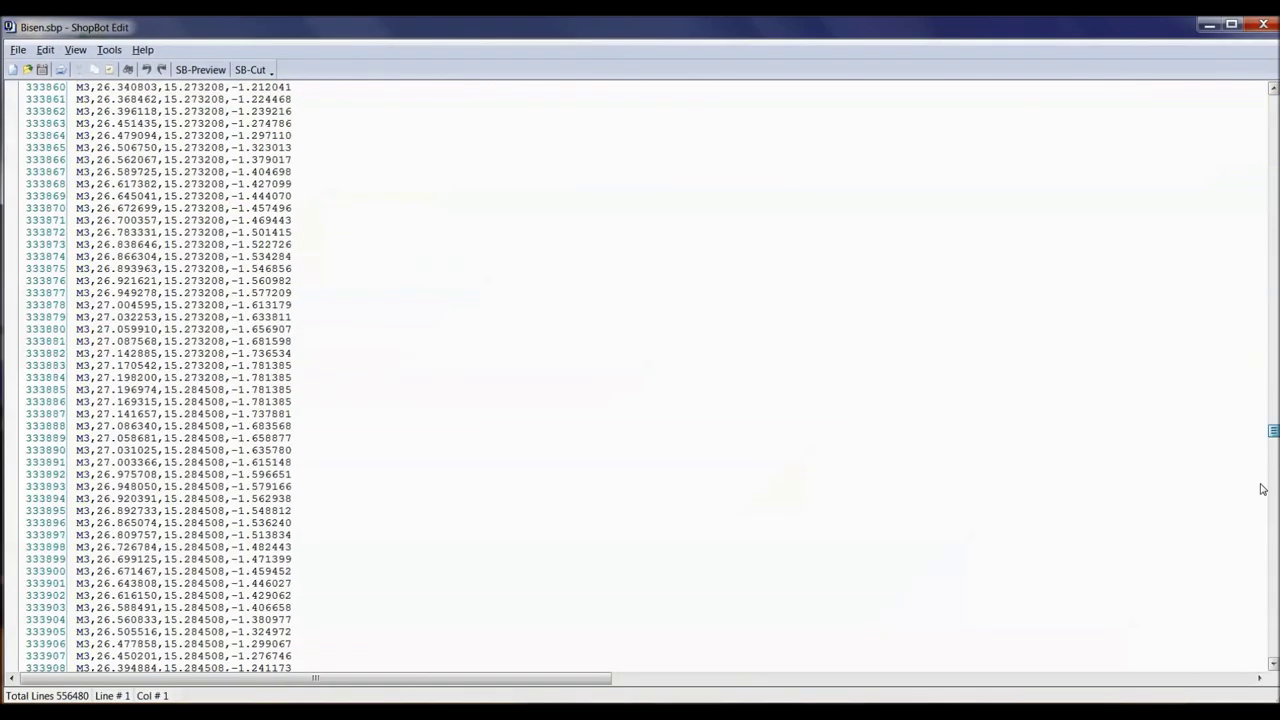
drag(1262, 489, 1272, 655)
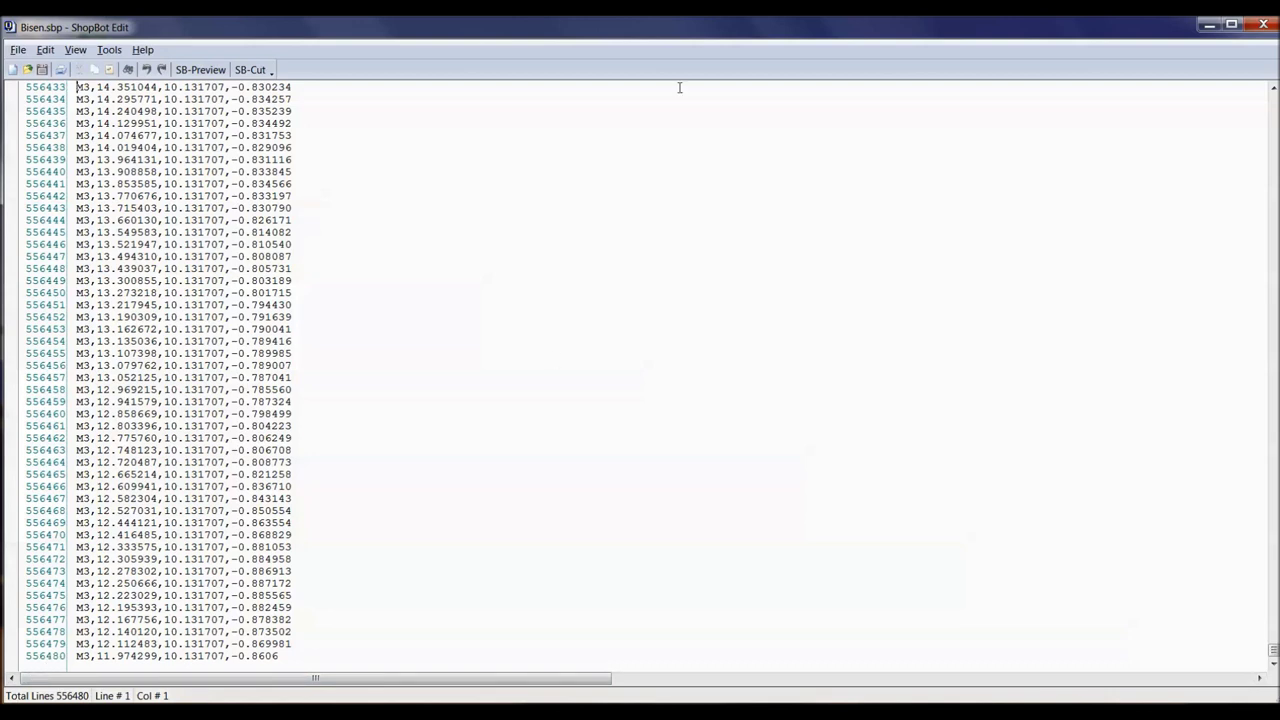
click(1263, 26)
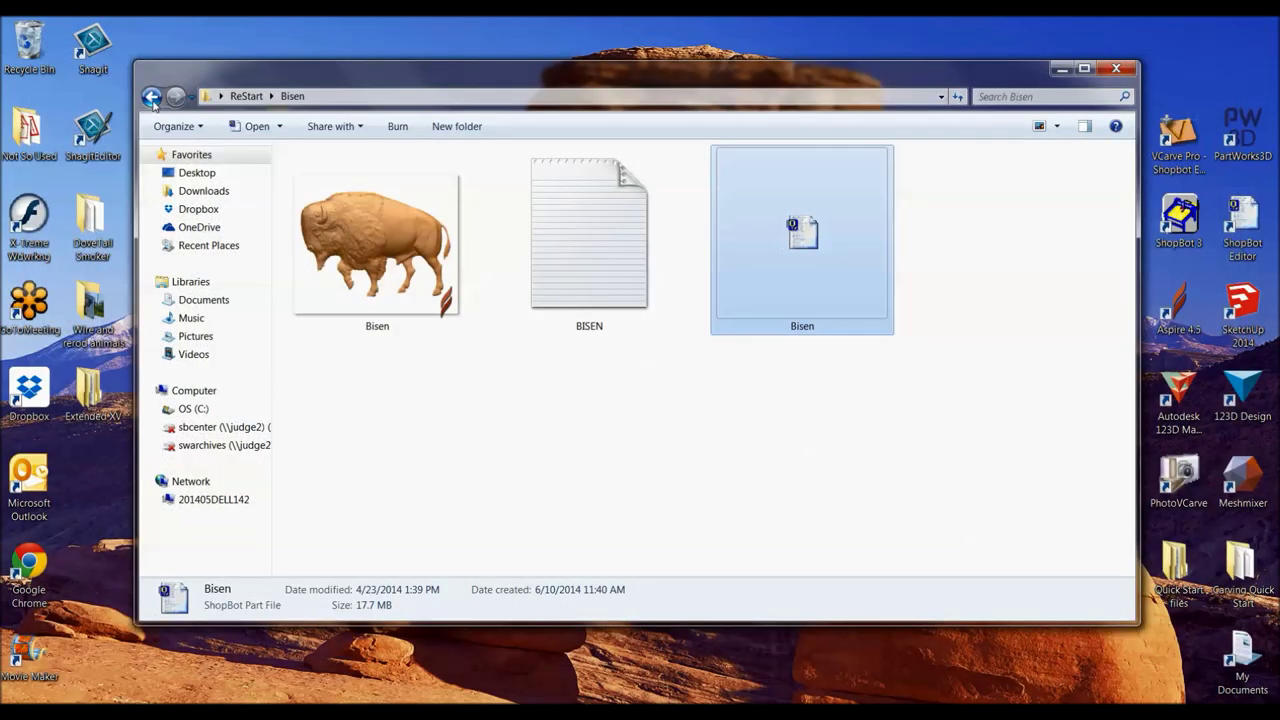
Step: Close the Bisen folder window and open the Swiss Cheese folder inside ReStart from the desktop
click(1116, 68)
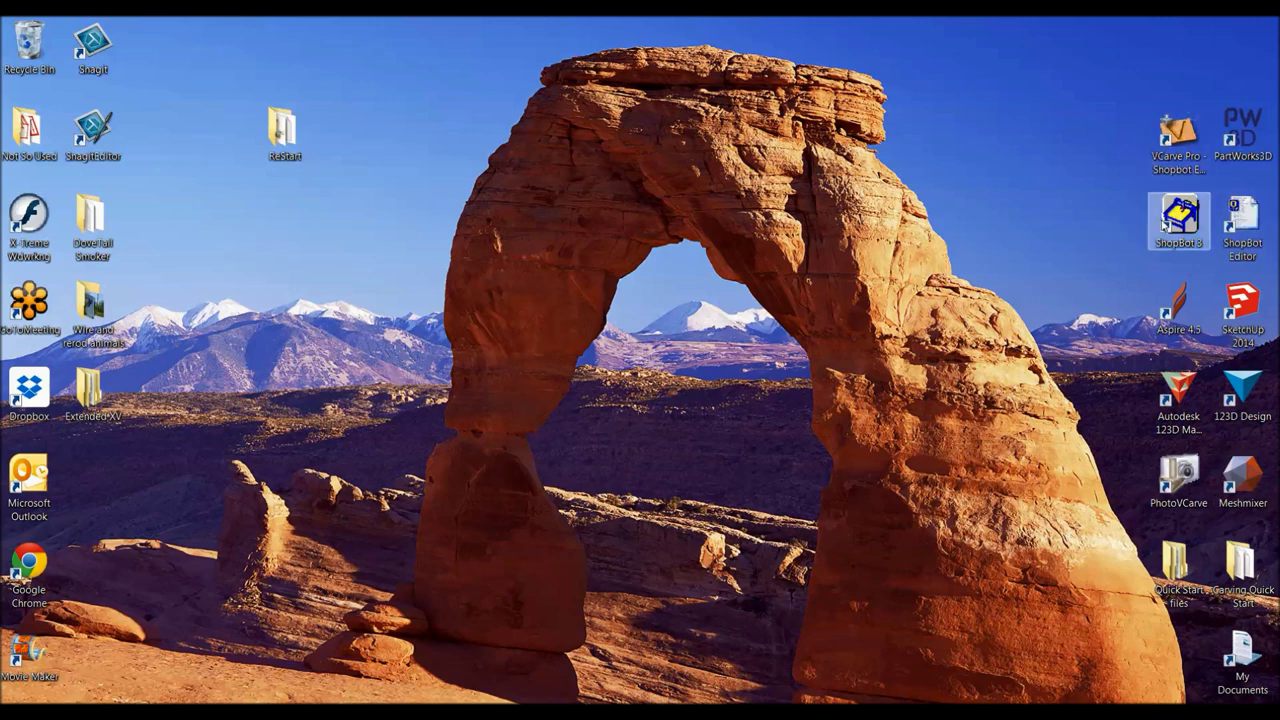
double_click(284, 130)
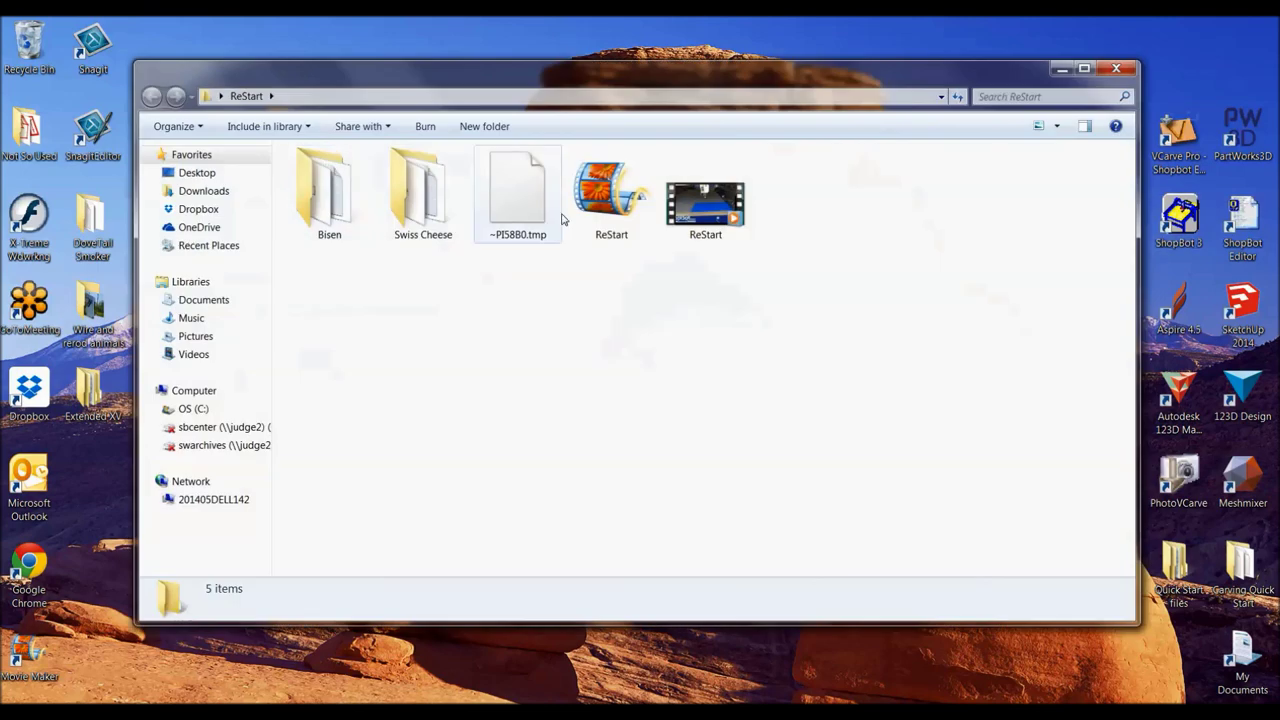
double_click(425, 195)
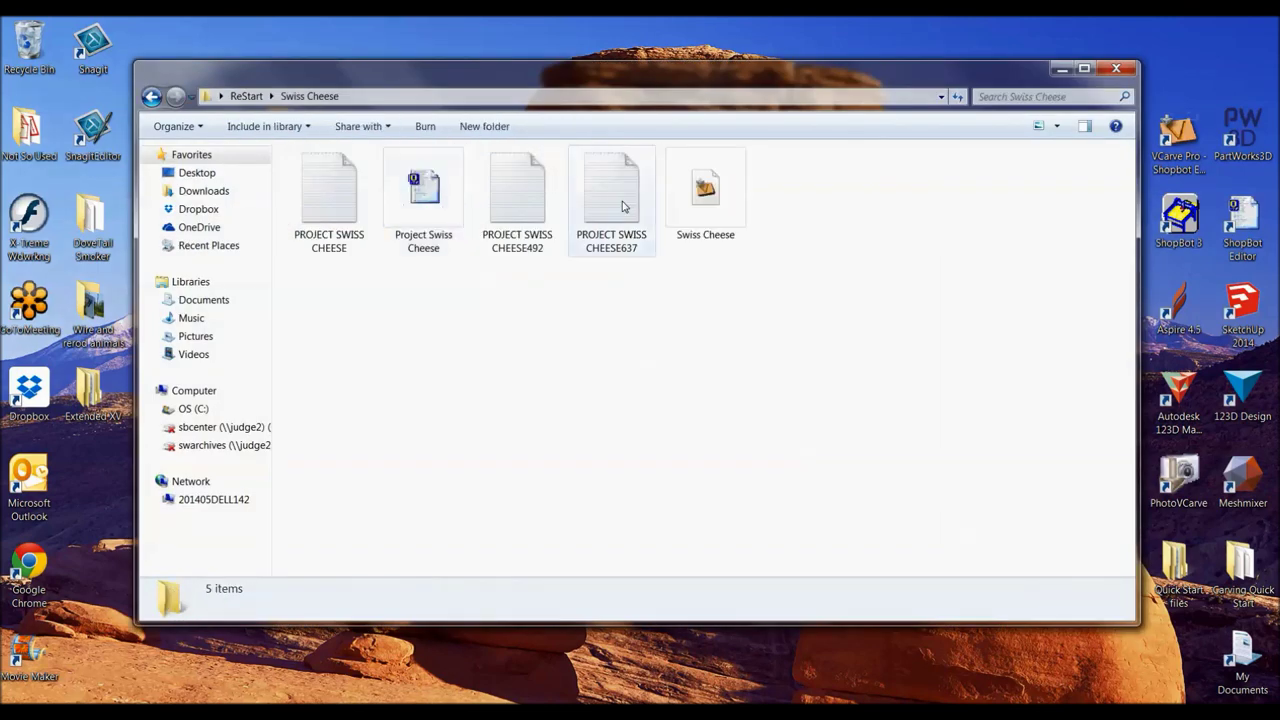
Step: Read the stopped line and elapsed time in the PROJECT SWISS CHEESE492 log, and close the log and its folder window
double_click(553, 211)
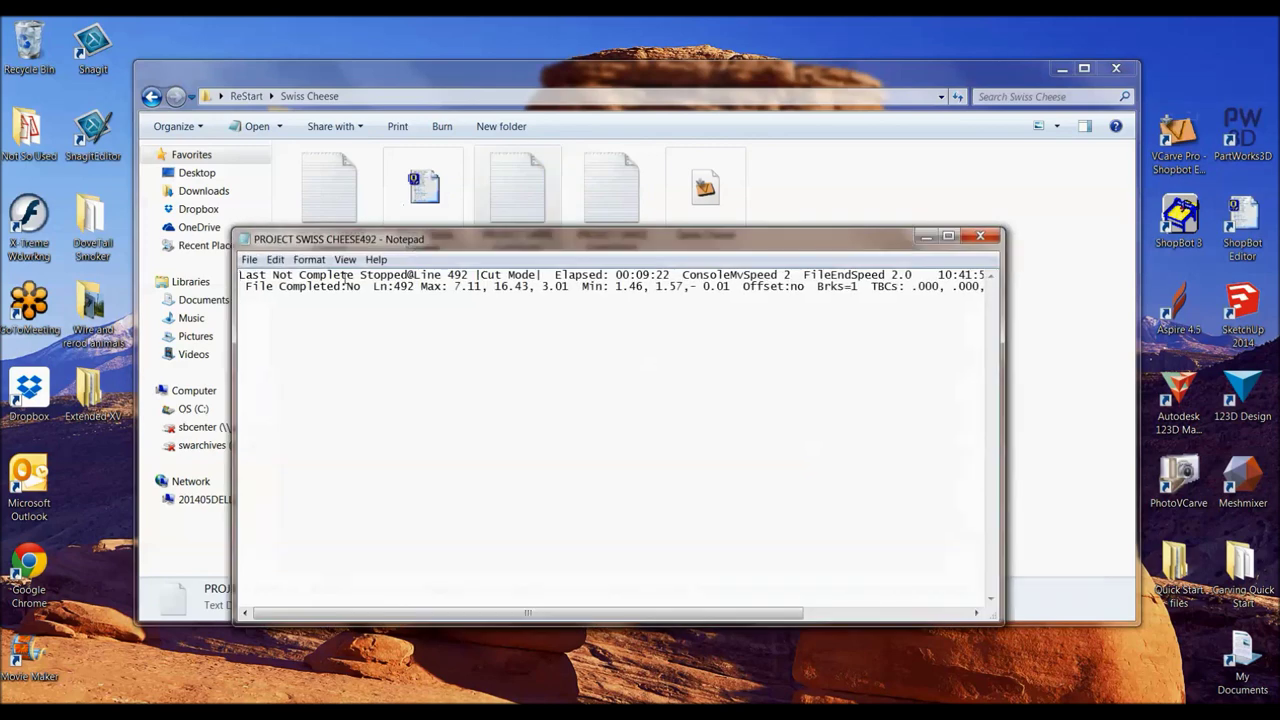
drag(427, 275, 474, 276)
drag(622, 275, 672, 275)
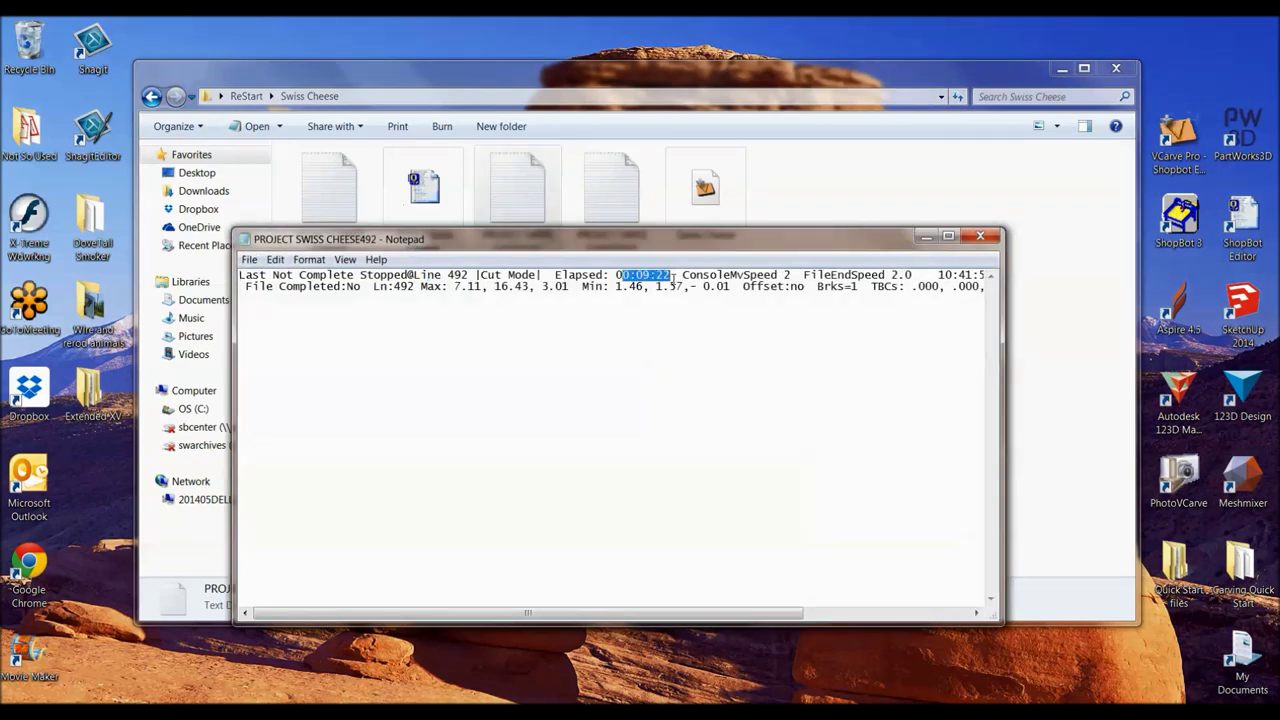
click(980, 240)
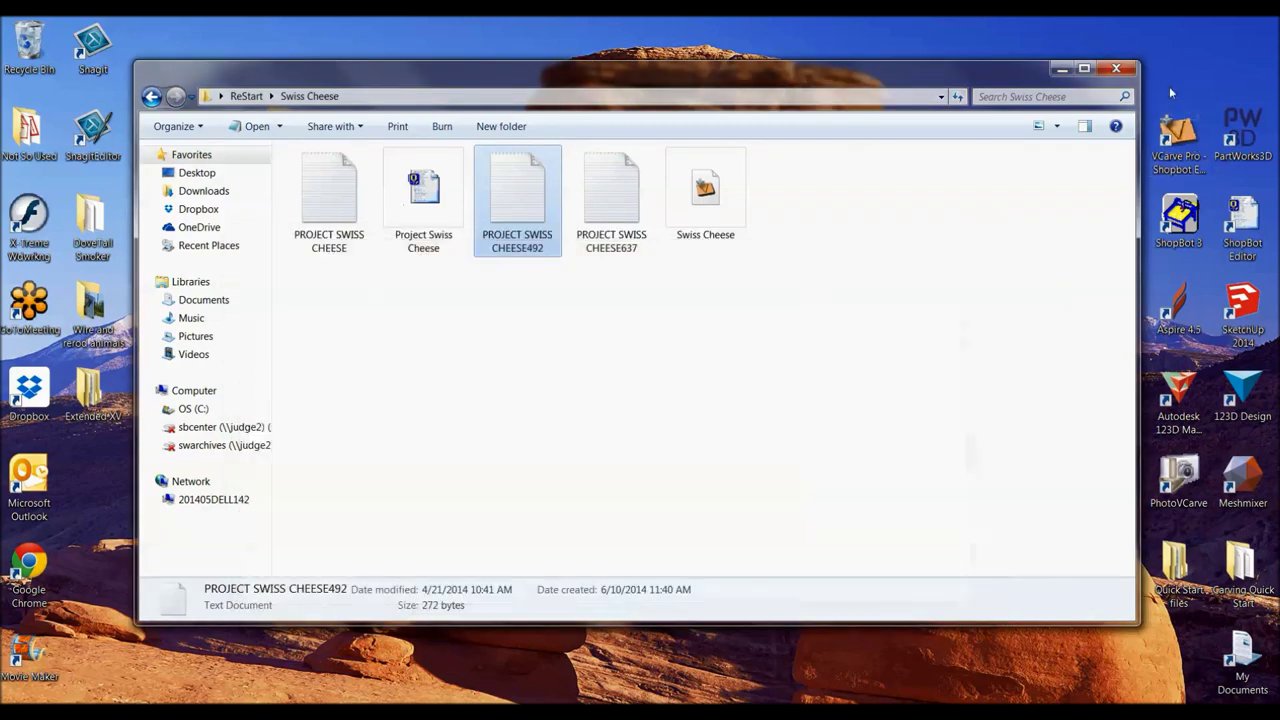
click(1116, 68)
Step: Open ShopBot 3 and start the Goto line / single step command on Project Swiss Cheese.sbp with no offset
double_click(1180, 220)
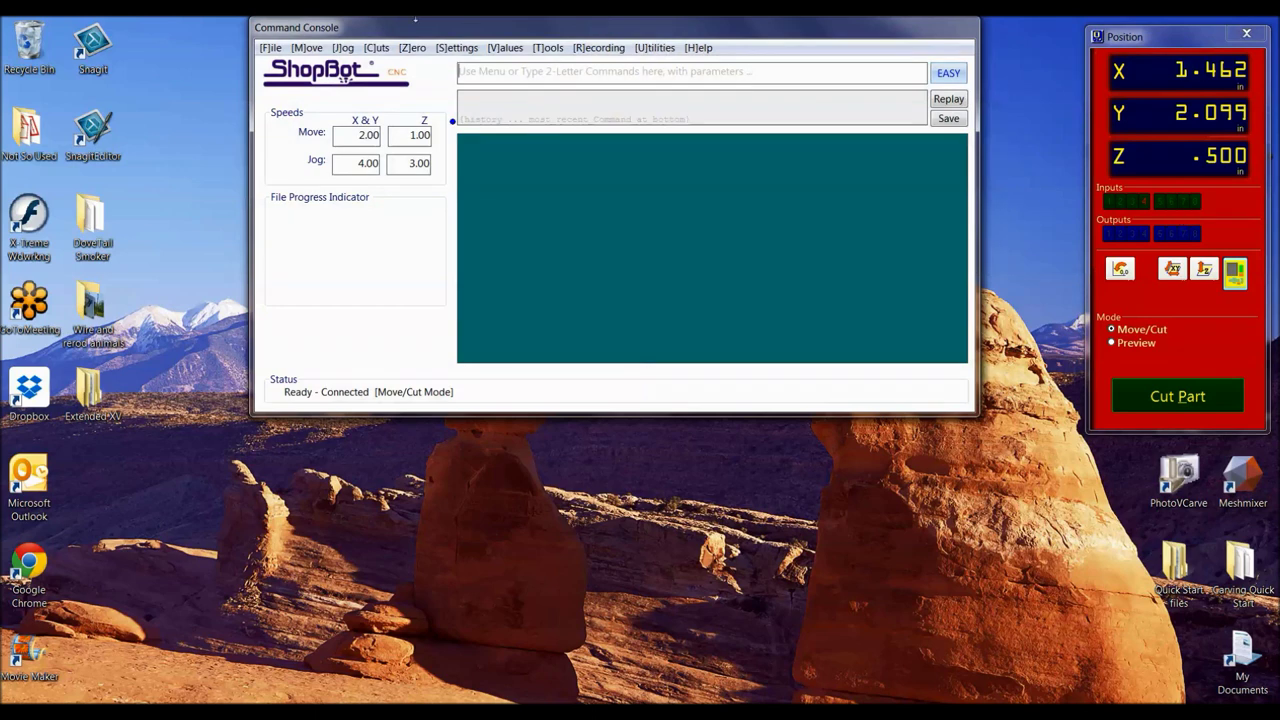
click(266, 51)
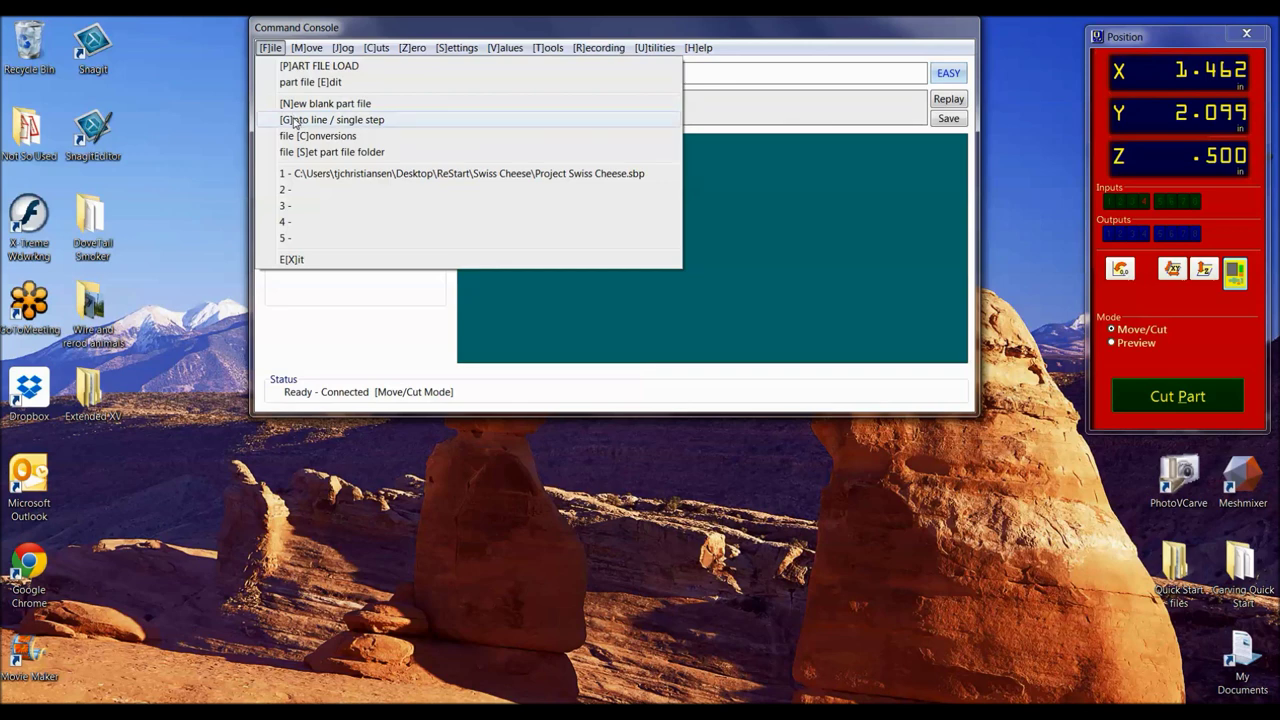
click(305, 122)
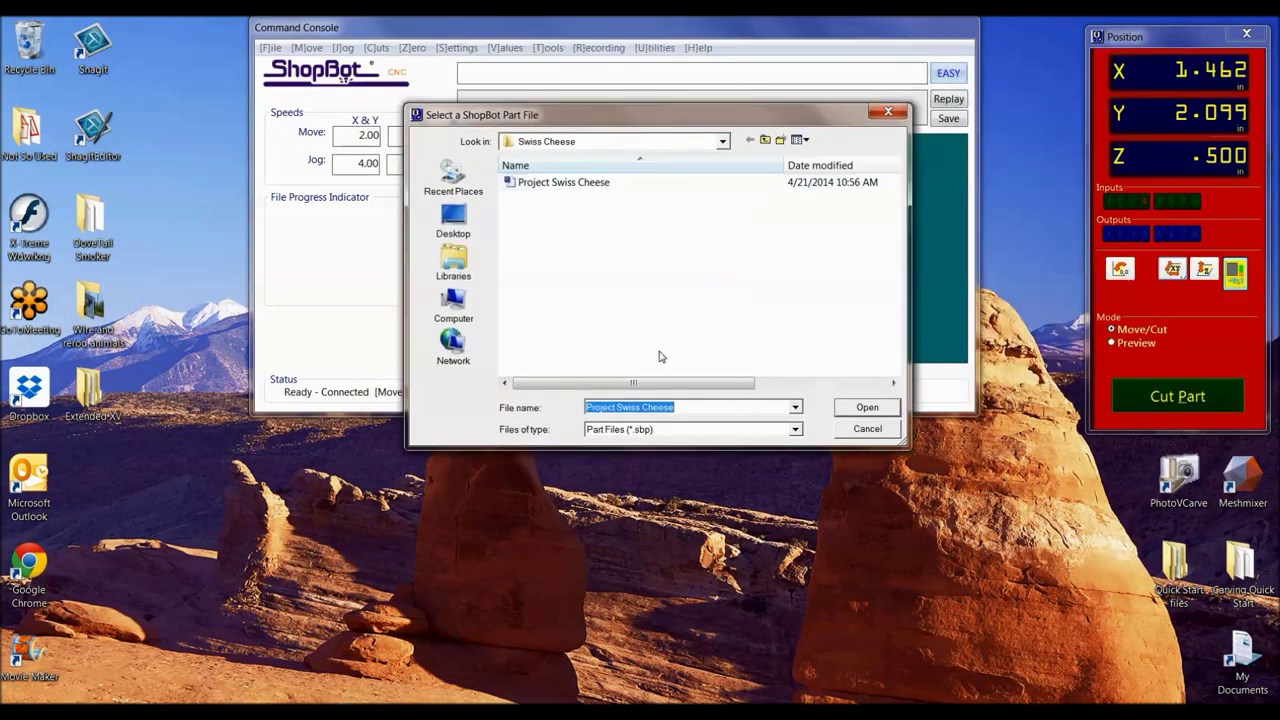
click(866, 408)
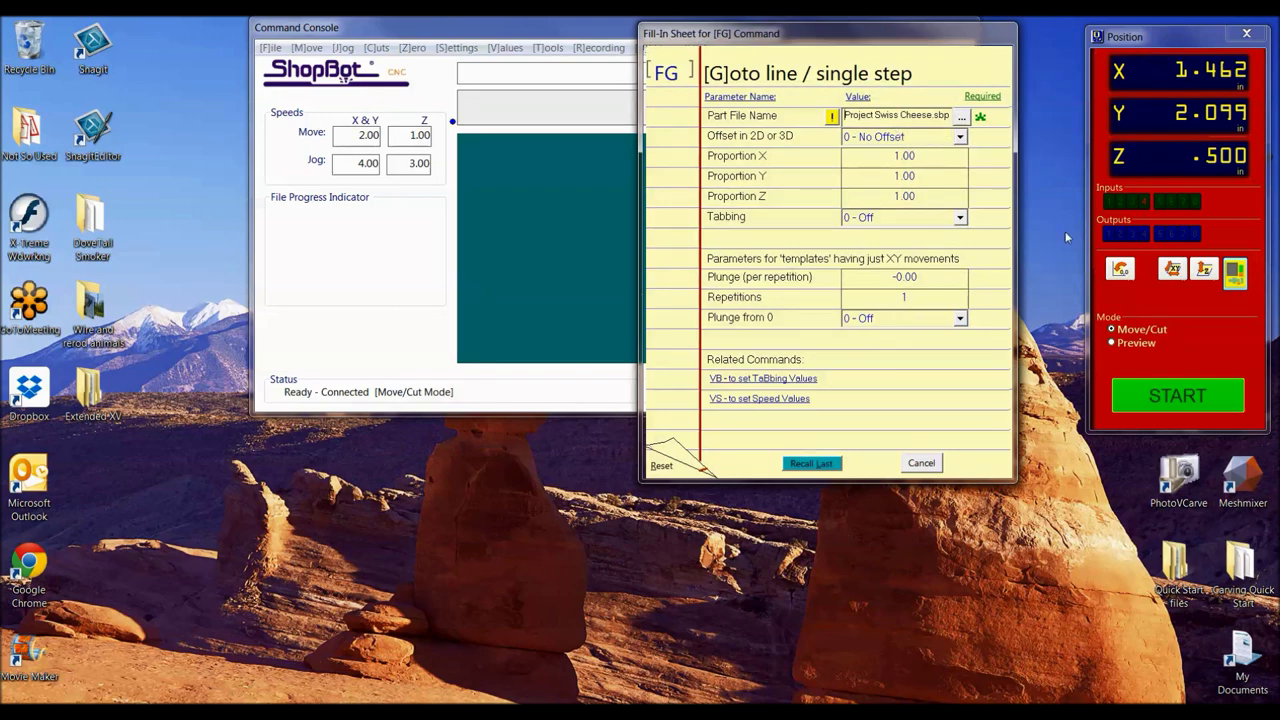
click(1177, 409)
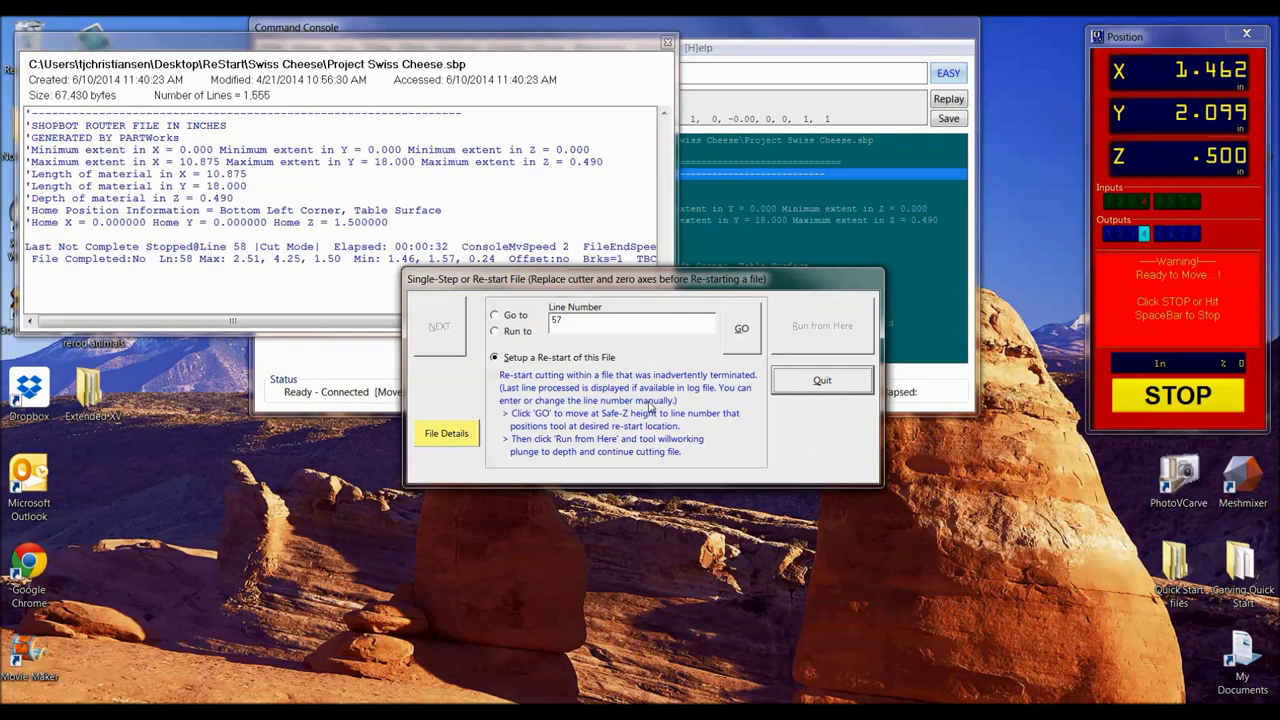
Step: Use the Go to option to move to line 491 of the part file and confirm starting the spindle
drag(583, 326, 537, 318)
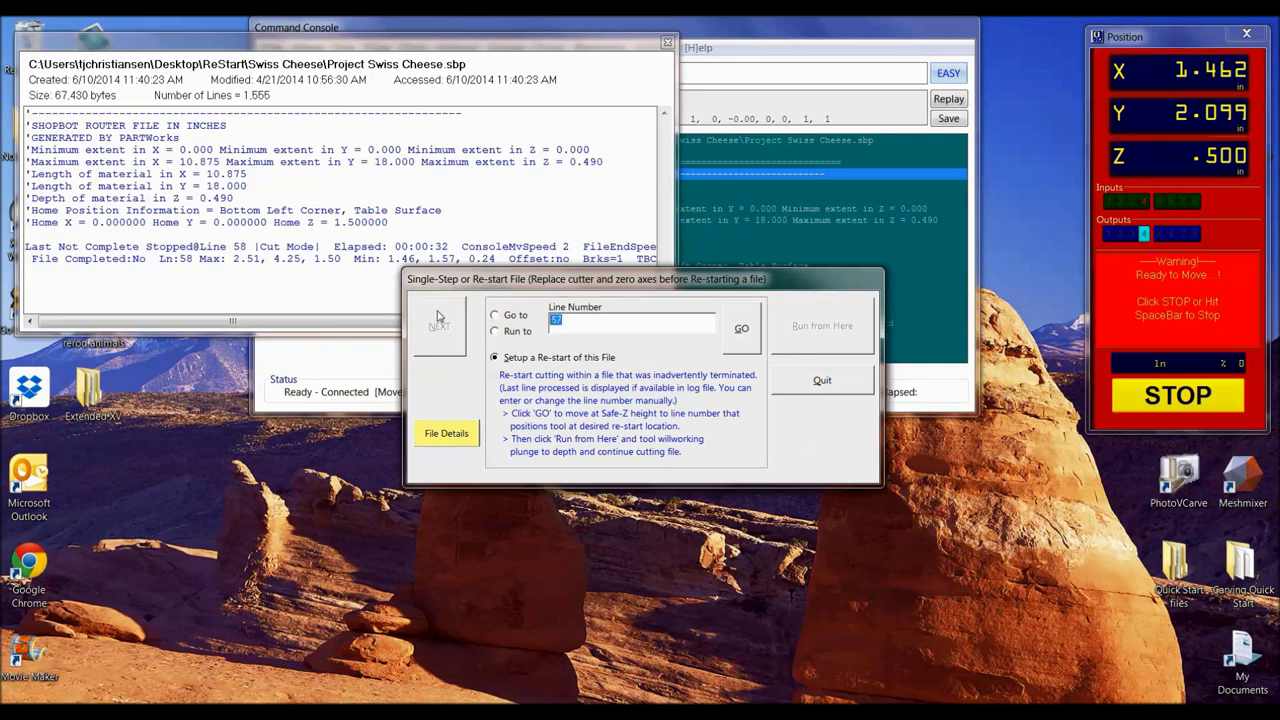
text(491)
click(500, 317)
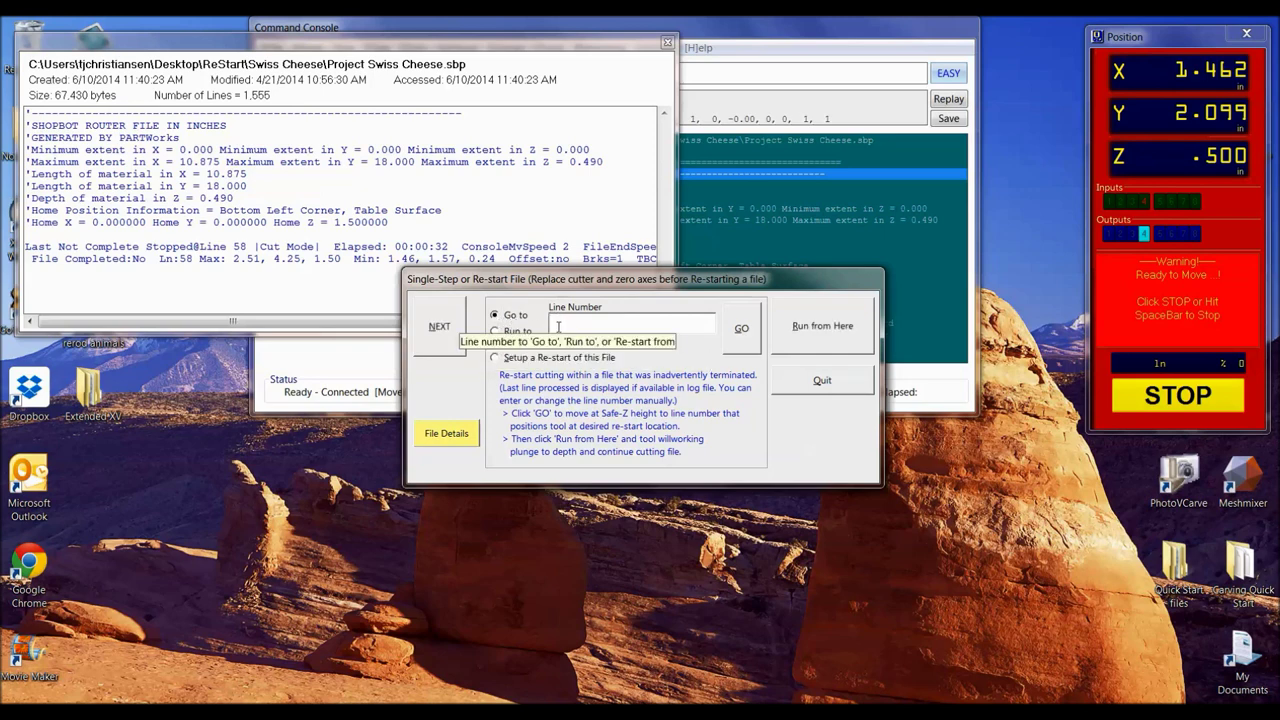
text(491)
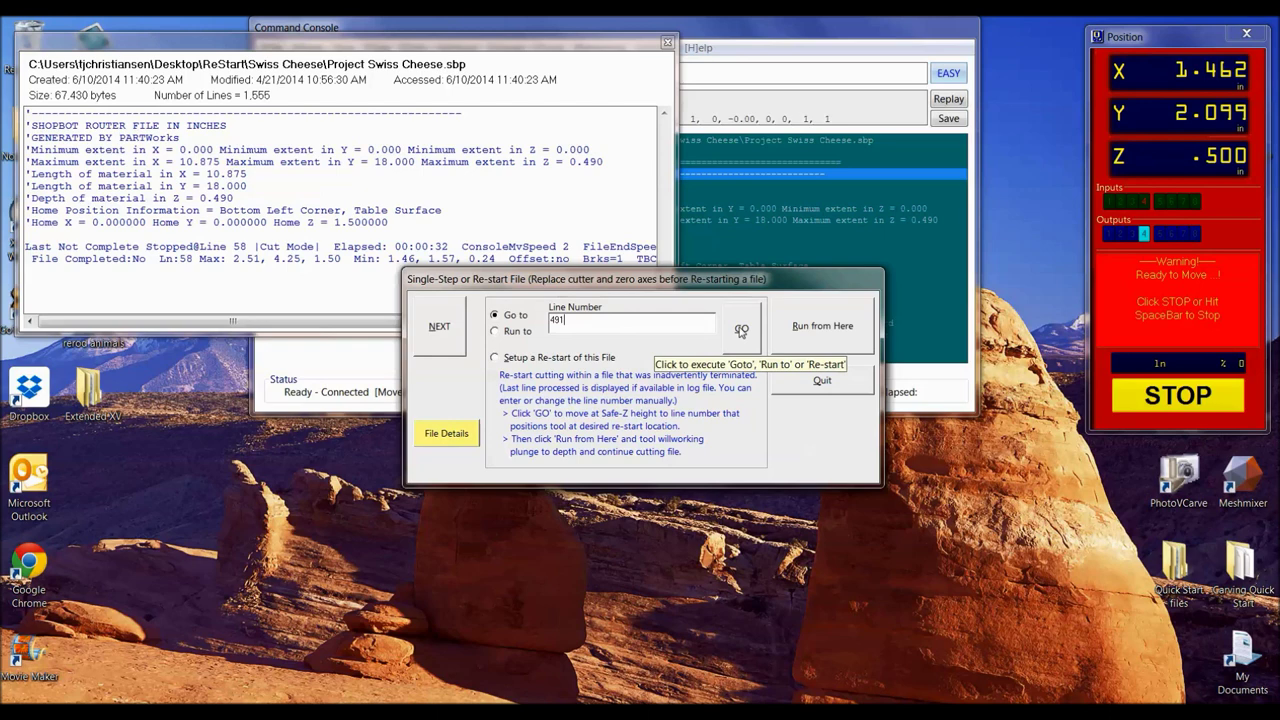
click(741, 330)
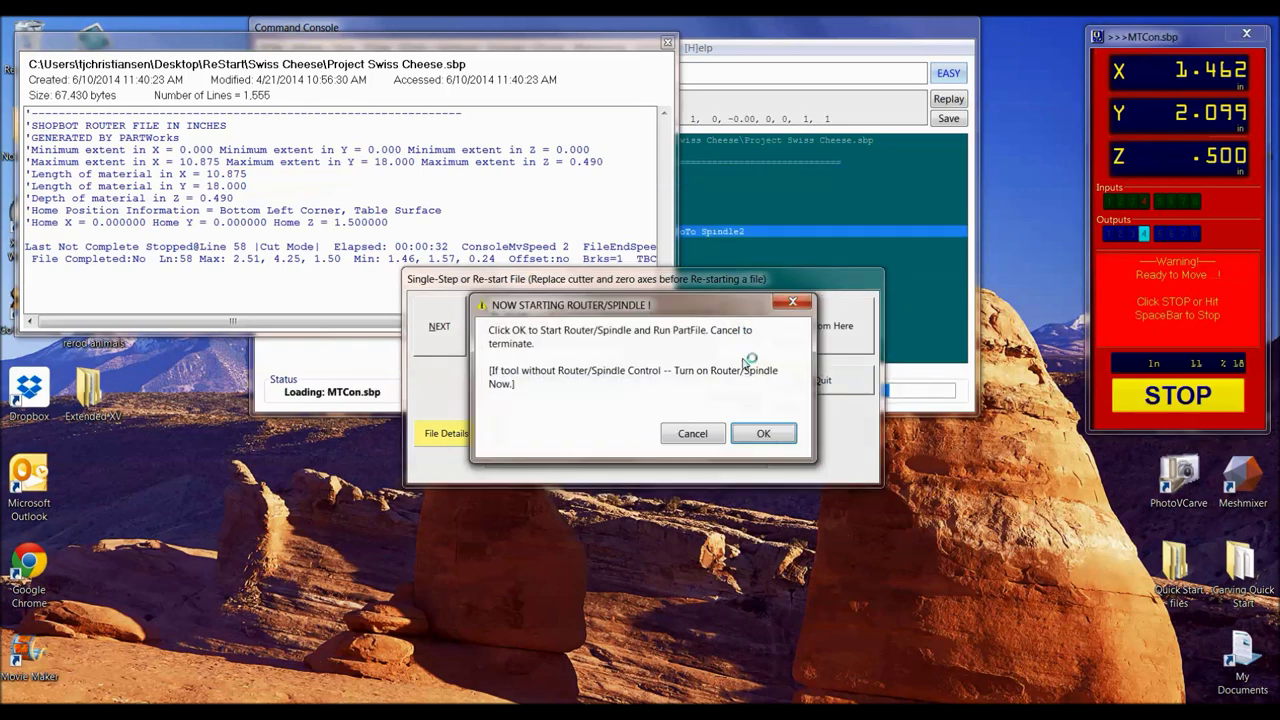
click(760, 435)
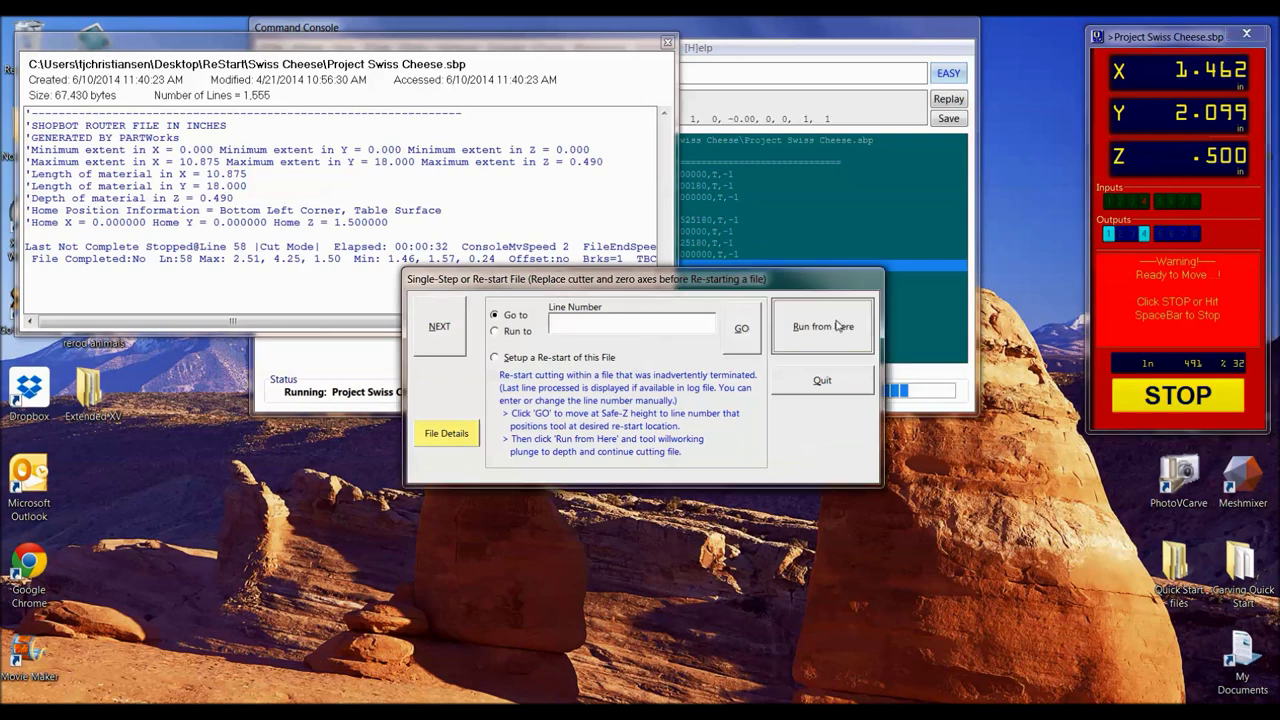
Step: Run the part file from line 491, stop and quit the cut, and play the ReStart video
click(838, 326)
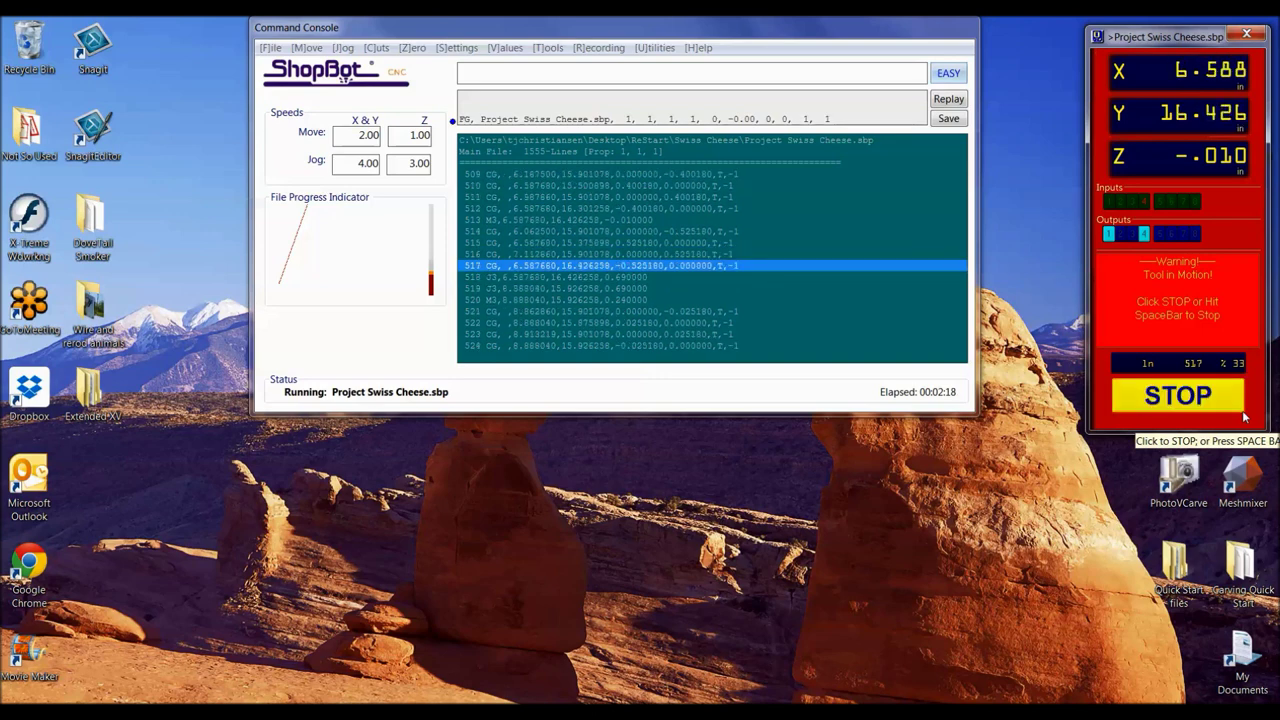
click(1245, 417)
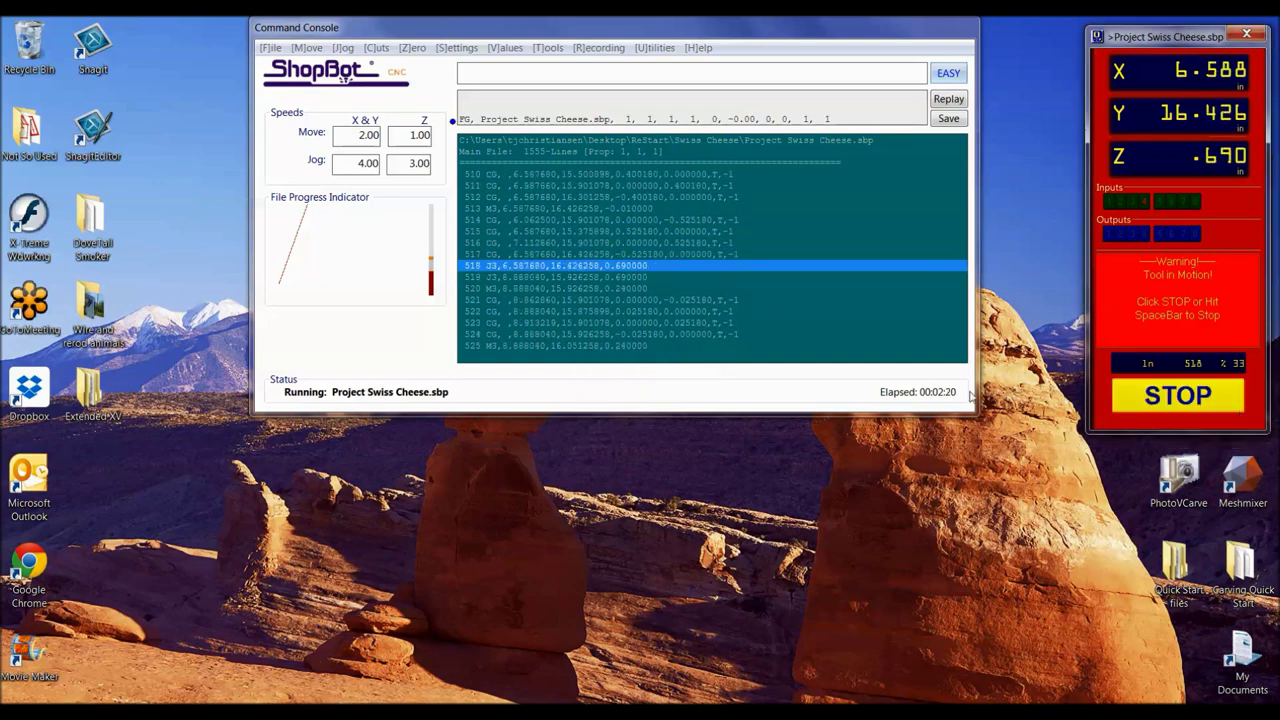
click(490, 412)
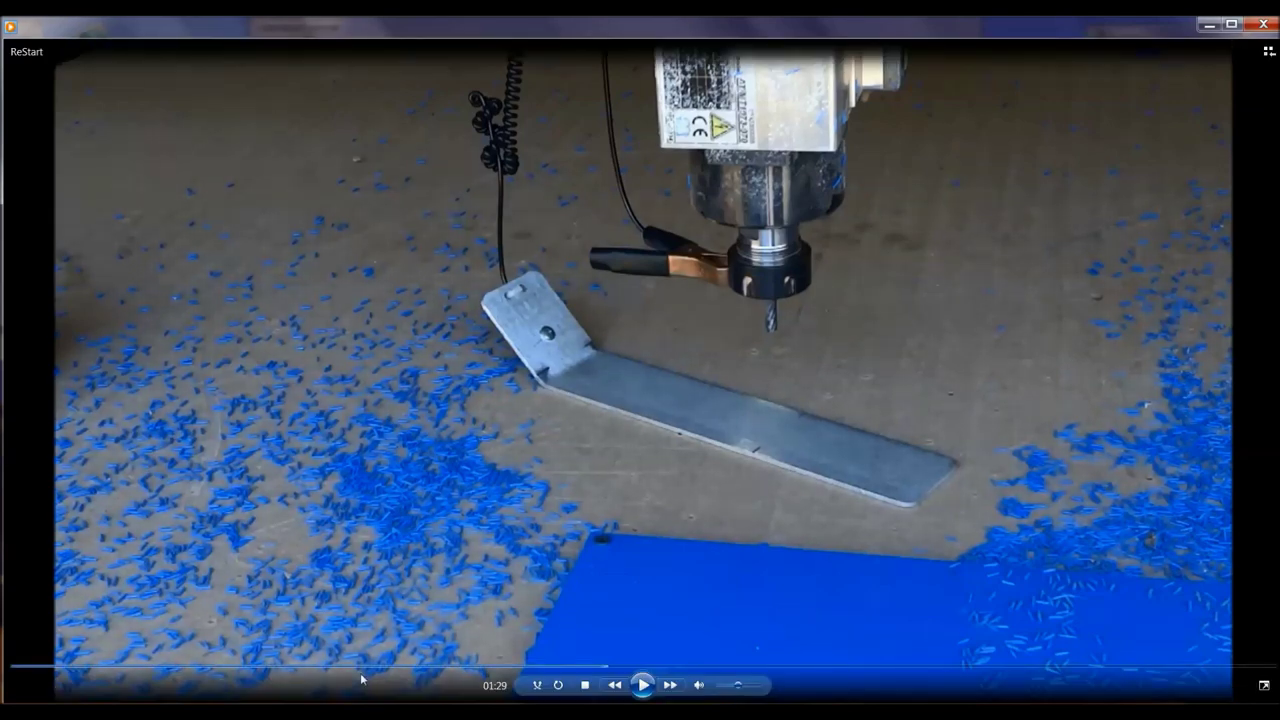
click(643, 688)
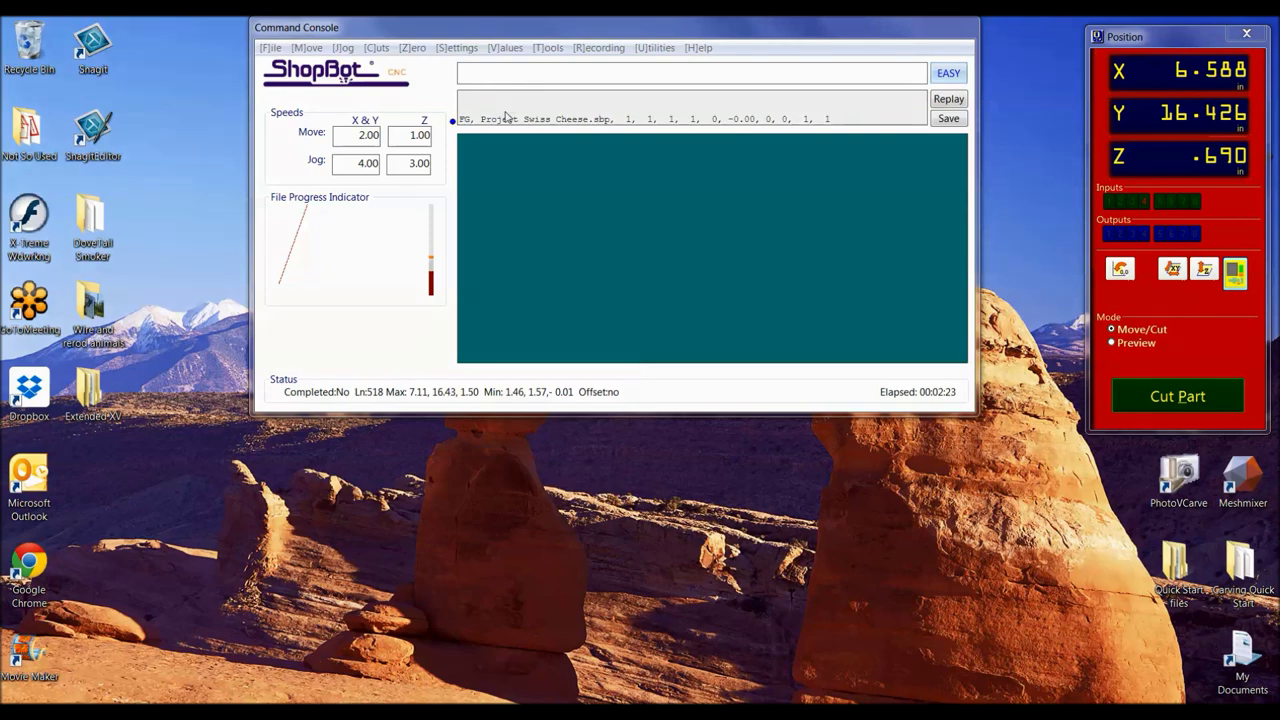
Step: Start Goto line / single step again on Project Swiss Cheese.sbp and go to line 637 with the spindle started
click(262, 47)
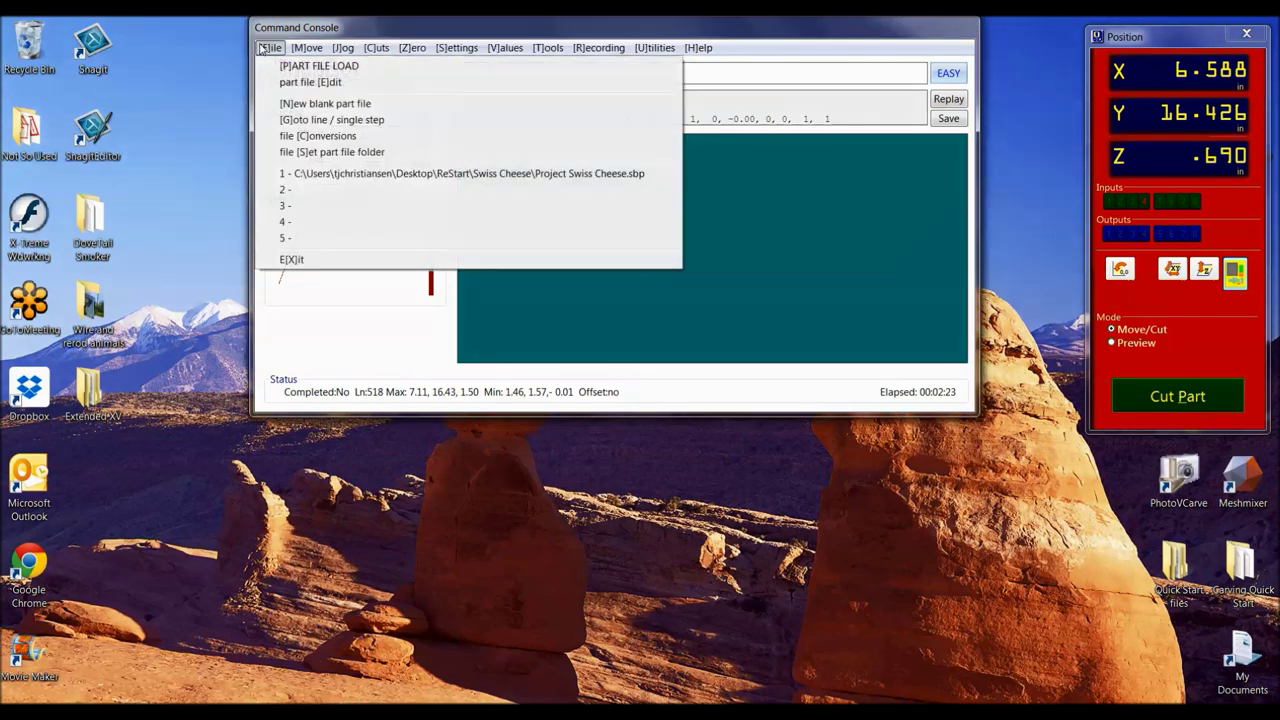
click(316, 121)
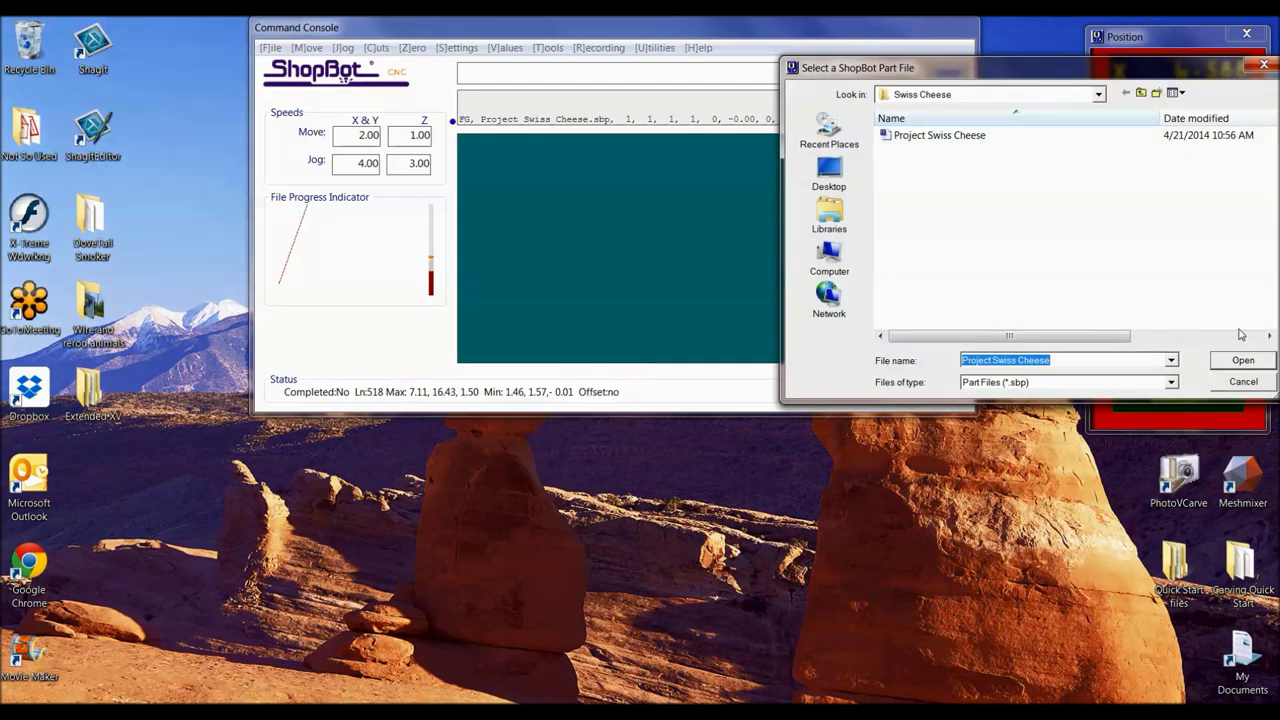
click(1240, 361)
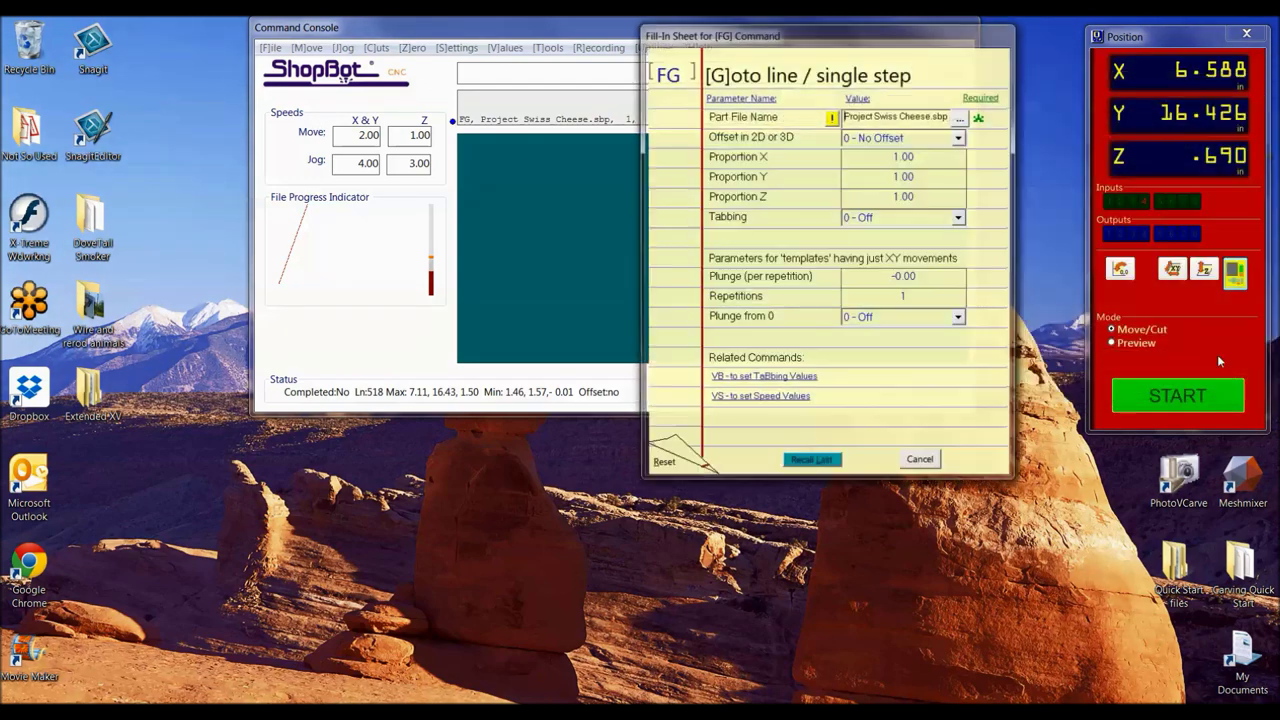
click(1190, 403)
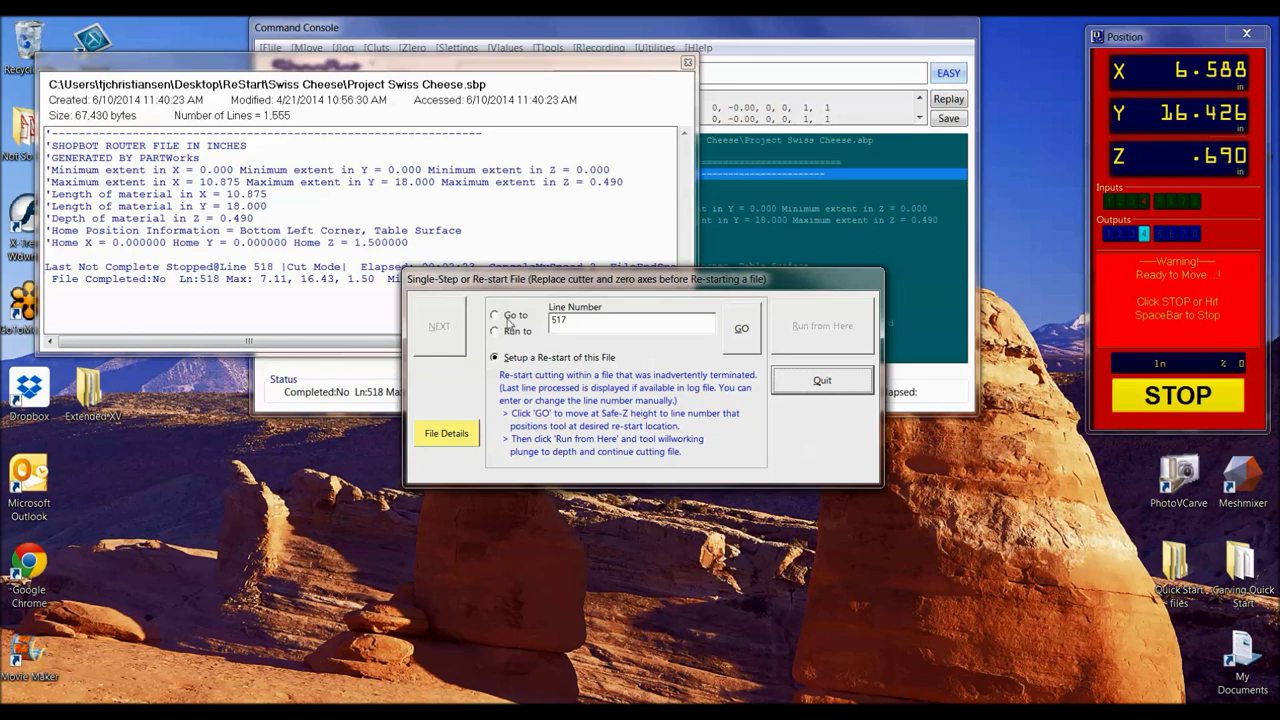
click(494, 316)
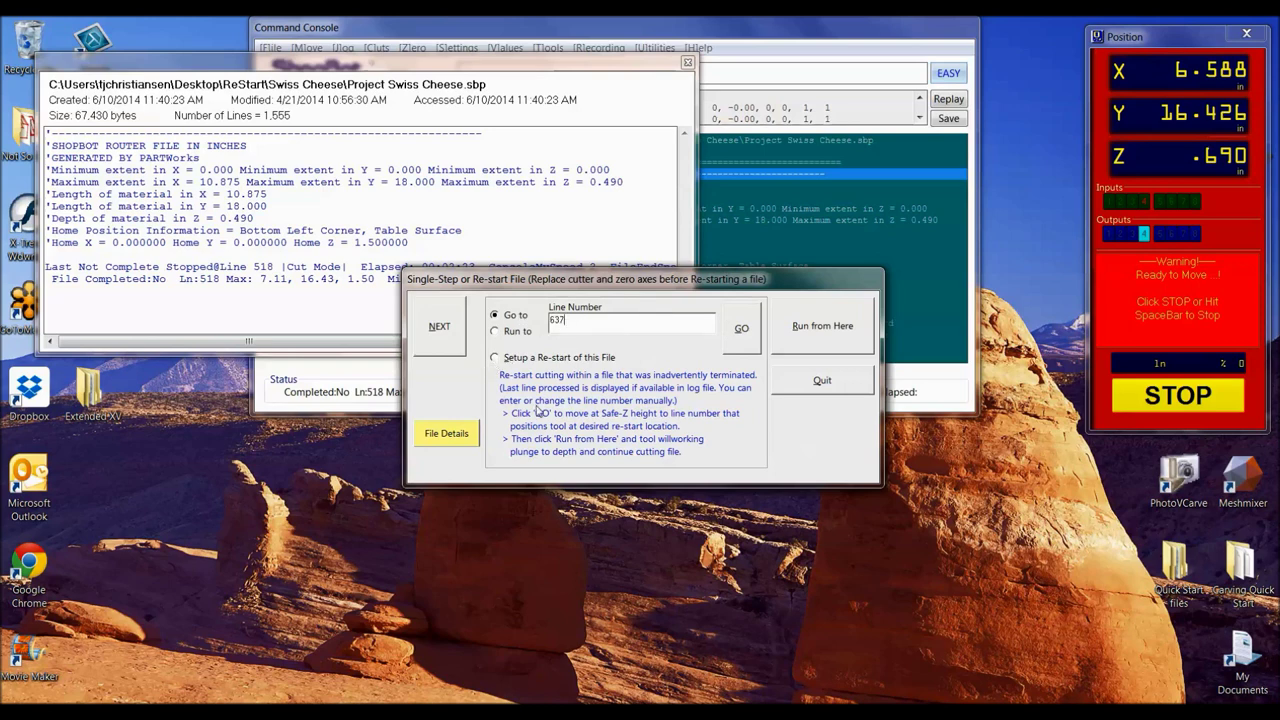
click(742, 334)
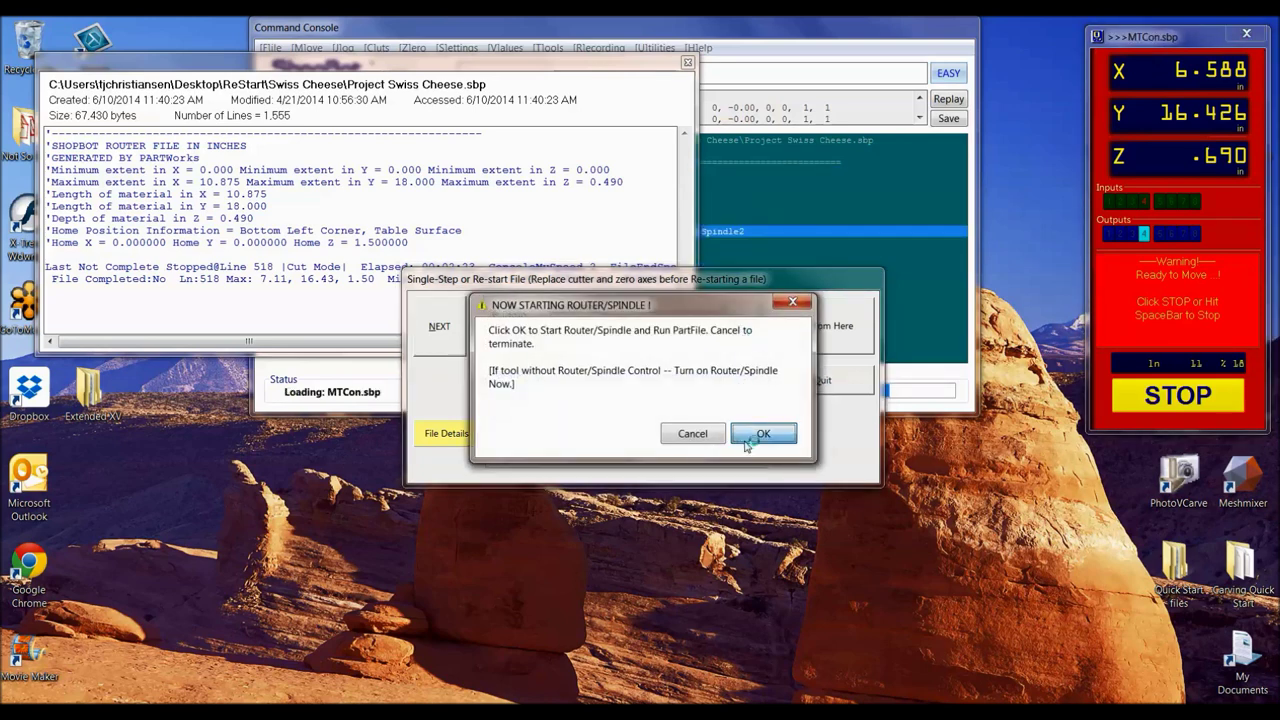
click(760, 434)
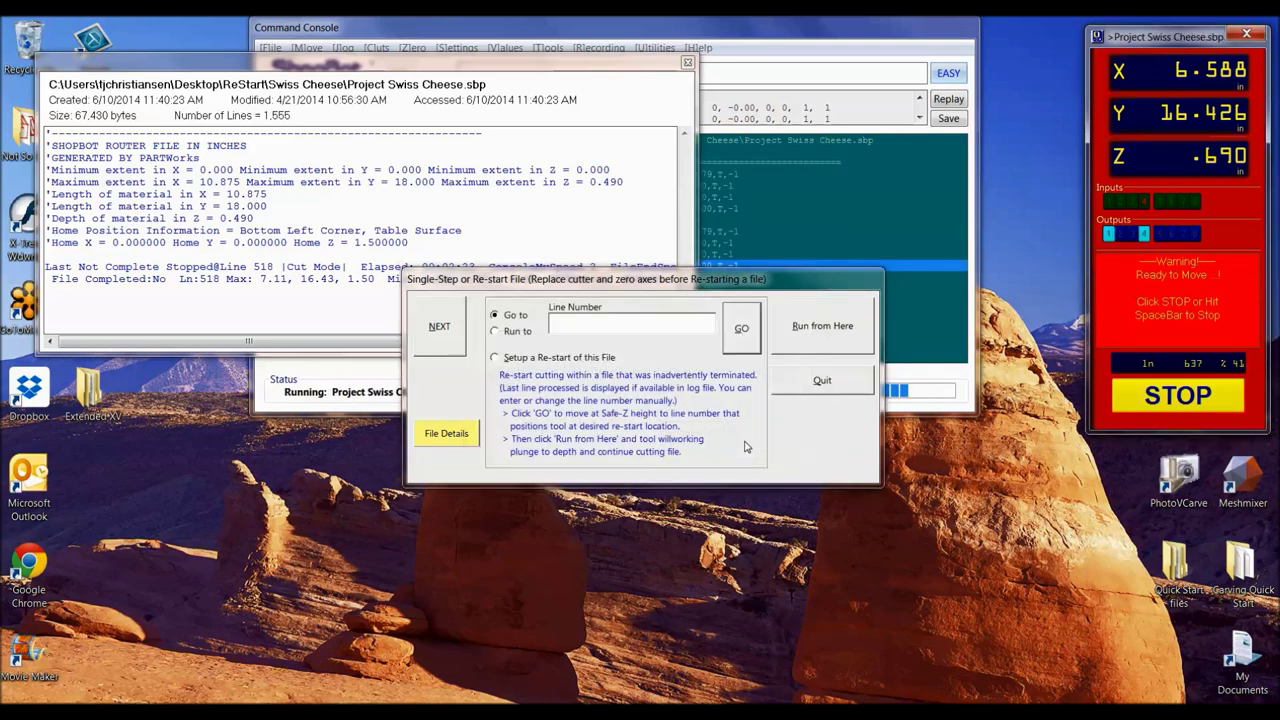
Step: Run the part file from line 637, stop and quit the cut, and exit ShopBot 3
click(800, 344)
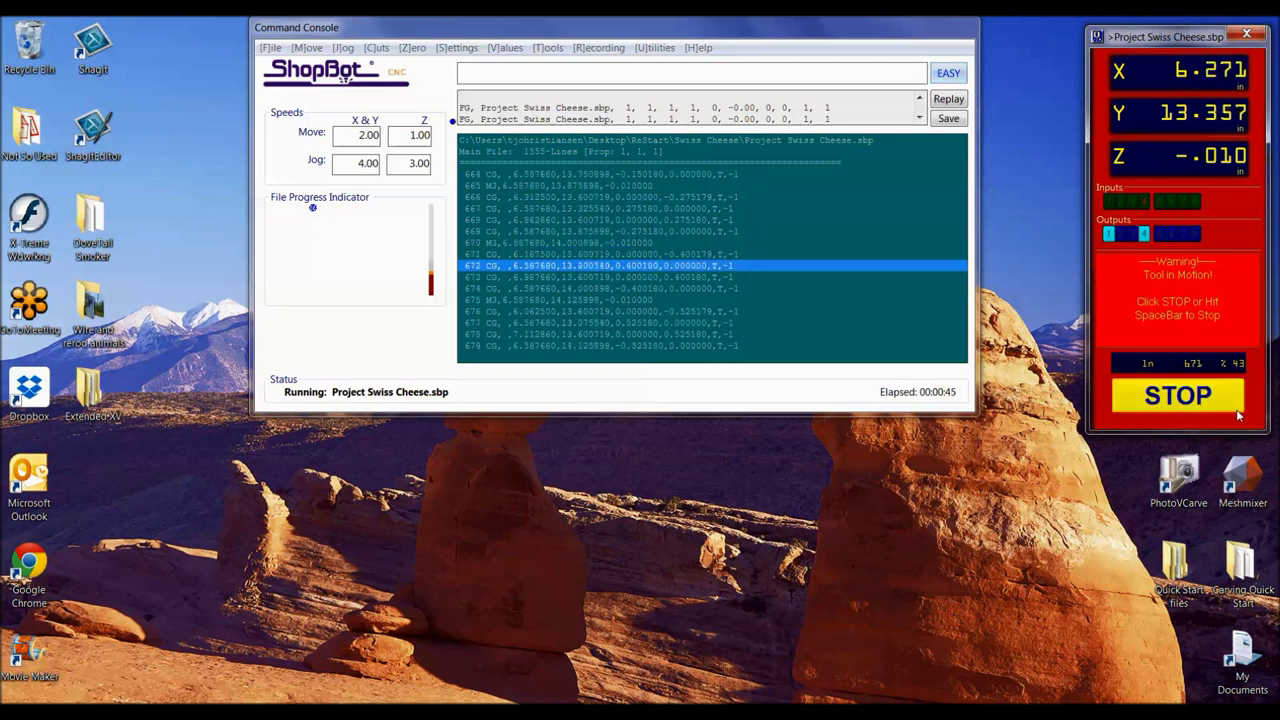
click(1237, 410)
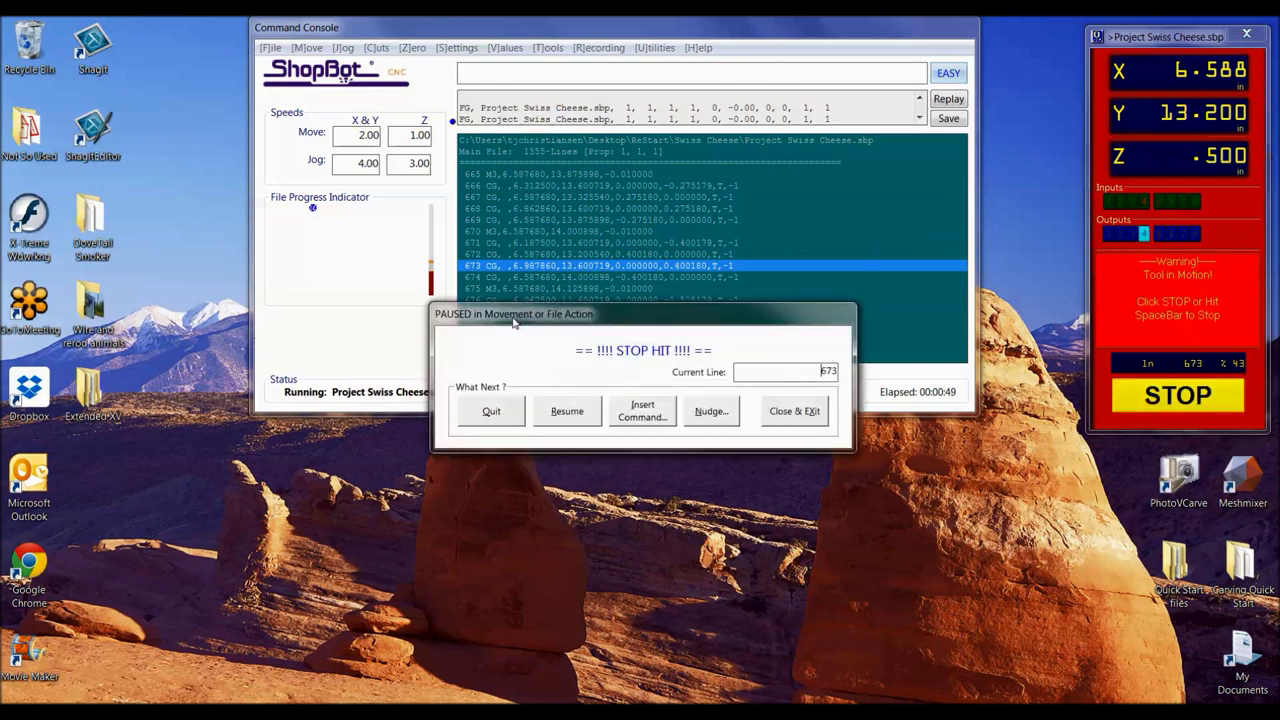
click(491, 411)
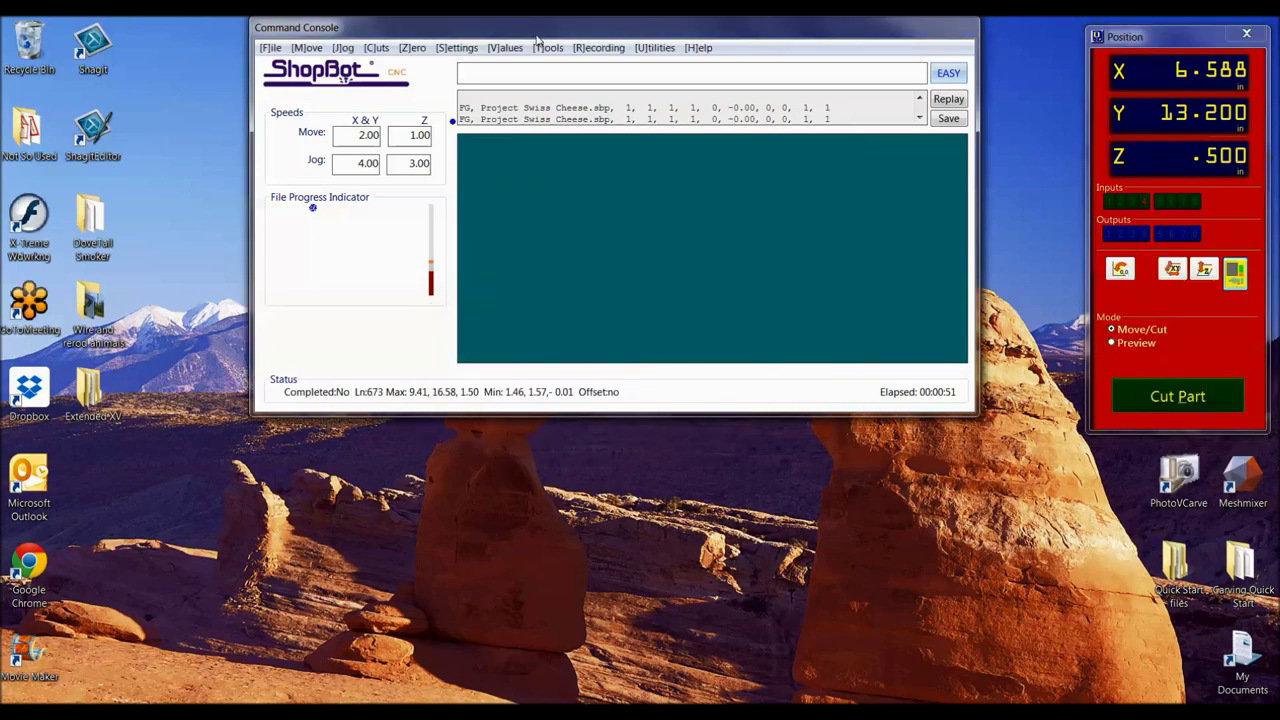
click(268, 48)
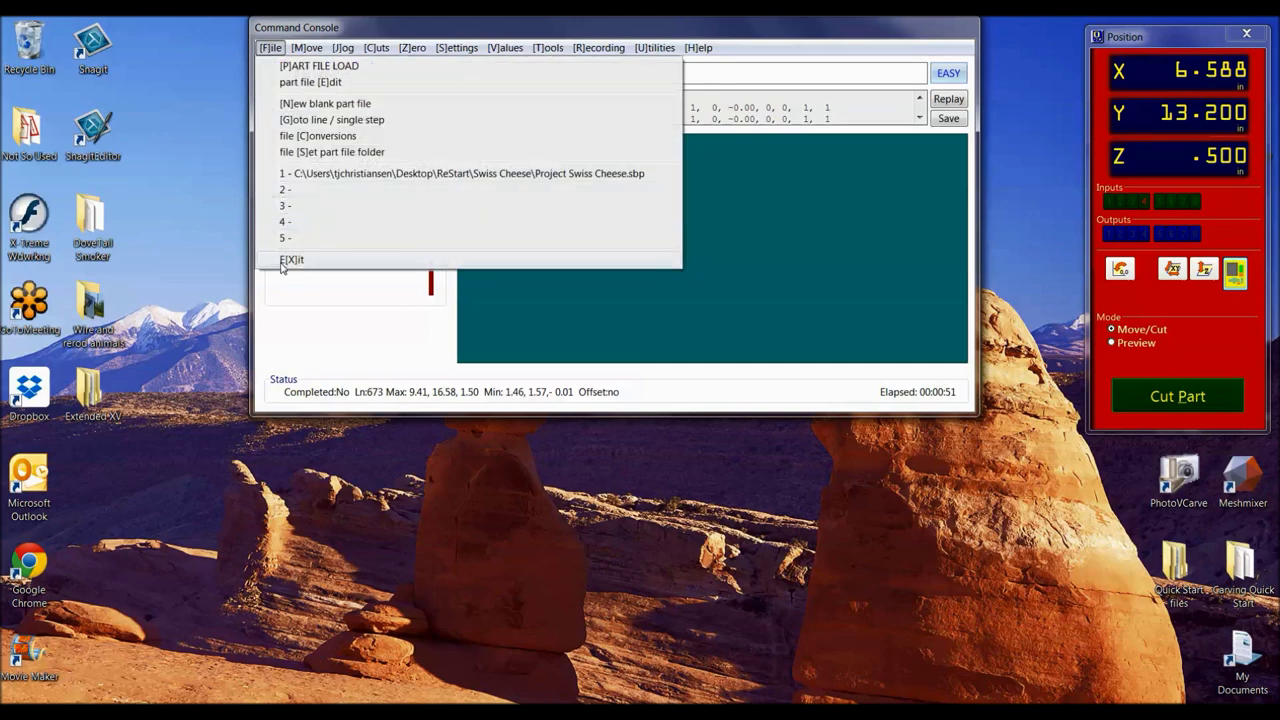
click(283, 257)
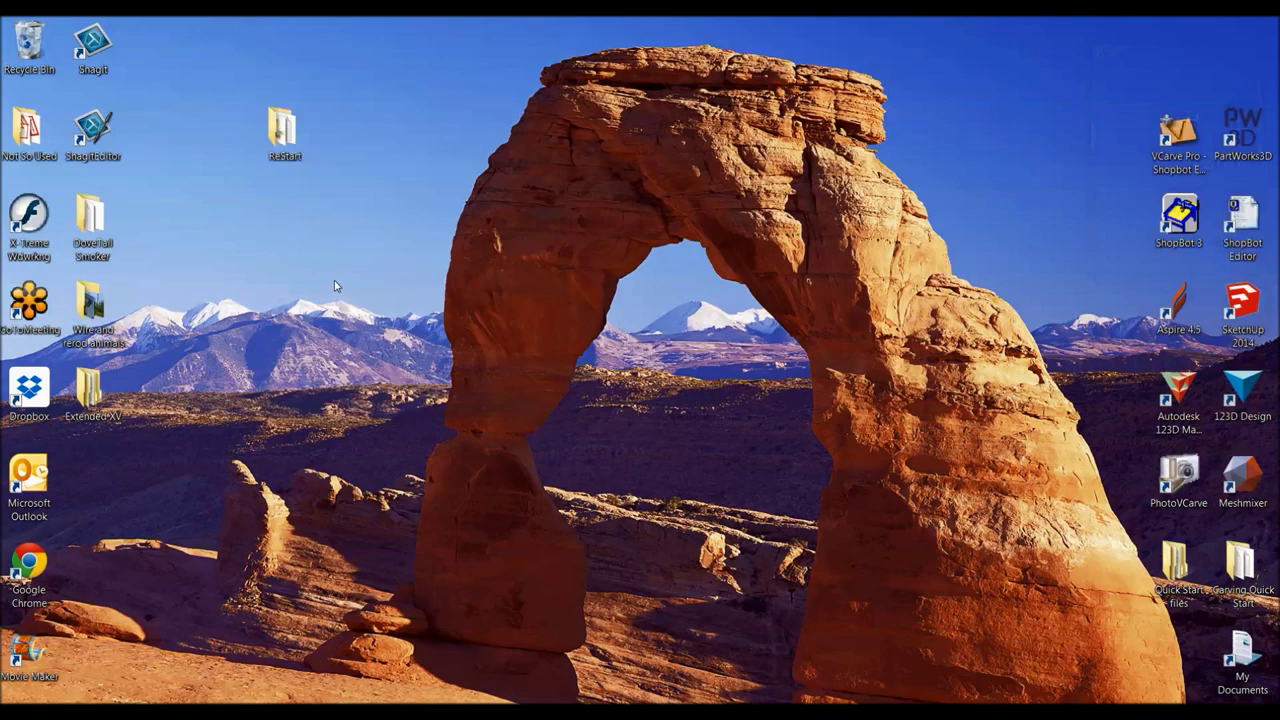
Step: Open the PROJECT SWISS CHEESE637 log from ReStart's Swiss Cheese folder, compare its two stop entries, and close it
double_click(286, 133)
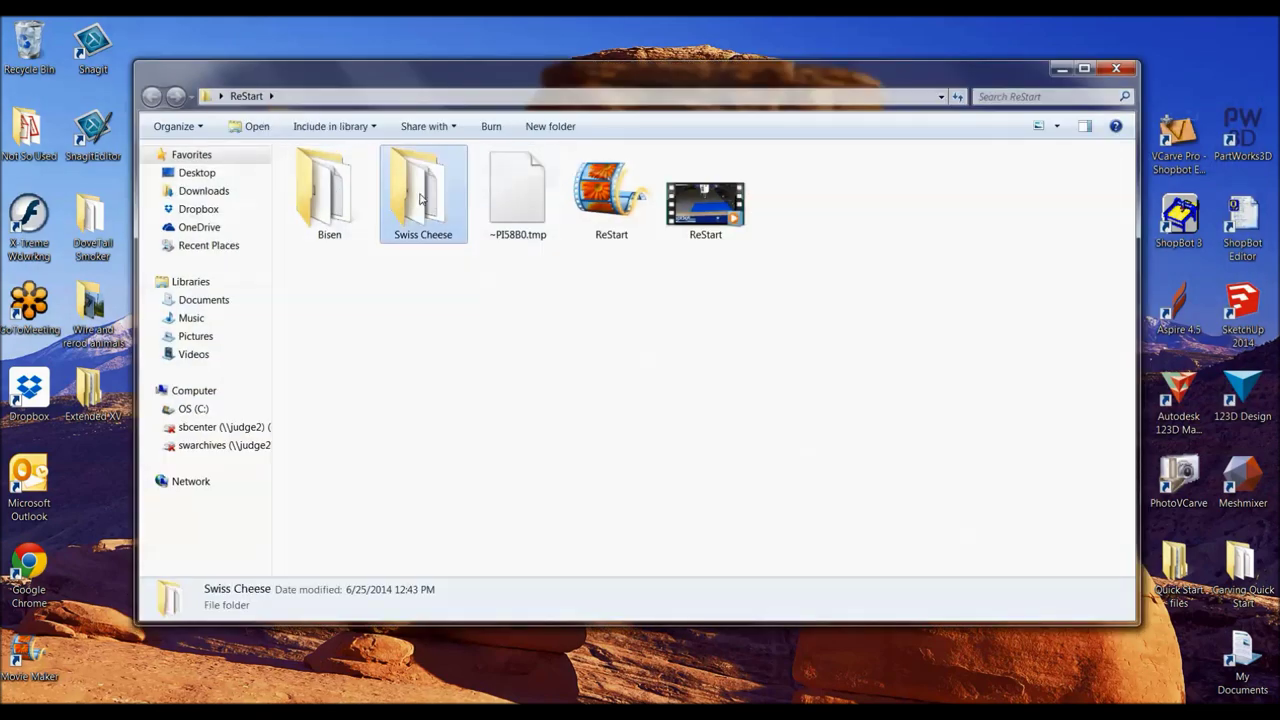
double_click(422, 198)
double_click(590, 217)
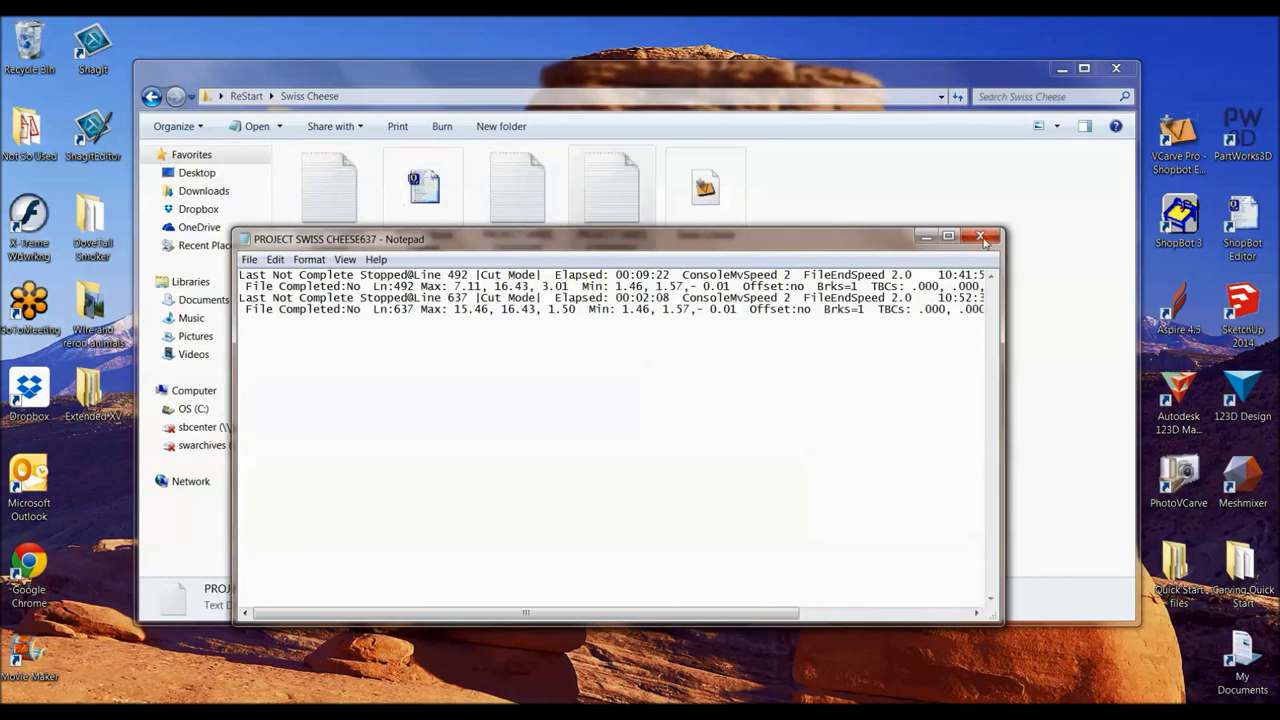
click(948, 237)
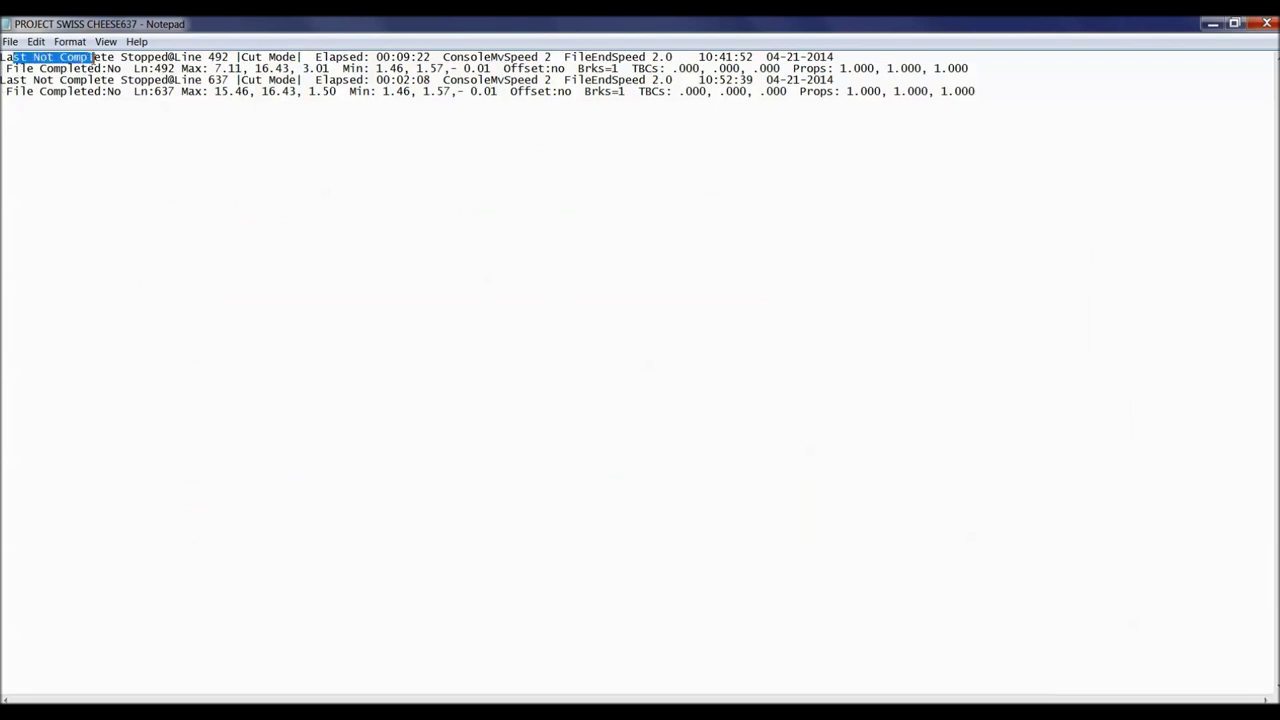
drag(92, 57, 205, 57)
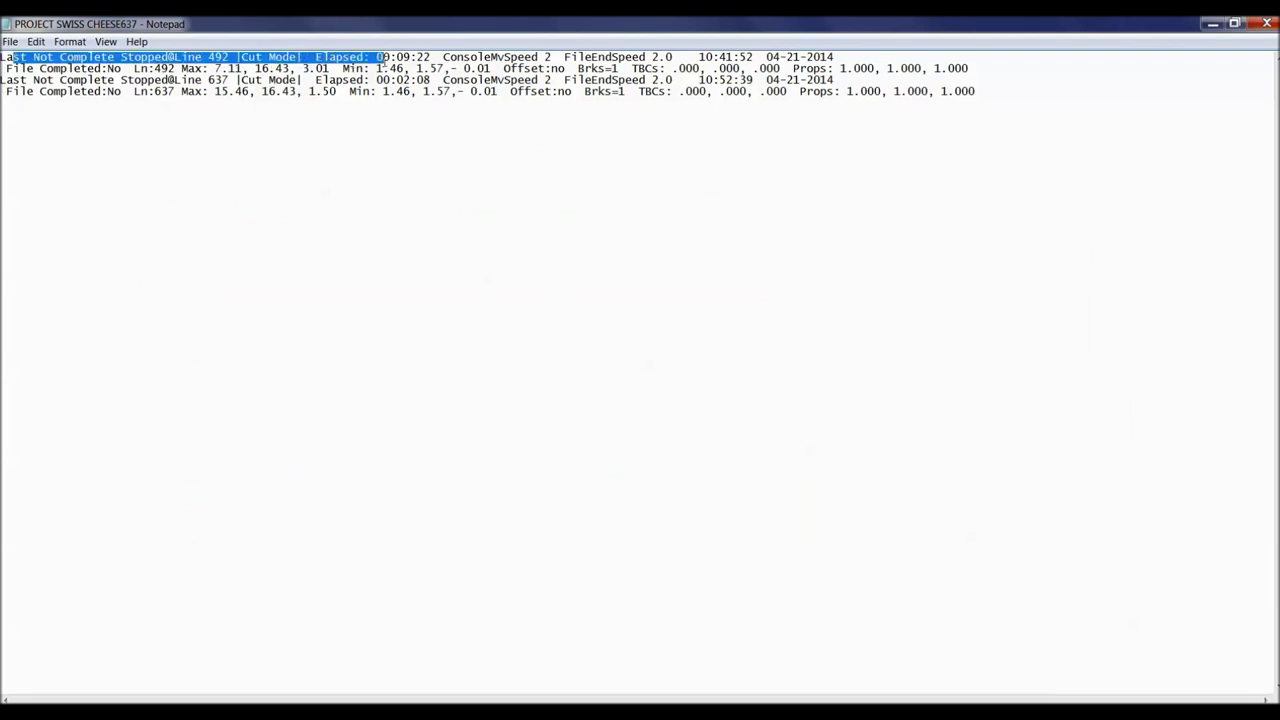
drag(382, 62, 432, 62)
drag(2, 80, 477, 69)
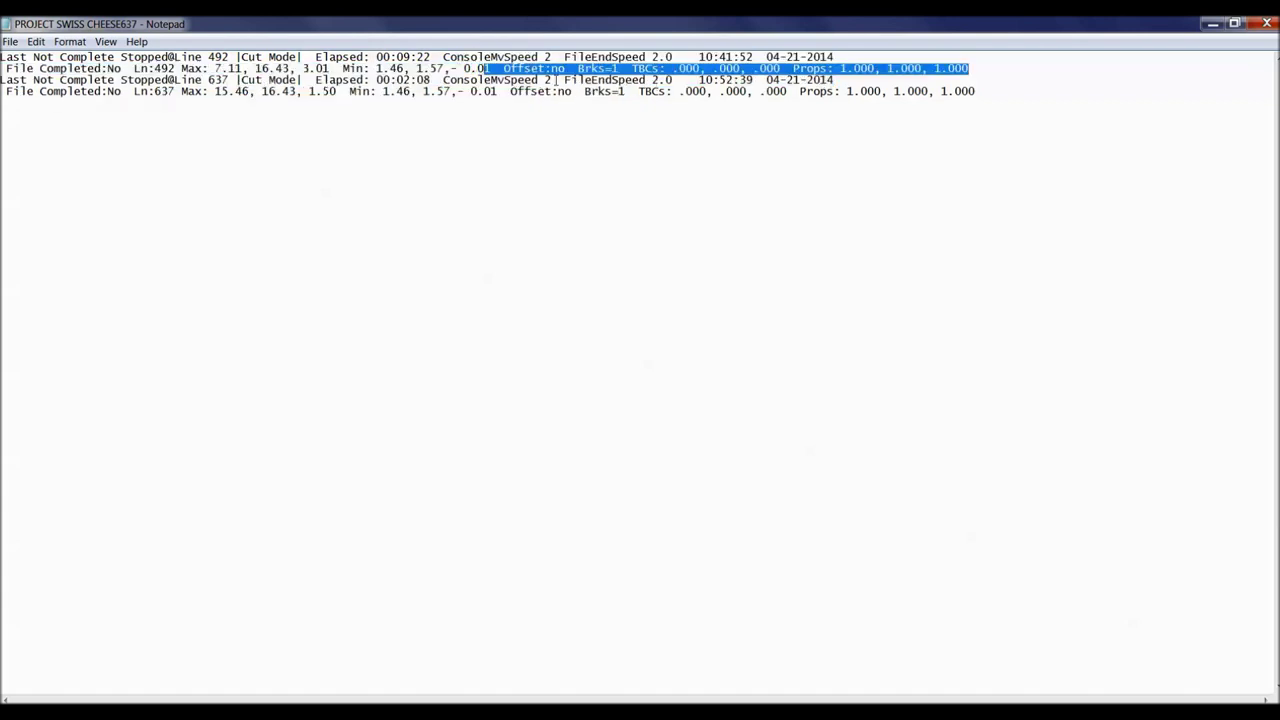
click(1266, 23)
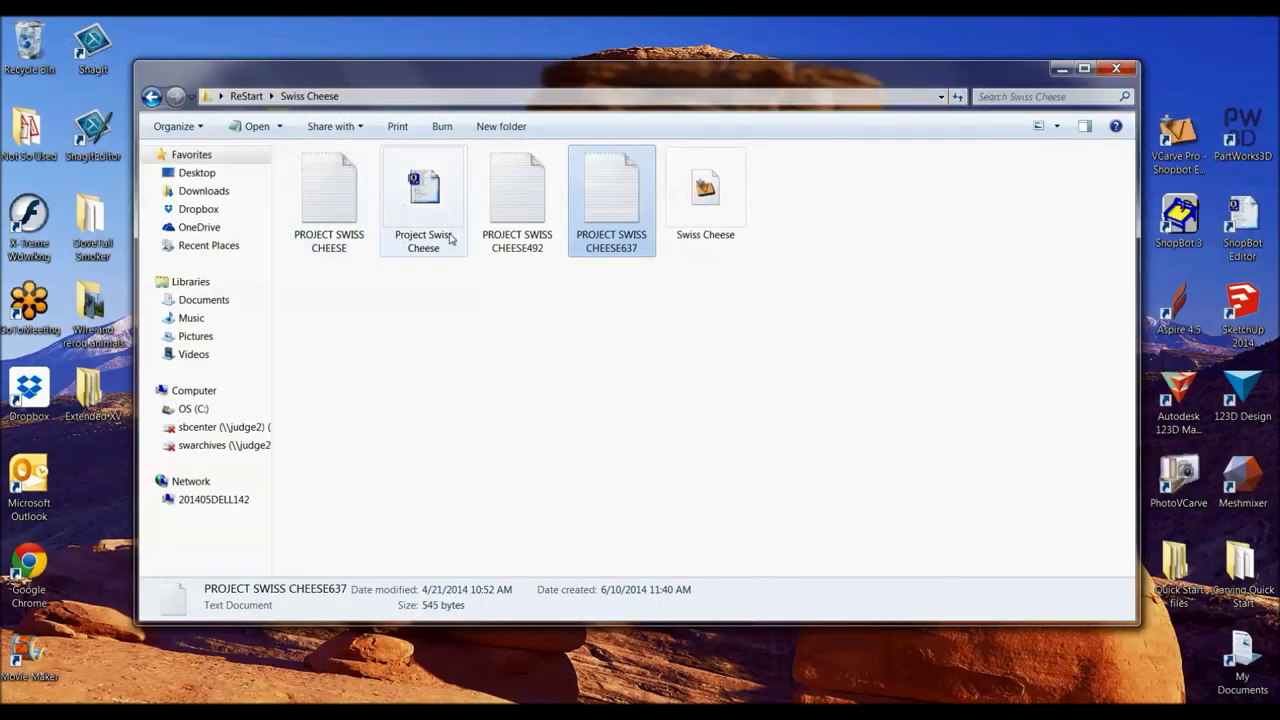
Step: Open the PROJECT SWISS CHEESE log maximized, review its stopped-line entries from the different runs, and close it
double_click(338, 222)
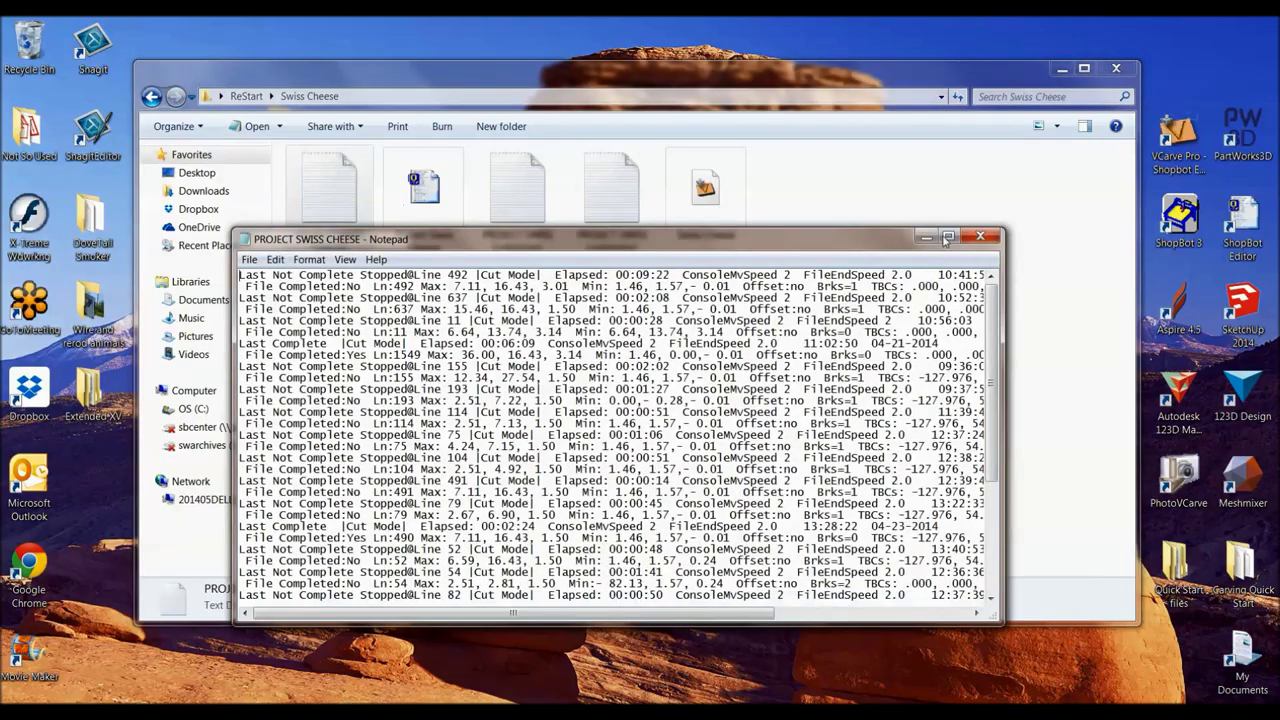
click(948, 237)
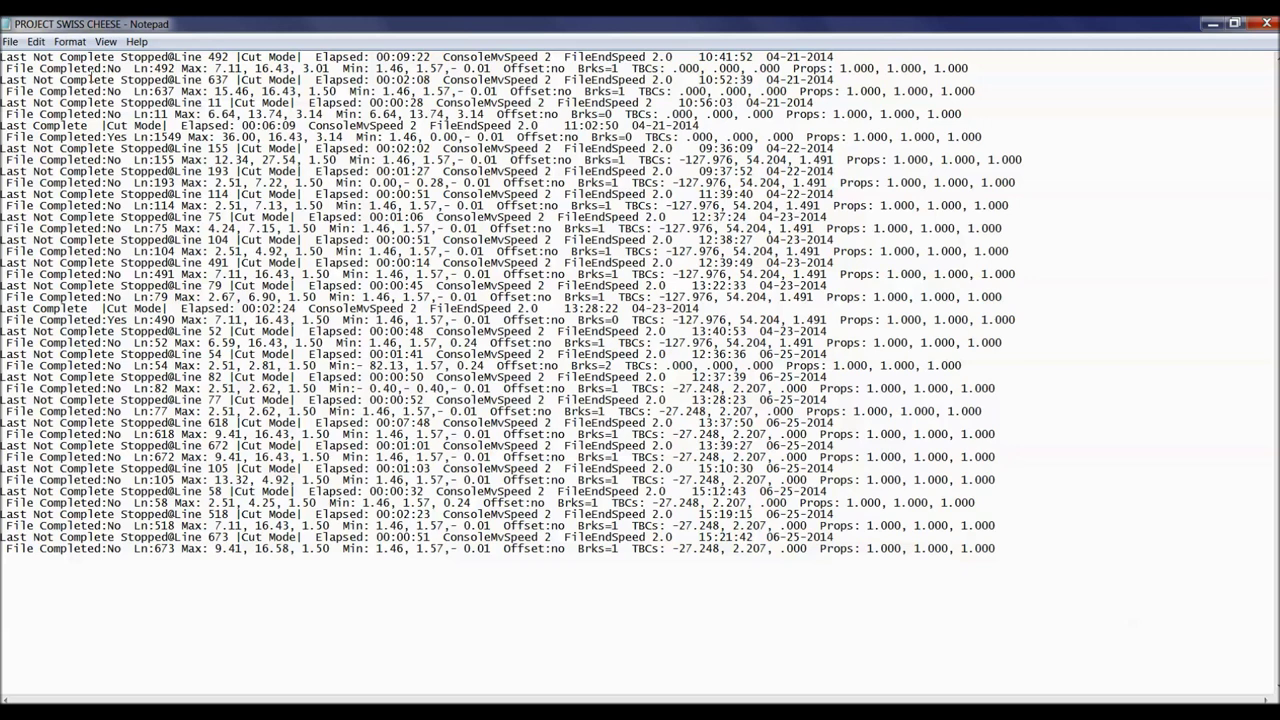
drag(141, 537, 428, 538)
drag(130, 218, 300, 370)
click(152, 365)
click(1262, 22)
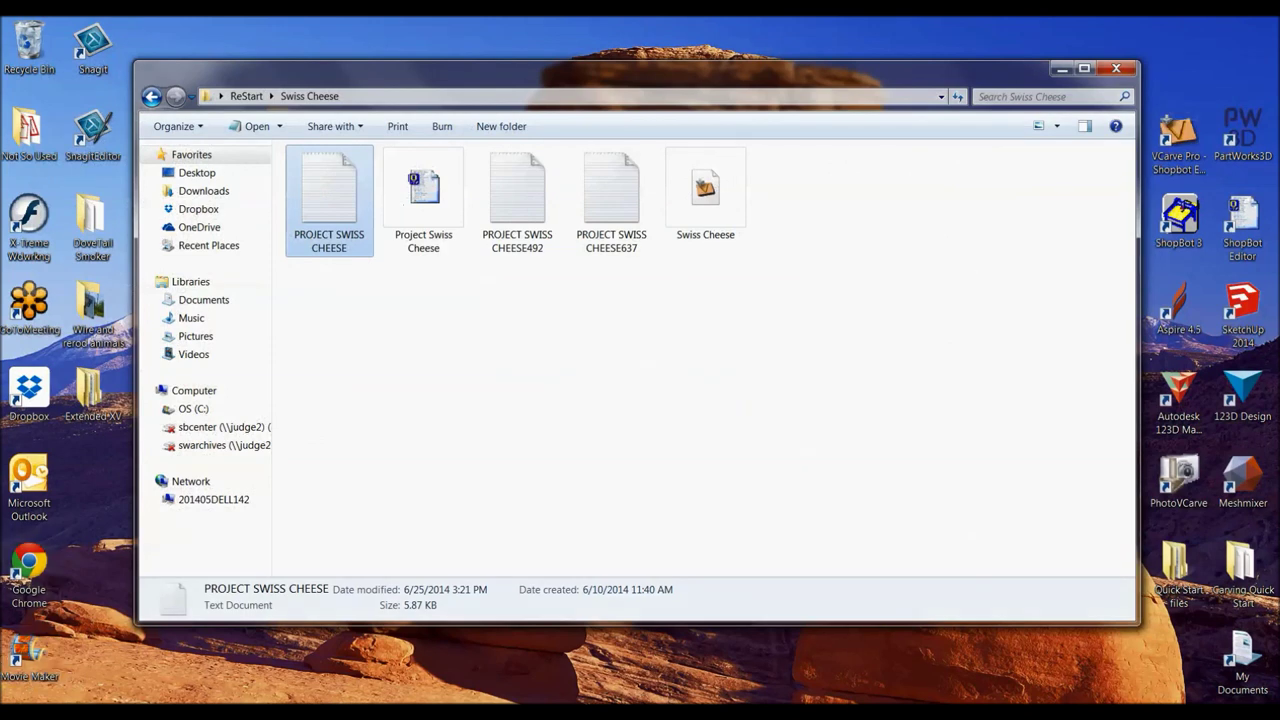
Step: Close the finished video in the media player, check the stop entry in the PROJECT SWISS CHEESE492 log, and close that log
click(114, 650)
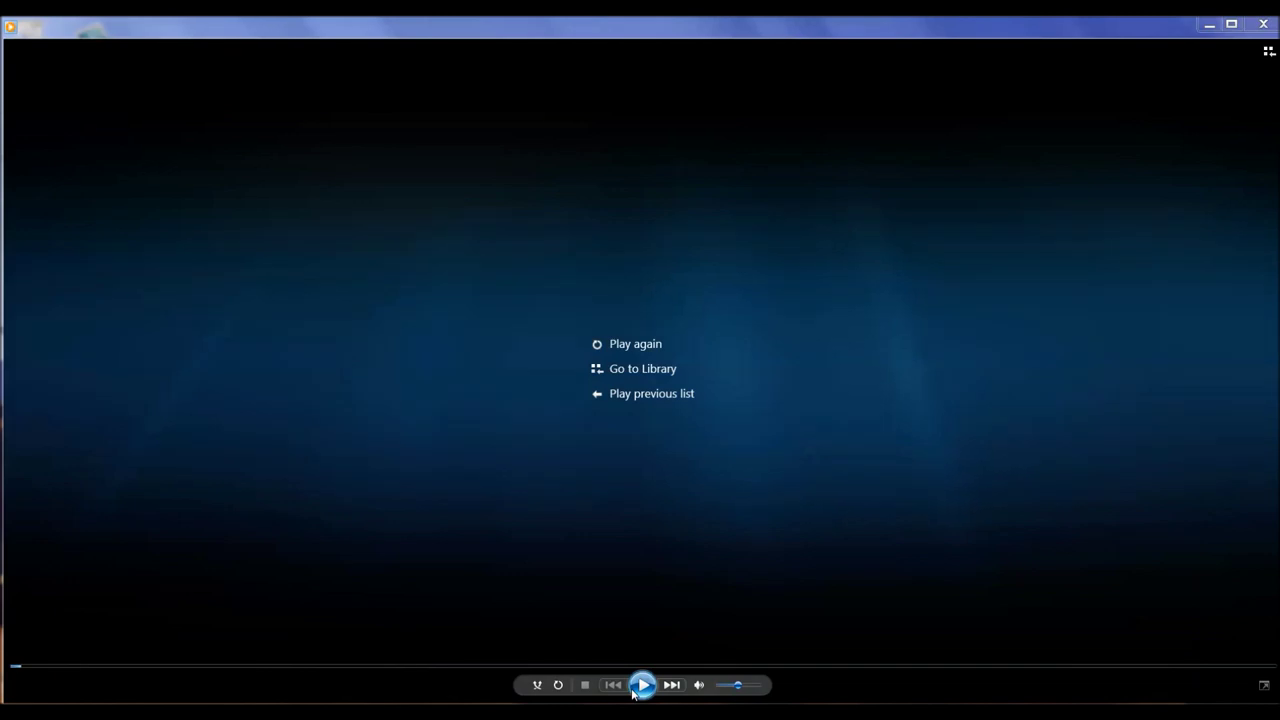
click(1263, 23)
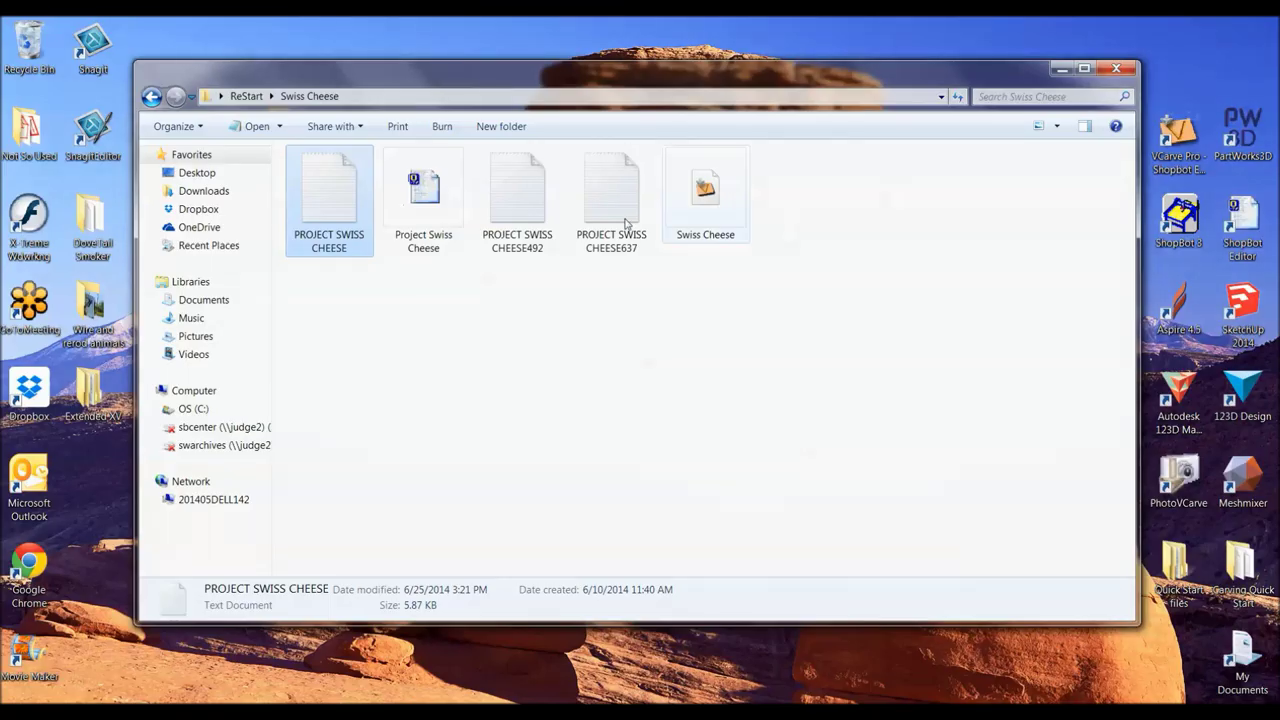
double_click(518, 208)
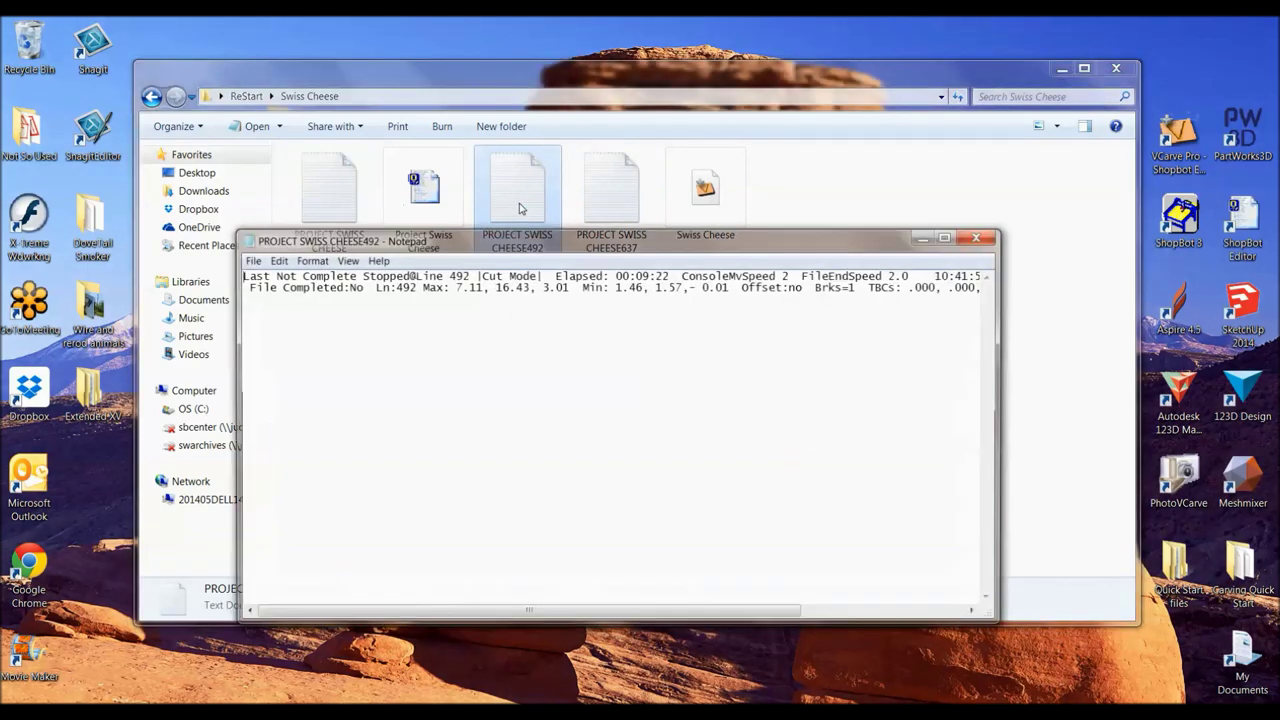
click(976, 238)
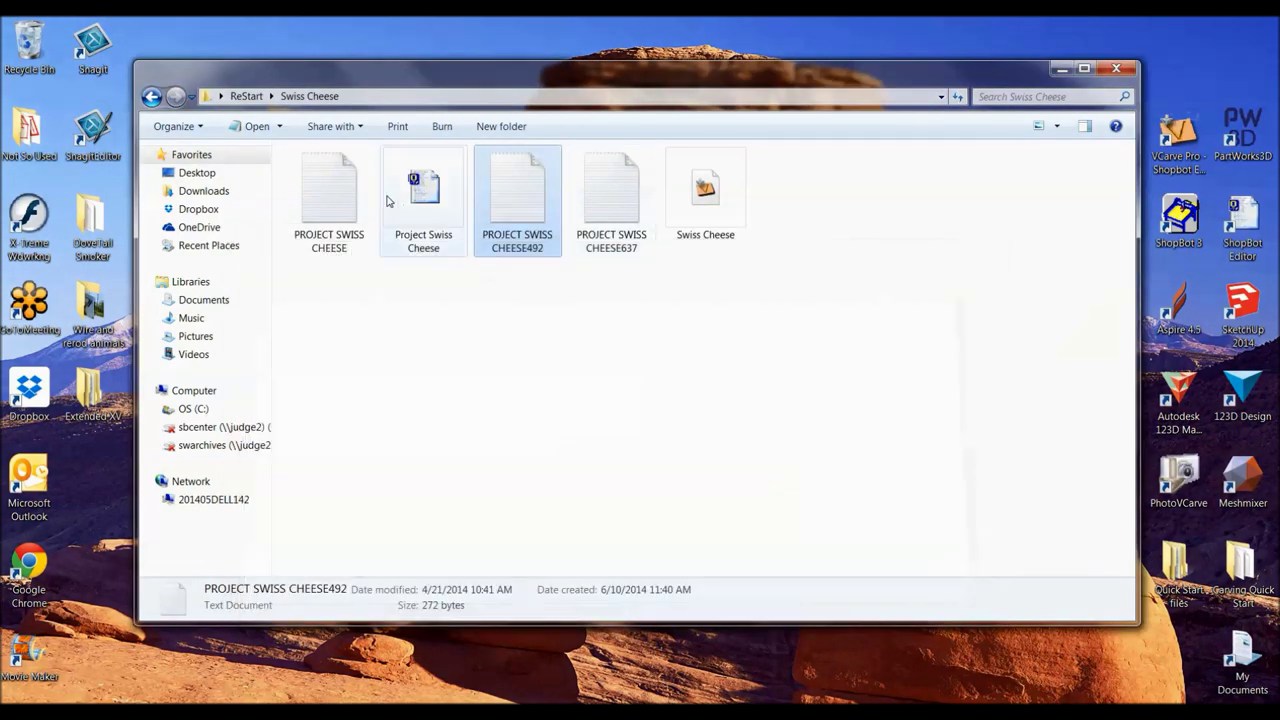
Step: View the Project Swiss Cheese part file in ShopBot Edit, dismiss the editor, and close the Swiss Cheese folder
double_click(434, 200)
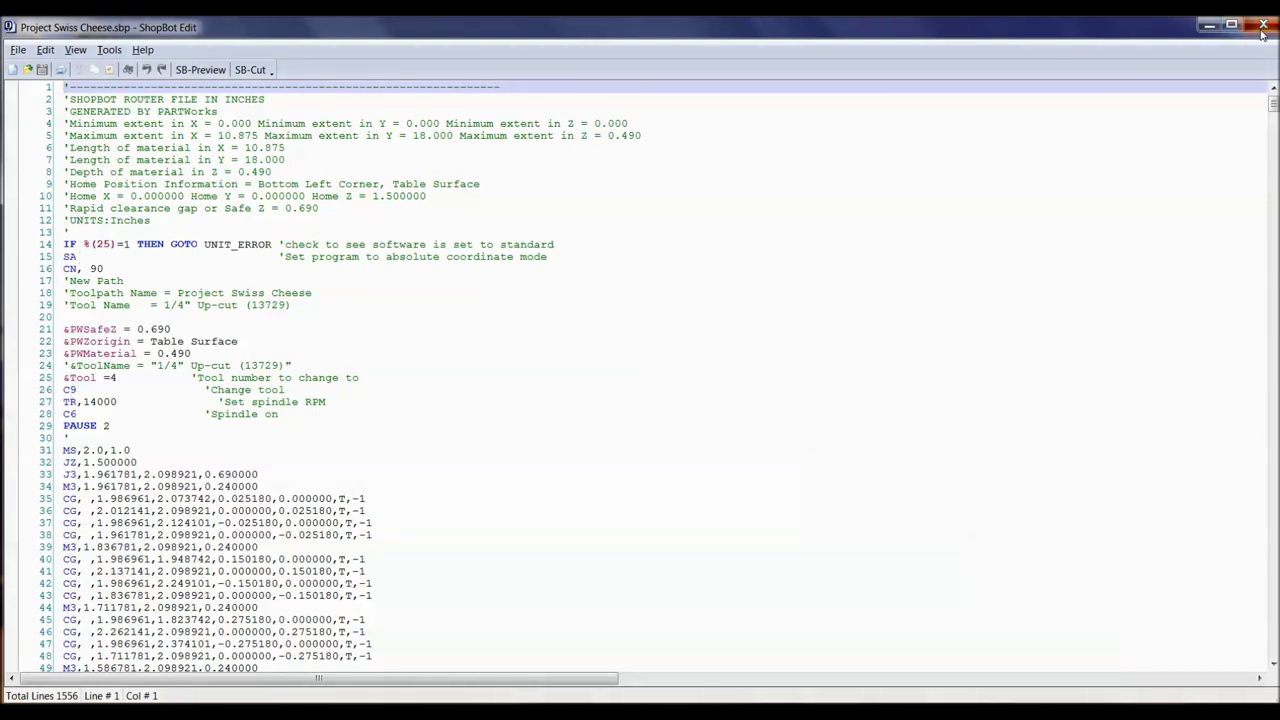
click(1214, 28)
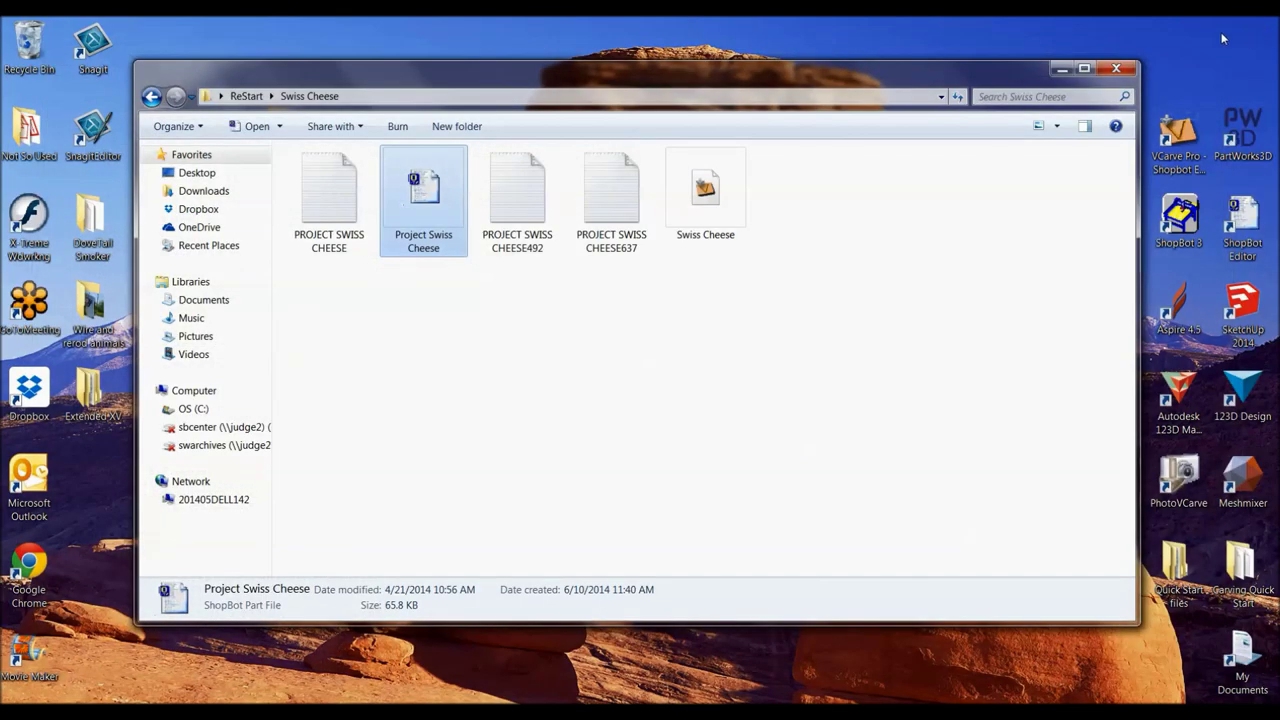
click(1116, 68)
Step: Start ShopBot 3 from the desktop
double_click(1179, 215)
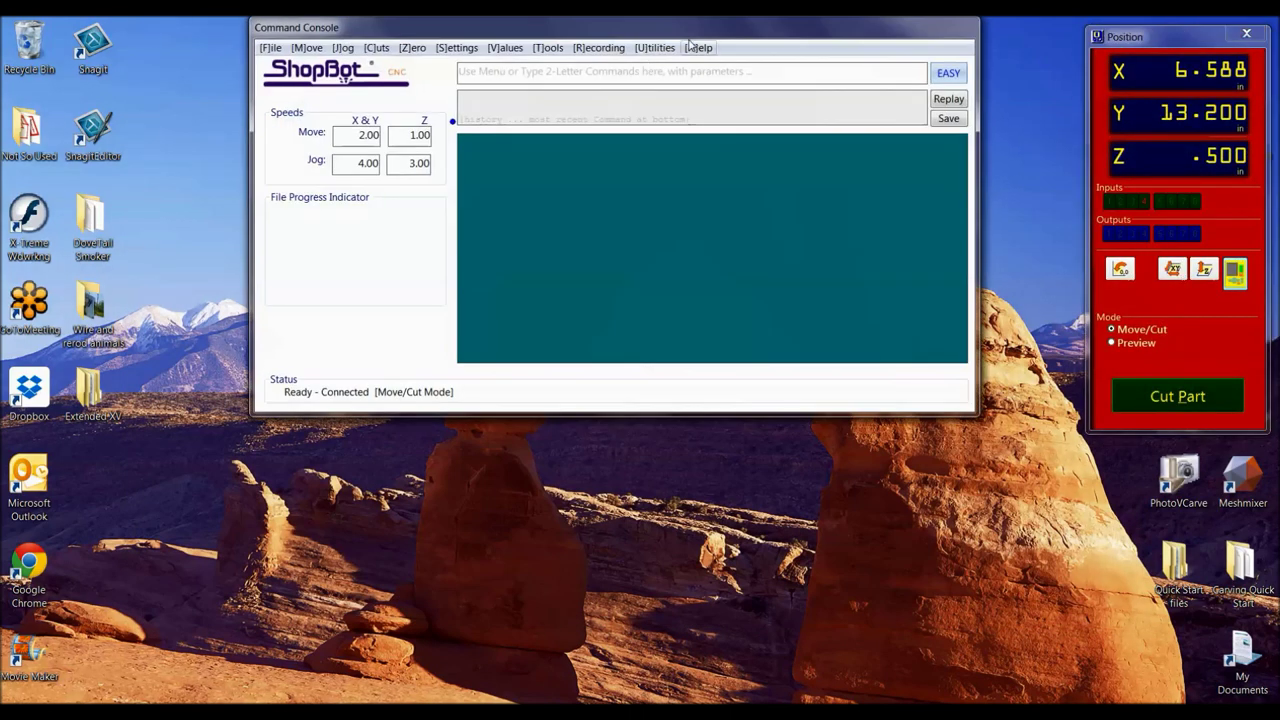
click(697, 48)
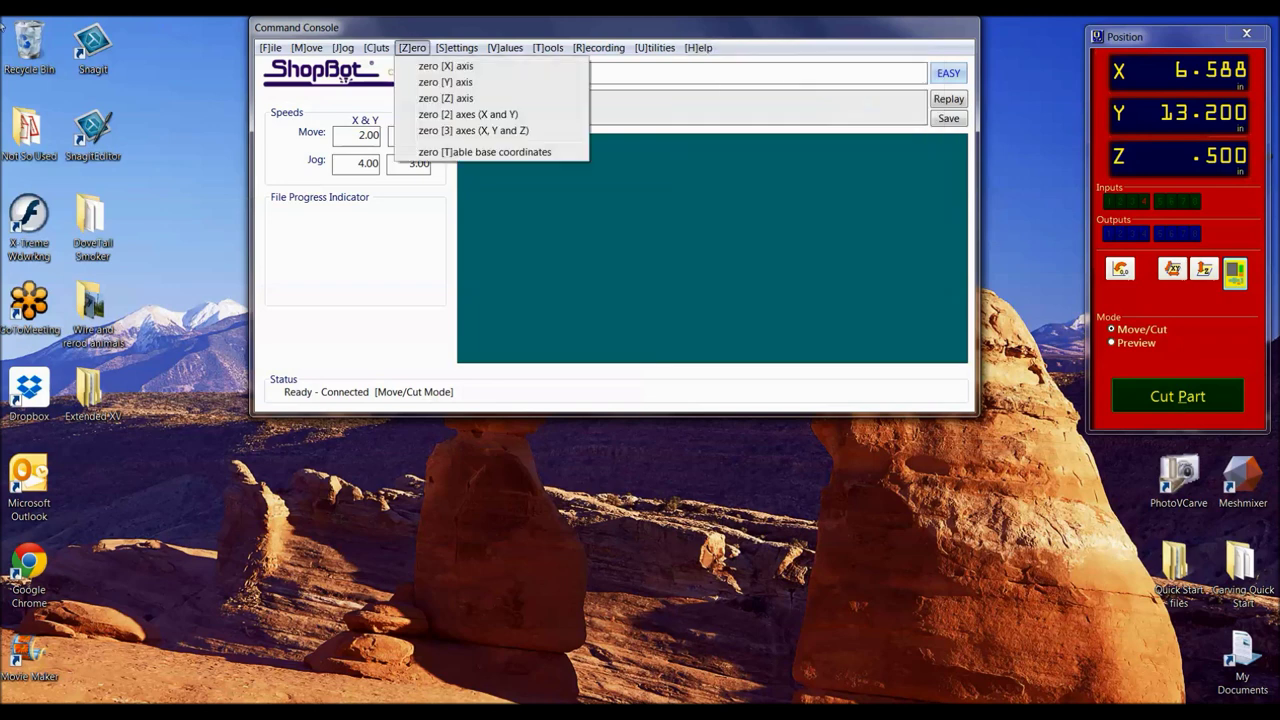
key(z)
Step: Start Goto line / single step on Project Swiss Cheese.sbp, check the suggested re-start line, and quit the re-start setup
click(266, 50)
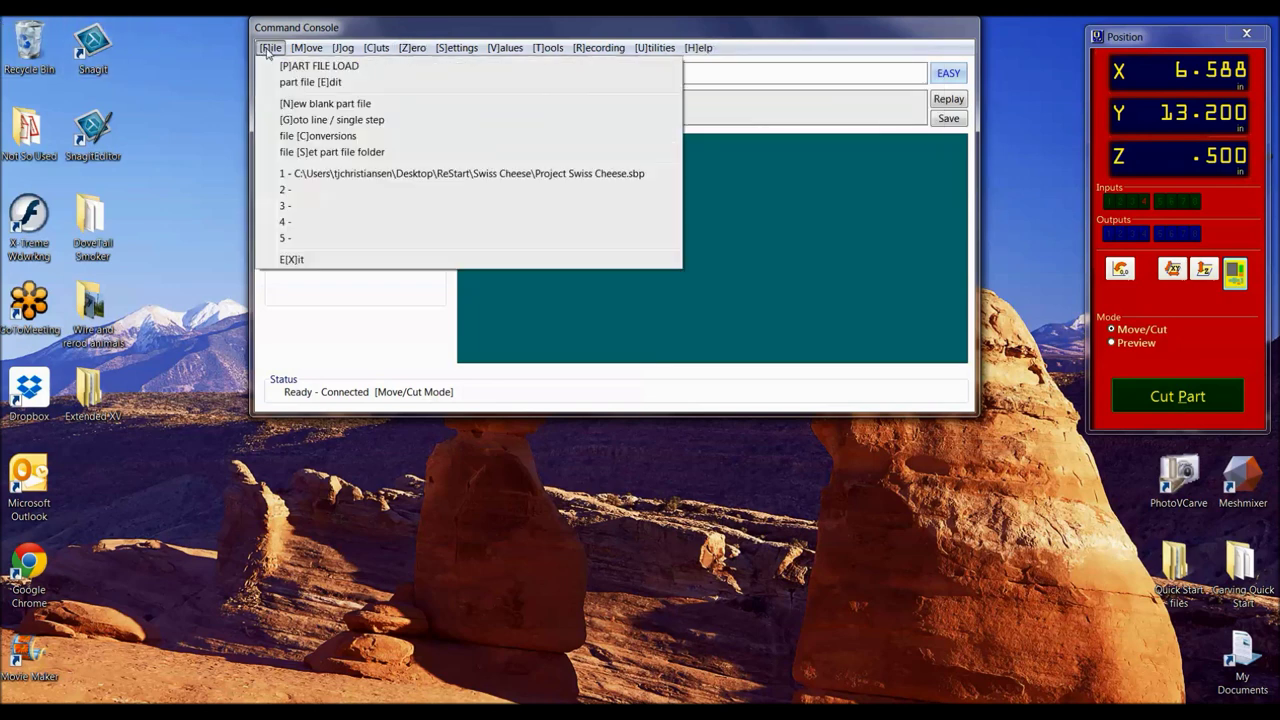
click(300, 121)
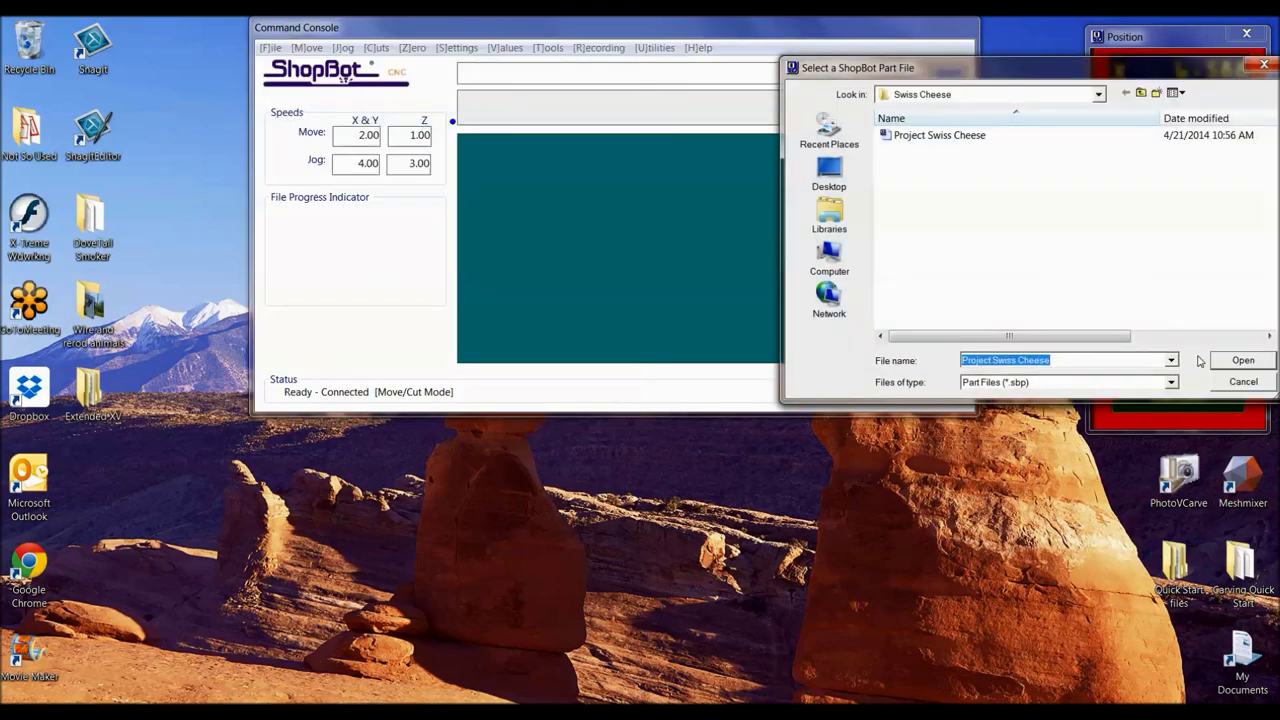
click(1238, 360)
click(1130, 400)
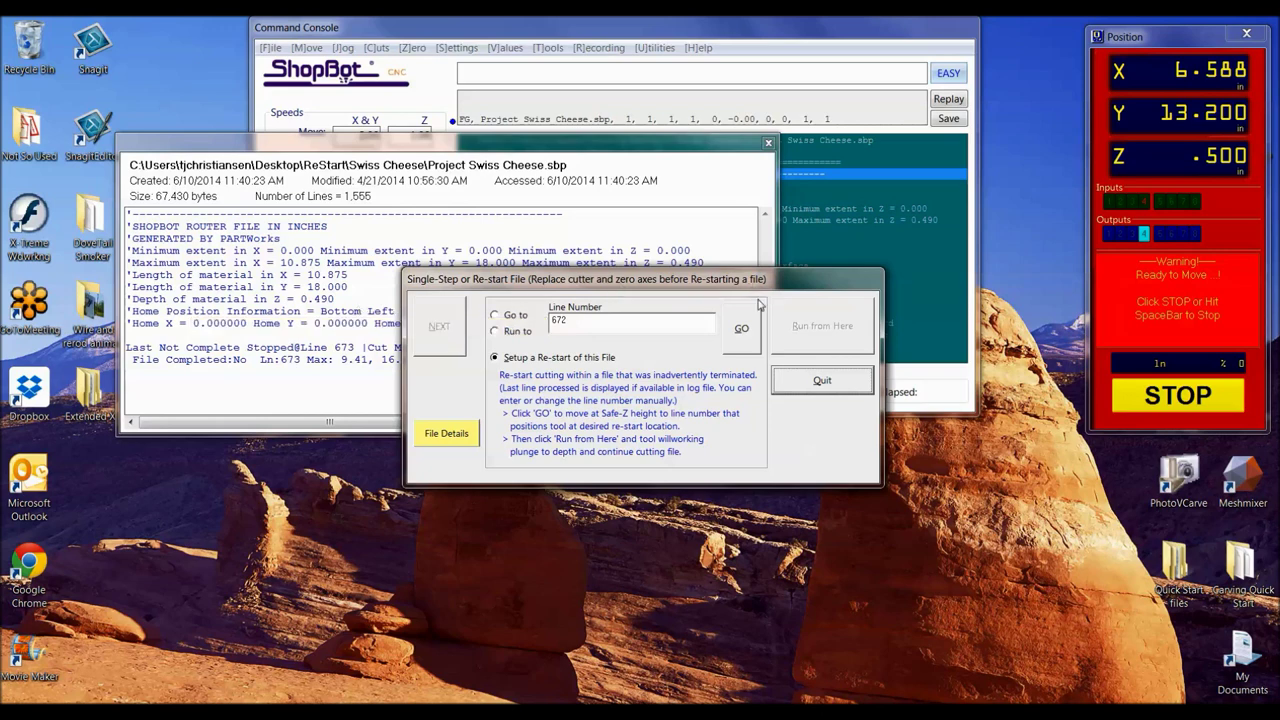
click(800, 381)
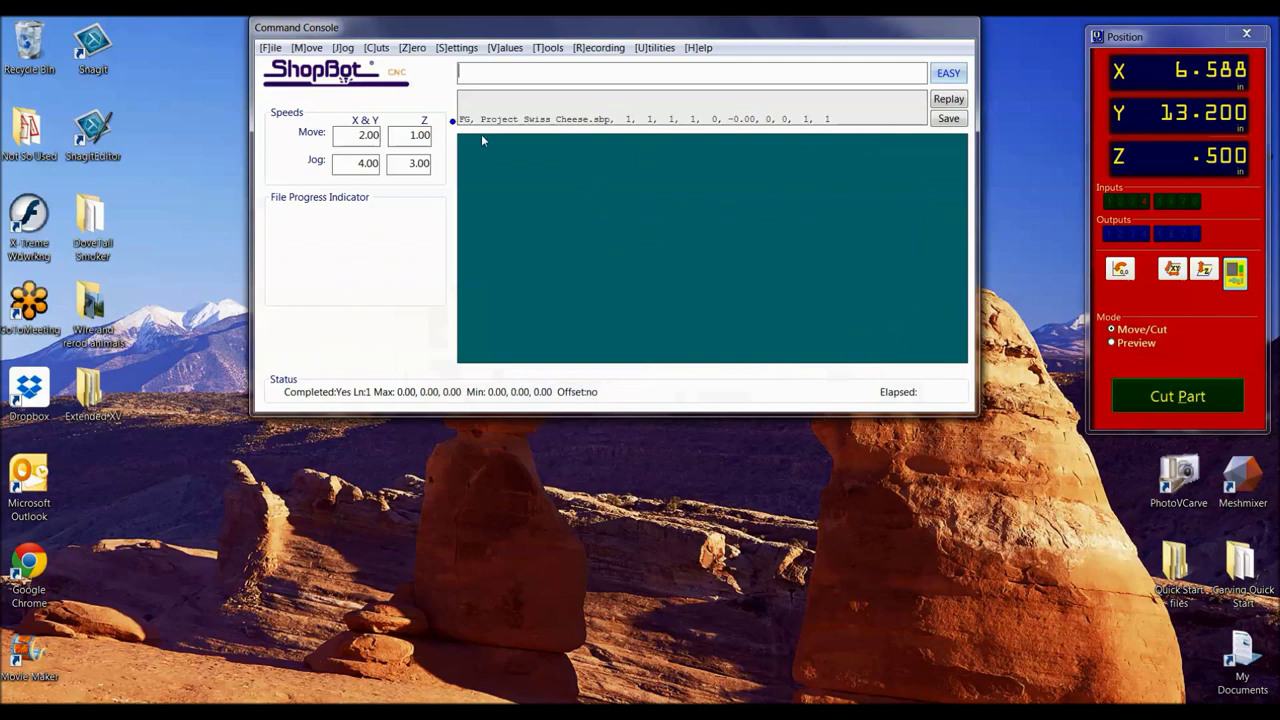
Step: Load Project Swiss Cheese.sbp as a part file, run it from the beginning with the spindle started, stop it, and quit the cut
key(f)
key(p)
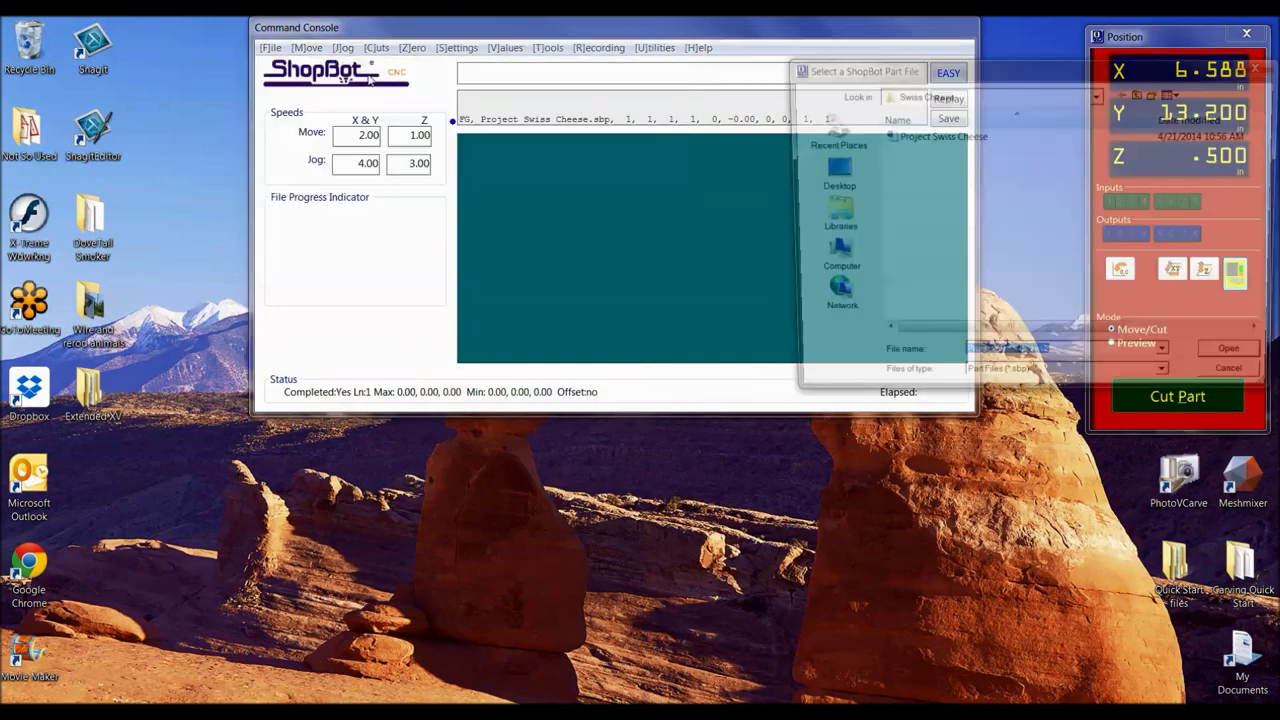
click(1170, 392)
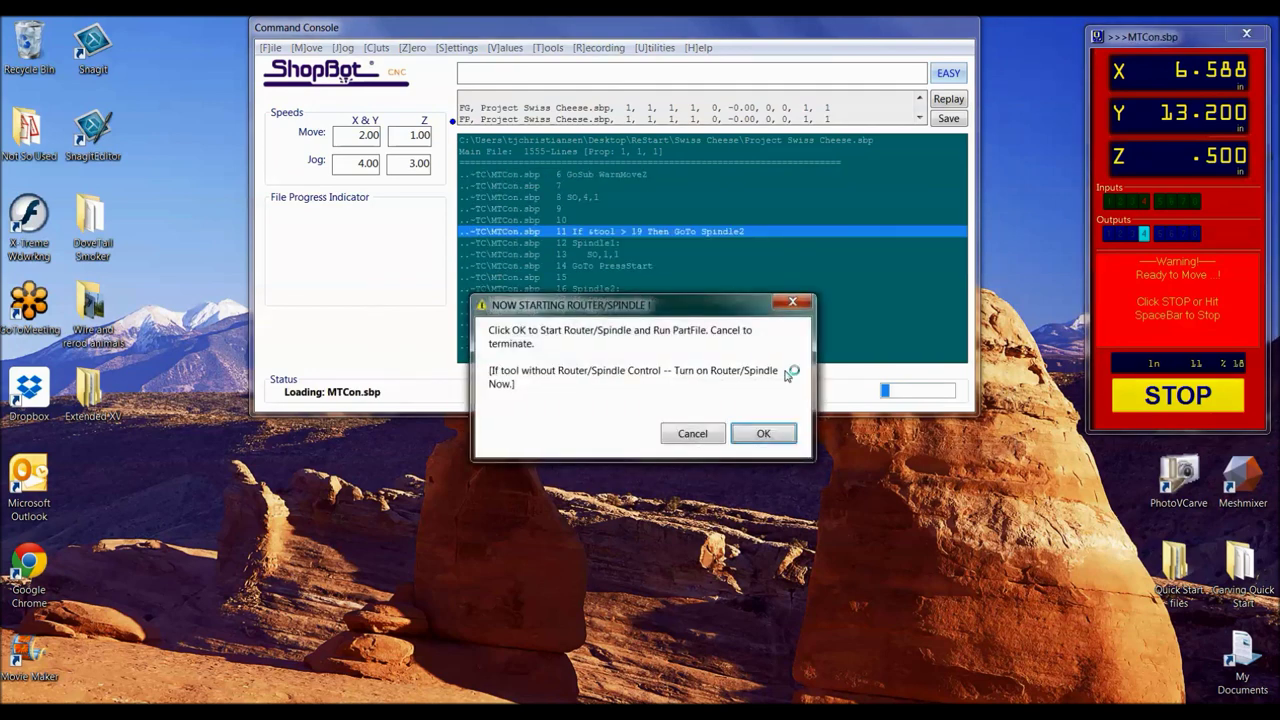
click(762, 433)
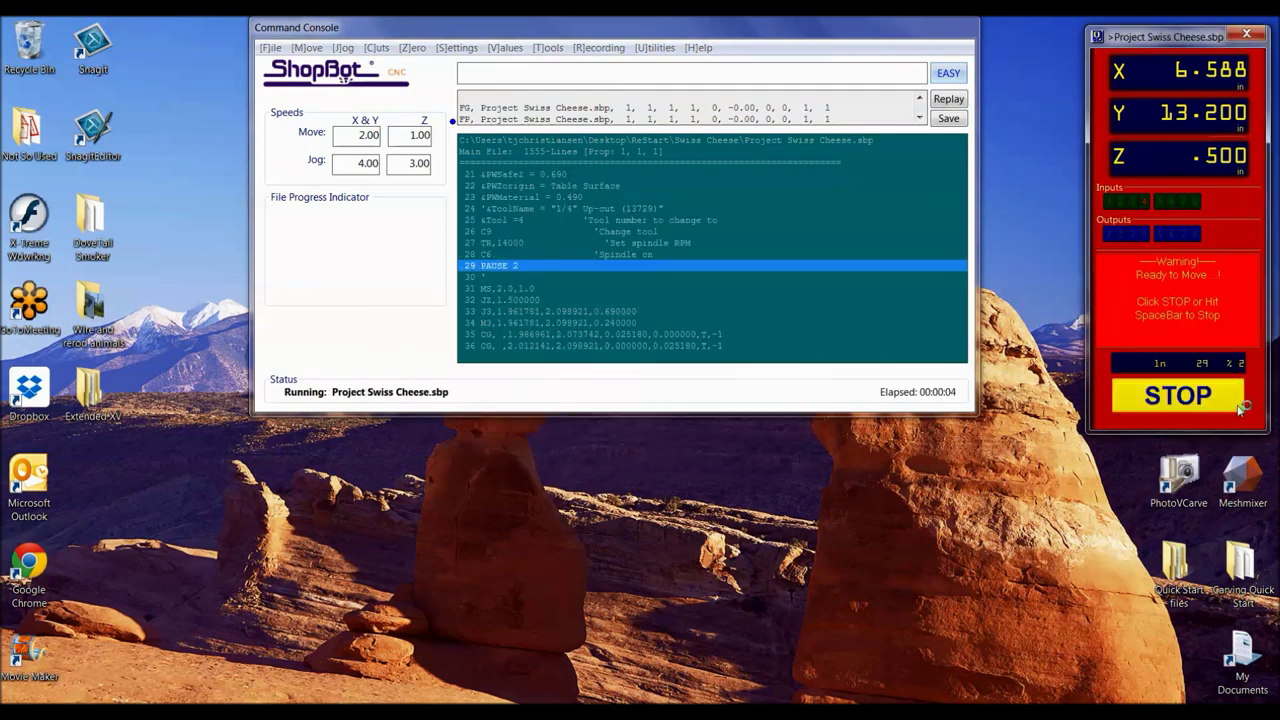
click(1208, 395)
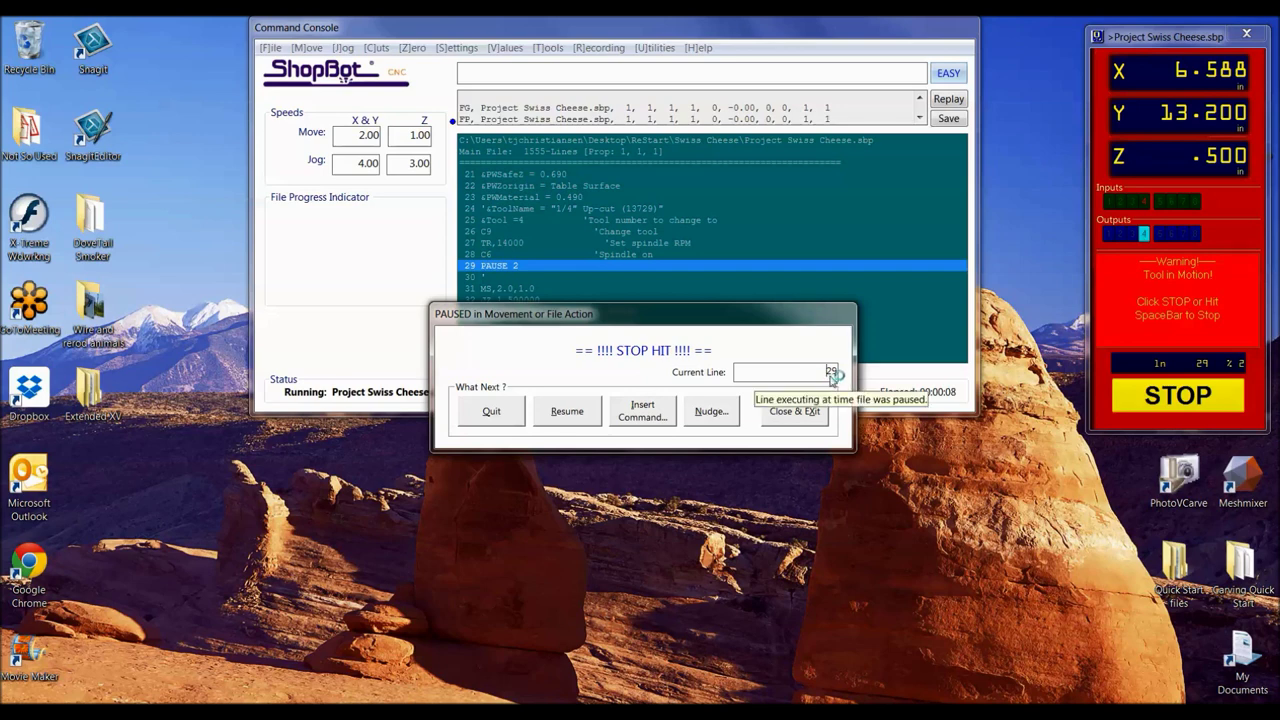
click(488, 408)
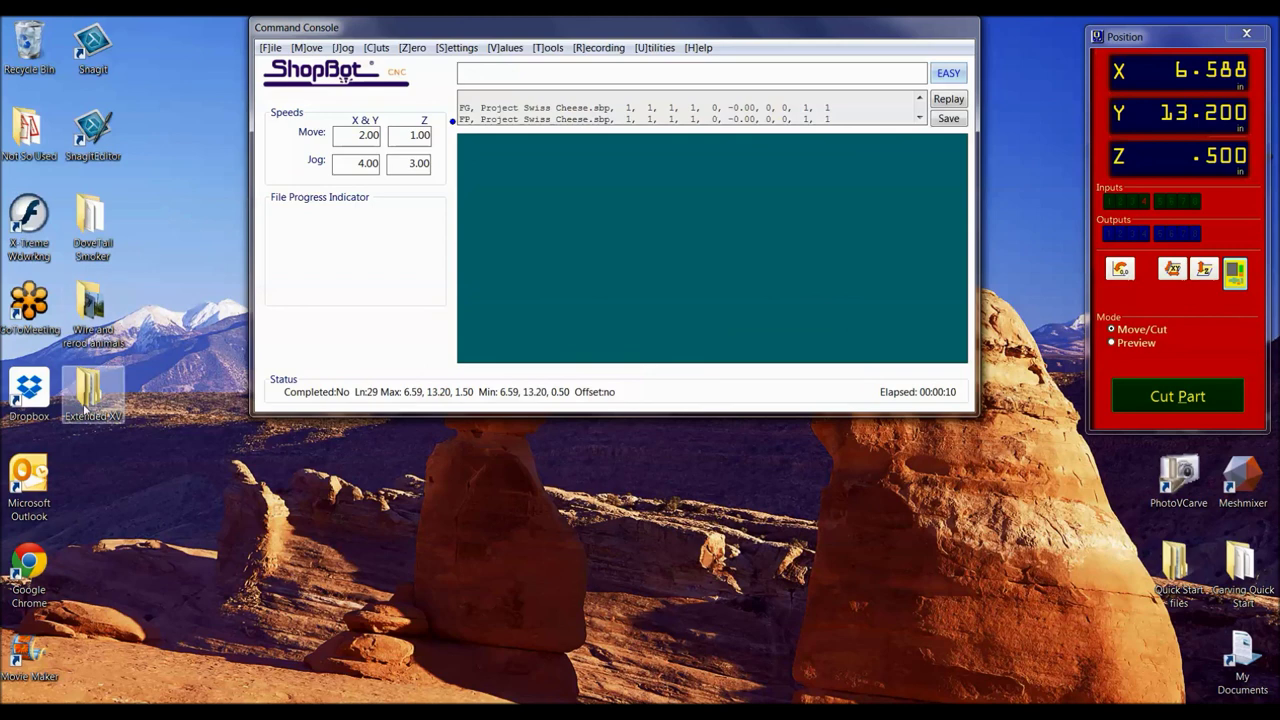
Step: Move the Command Console clear of the ReStart folder, check the part file and system log settings in Display values, and accept them
drag(535, 28, 497, 263)
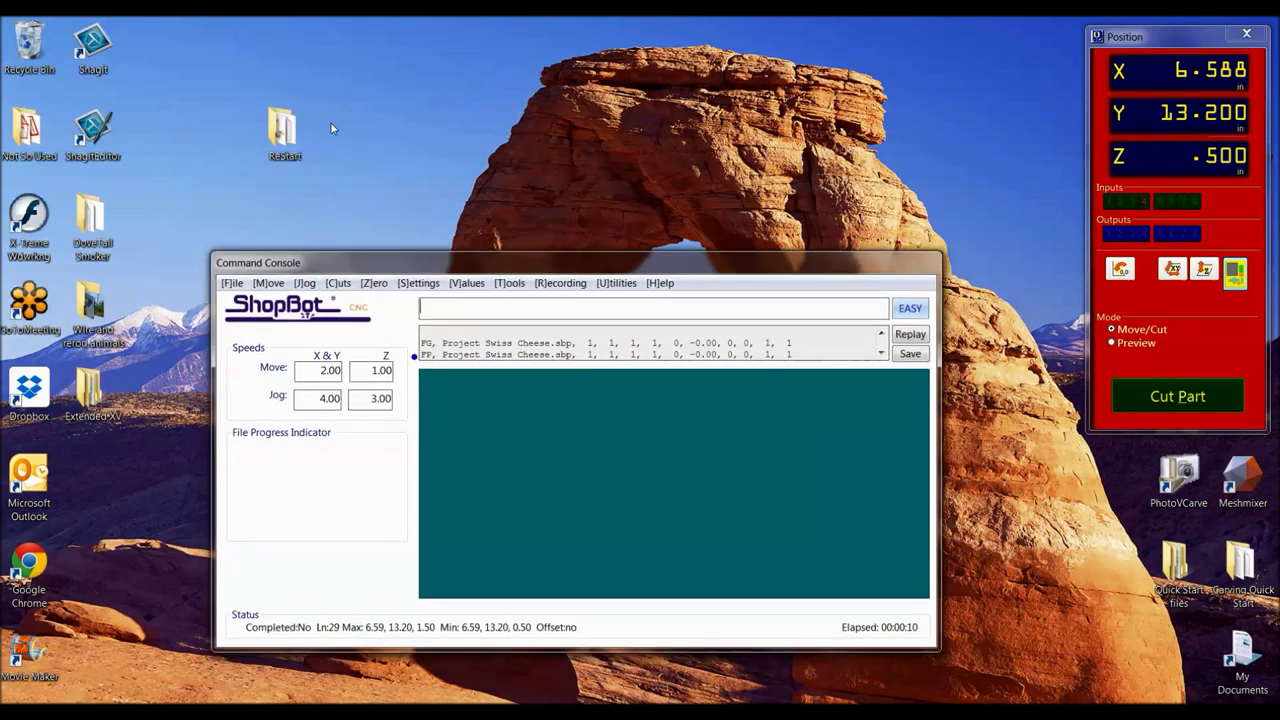
click(467, 284)
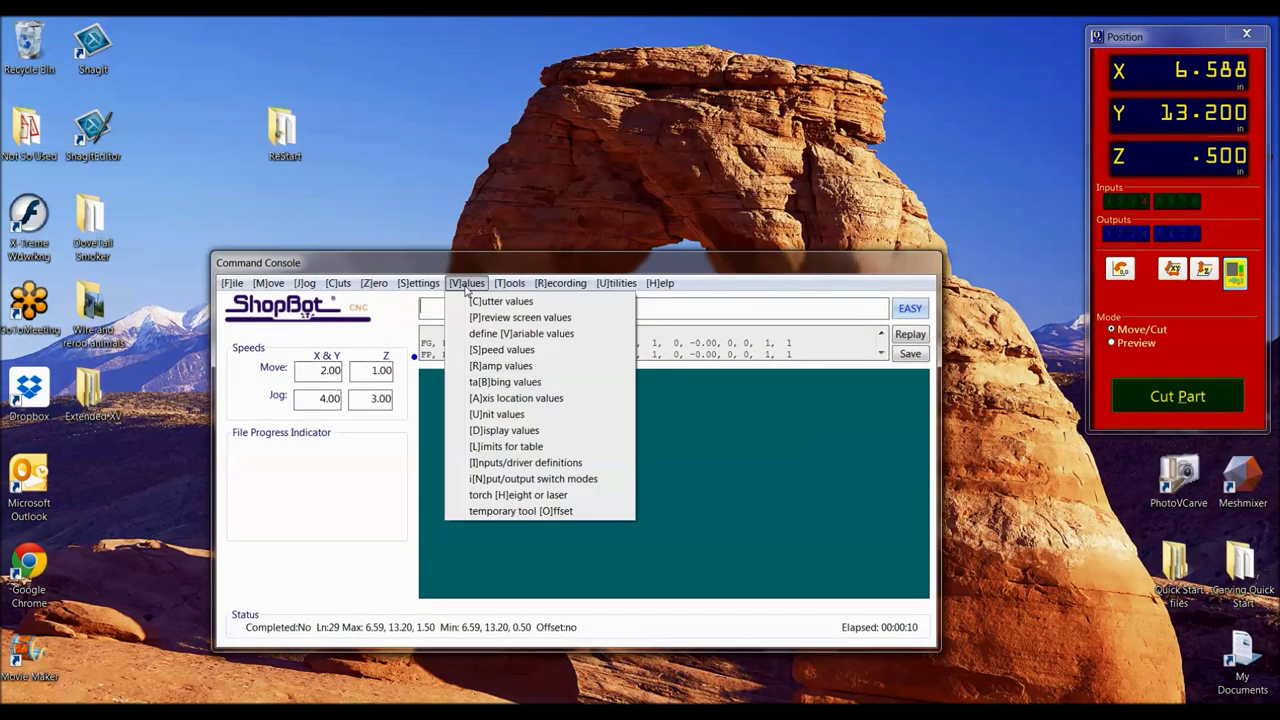
click(500, 431)
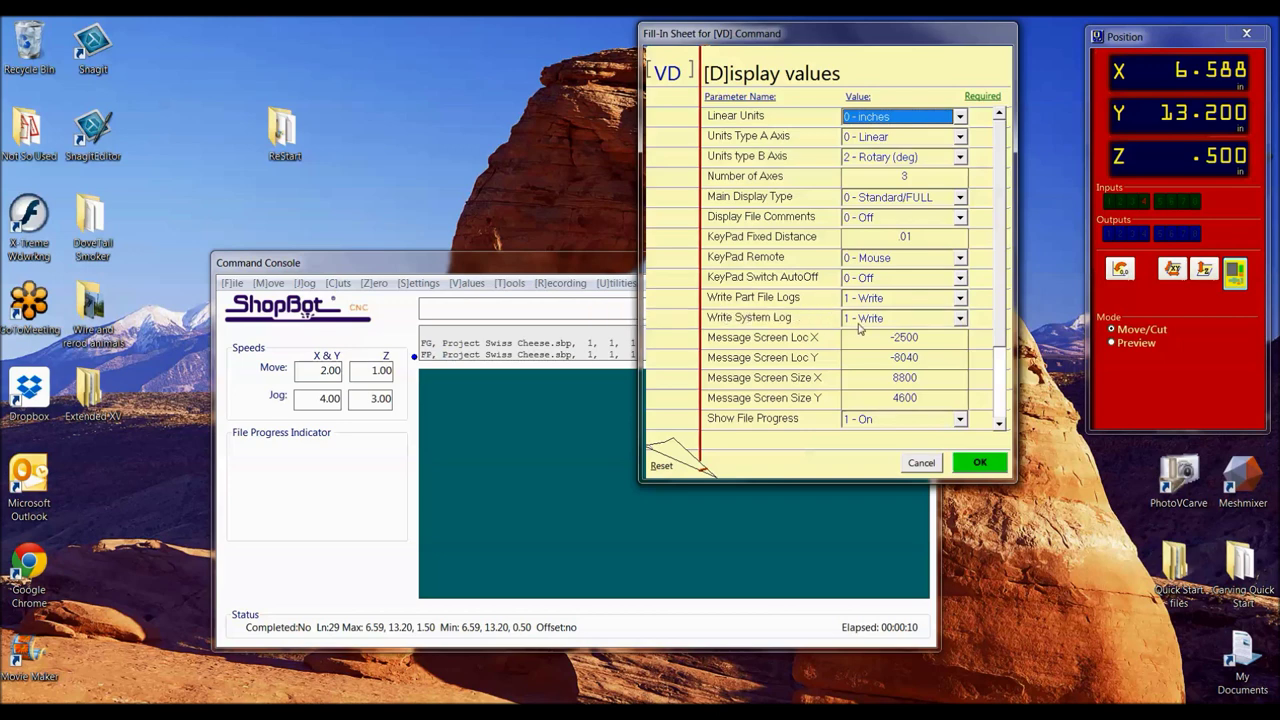
mouse_move(859, 329)
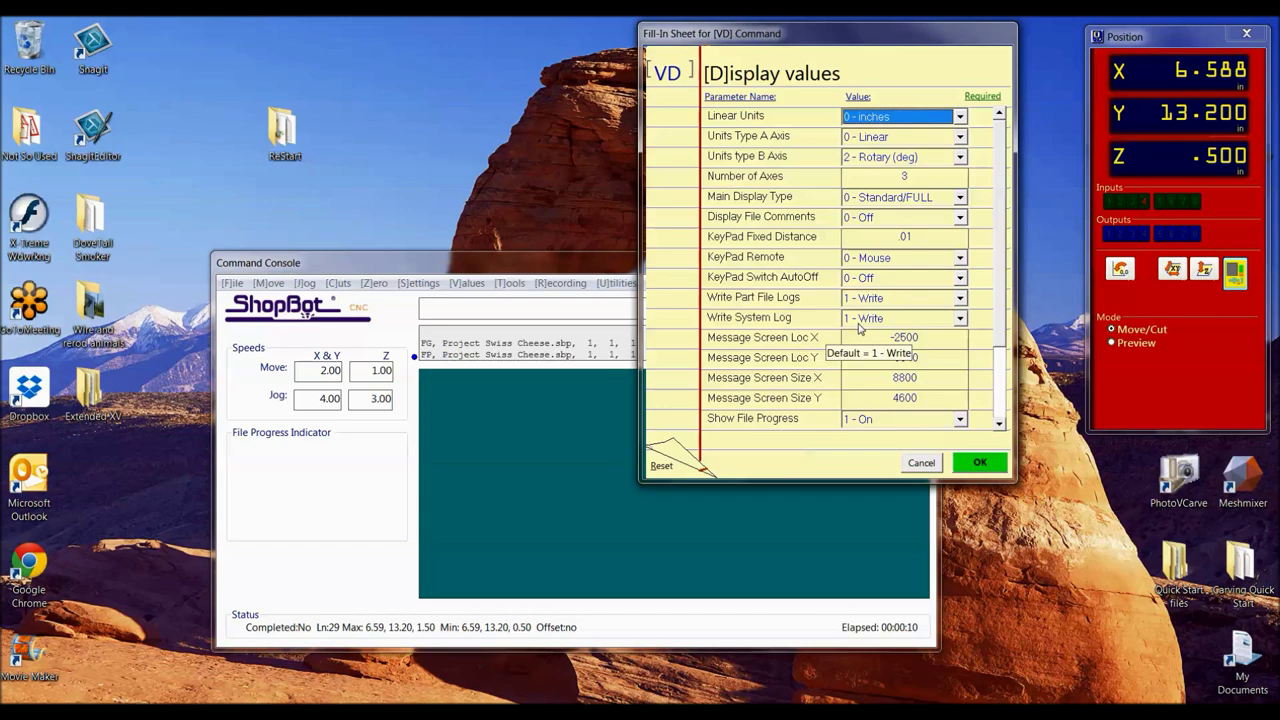
click(967, 468)
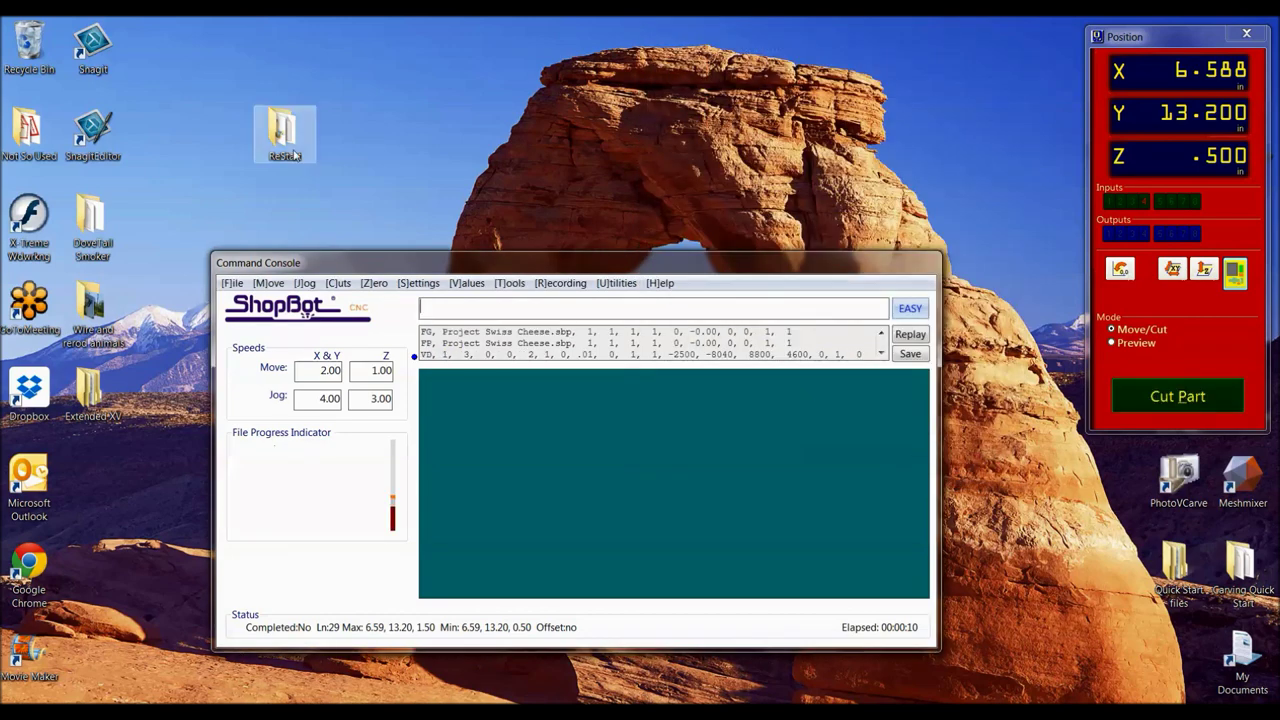
Step: Open Bisen.sbp from ReStart's Bisen folder in ShopBot Edit and select line 550314 near the end of the file
double_click(257, 130)
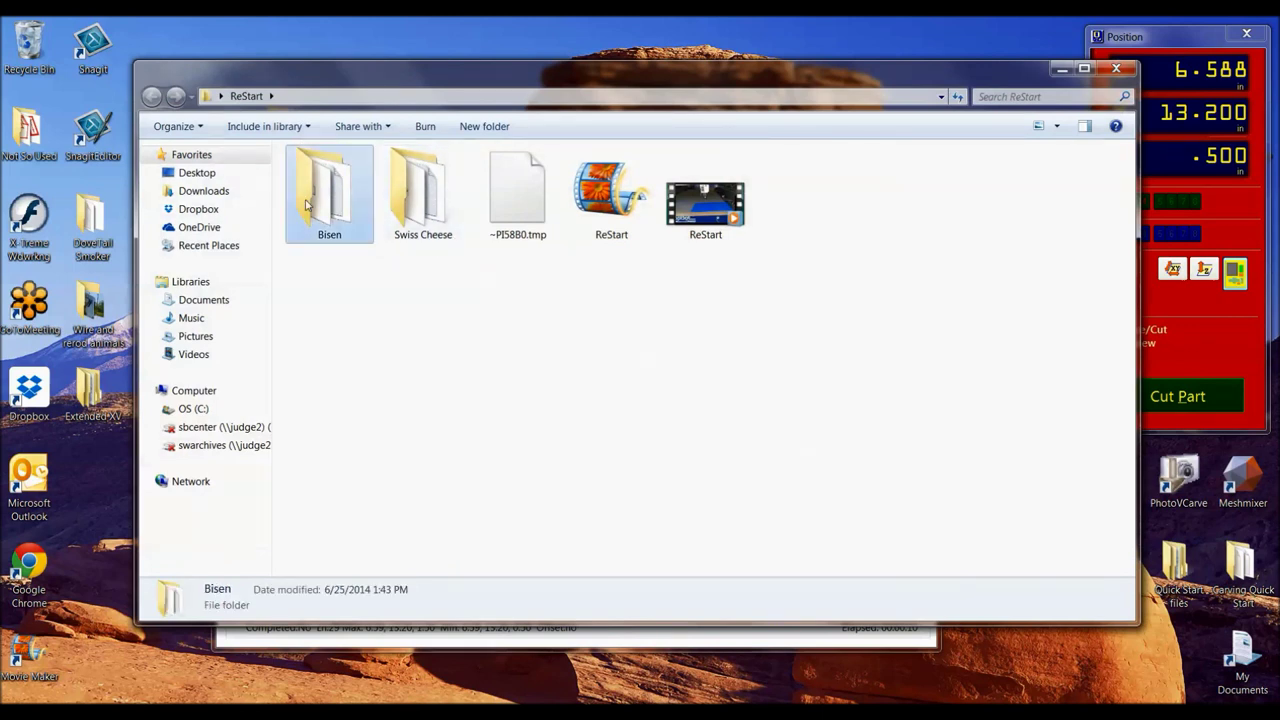
double_click(309, 203)
double_click(803, 287)
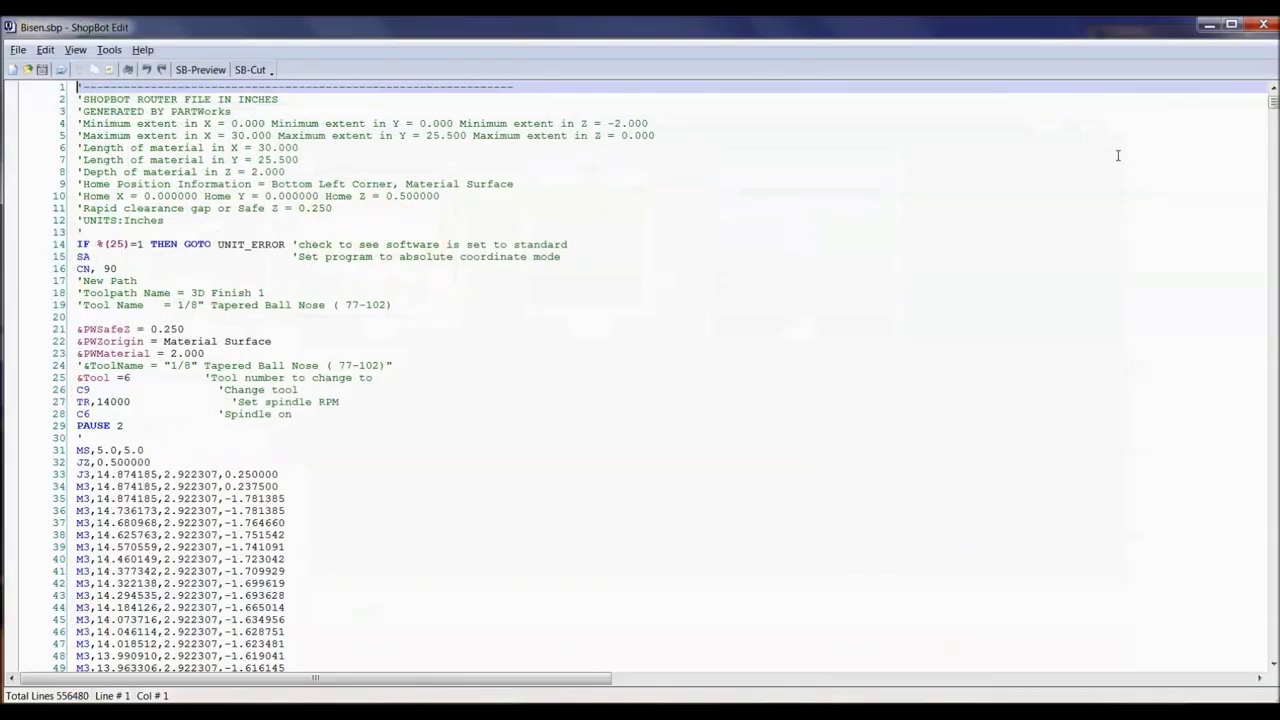
drag(1273, 100, 1273, 648)
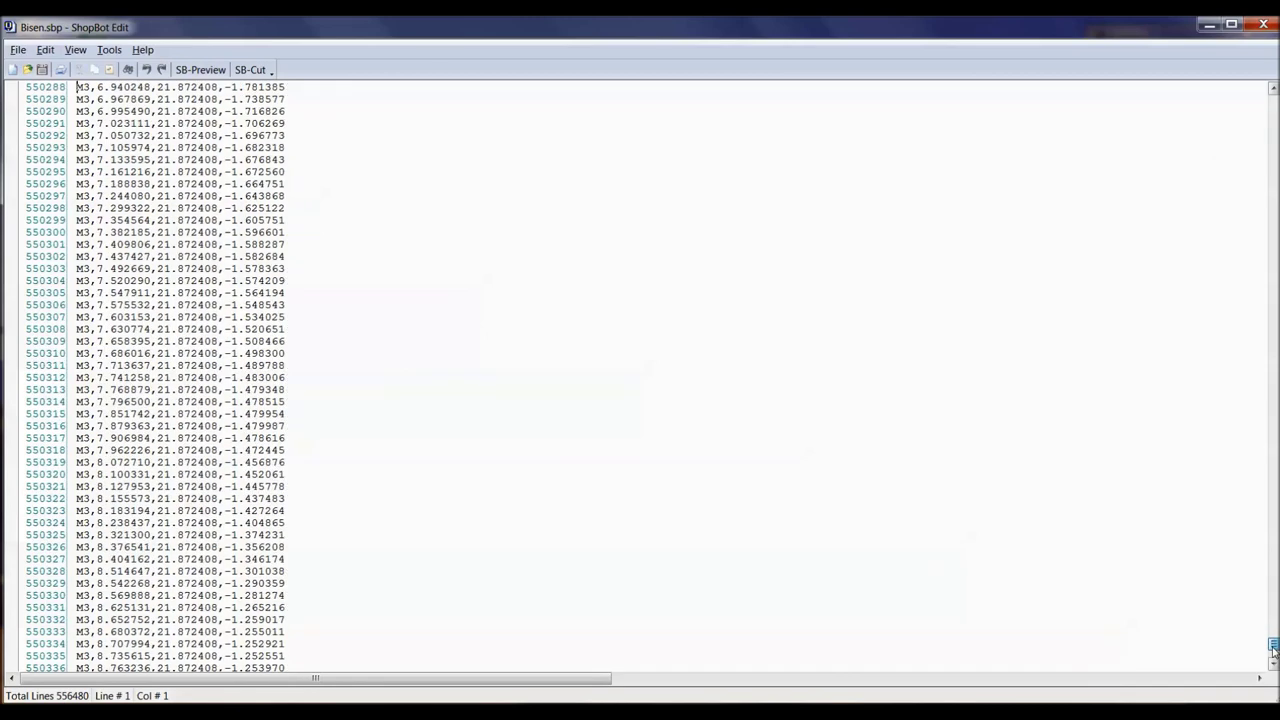
click(31, 404)
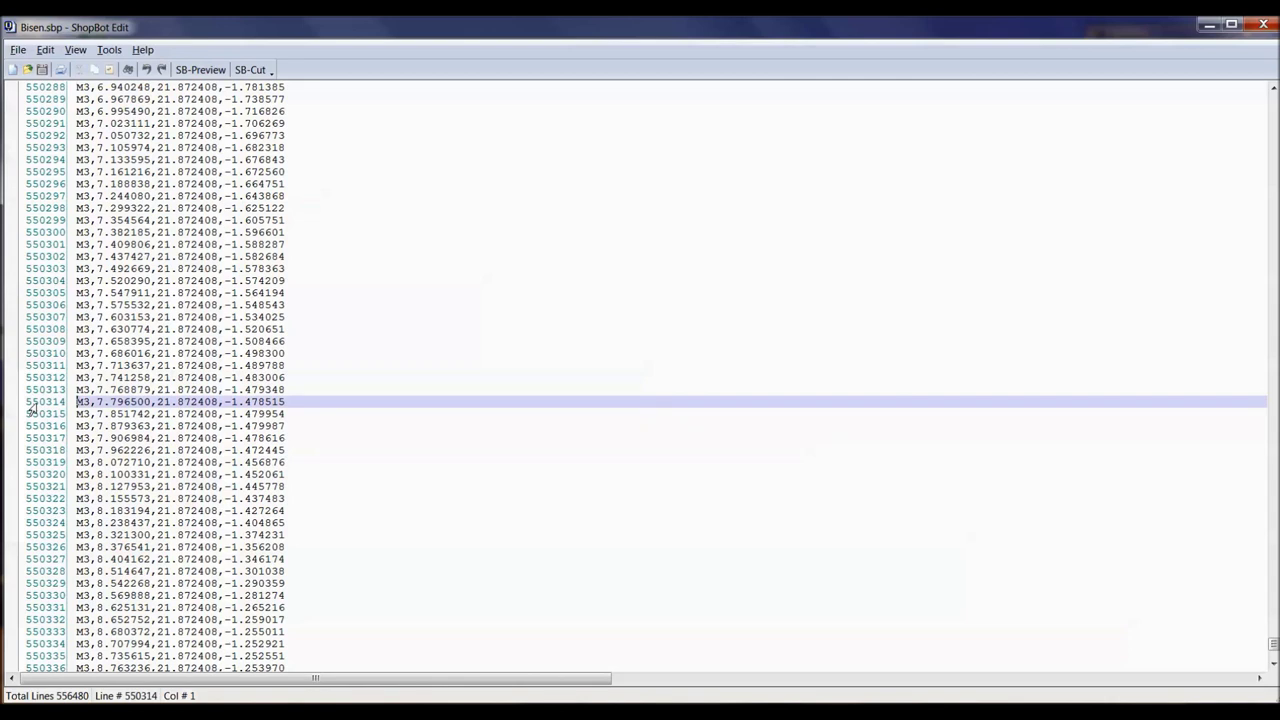